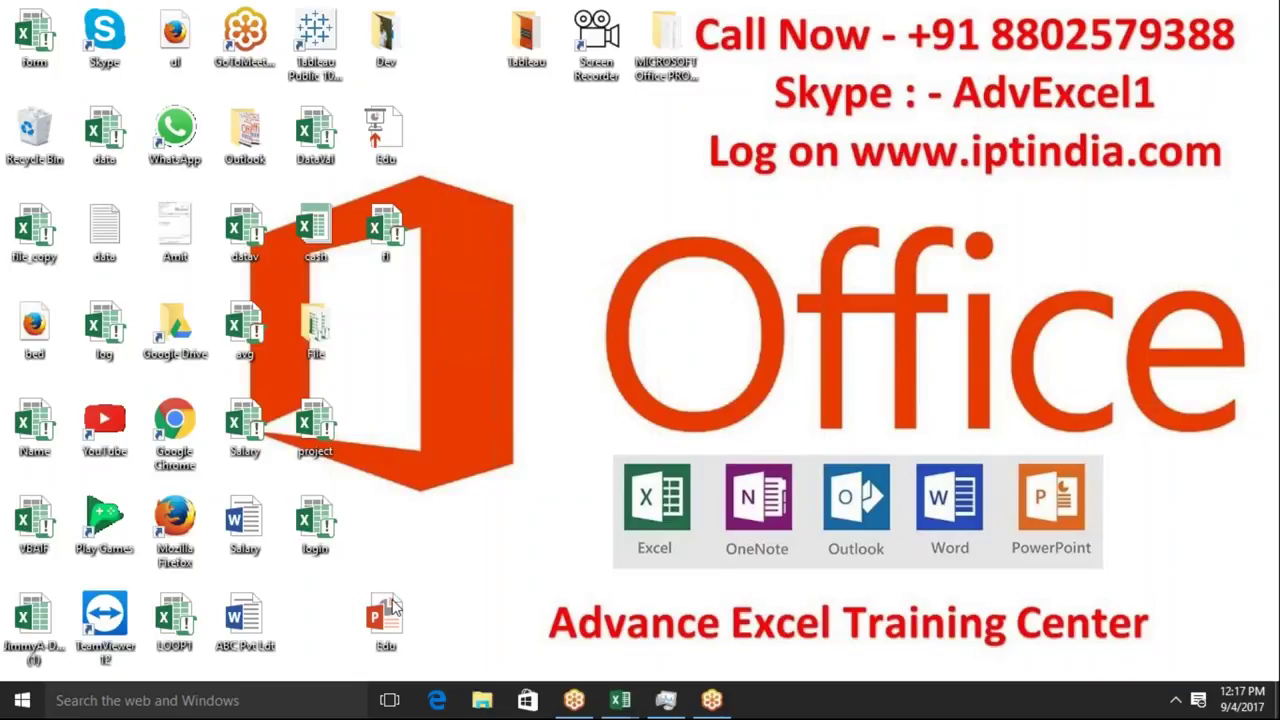
Open the Book2 workbook and select cells F11, F7, then the range D3:H7 on Sheet1.
mouse_move(632, 705)
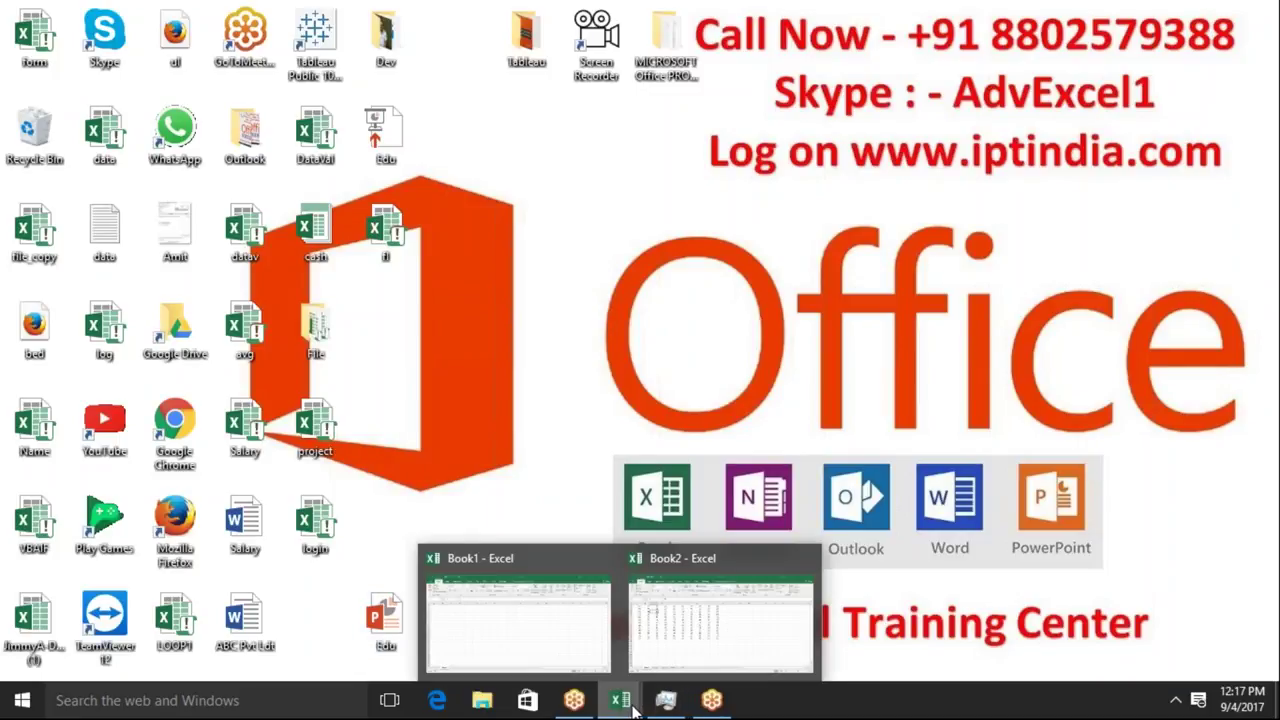
left_click(707, 633)
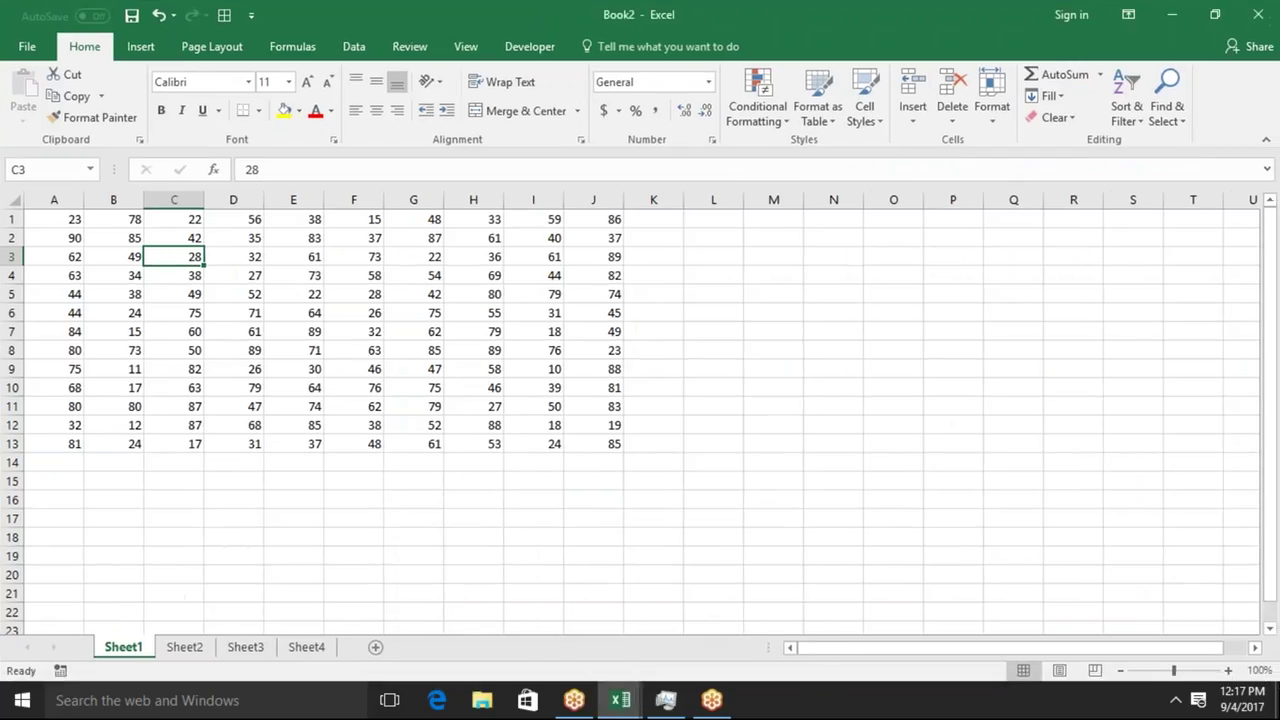
left_click(354, 410)
left_click(340, 330)
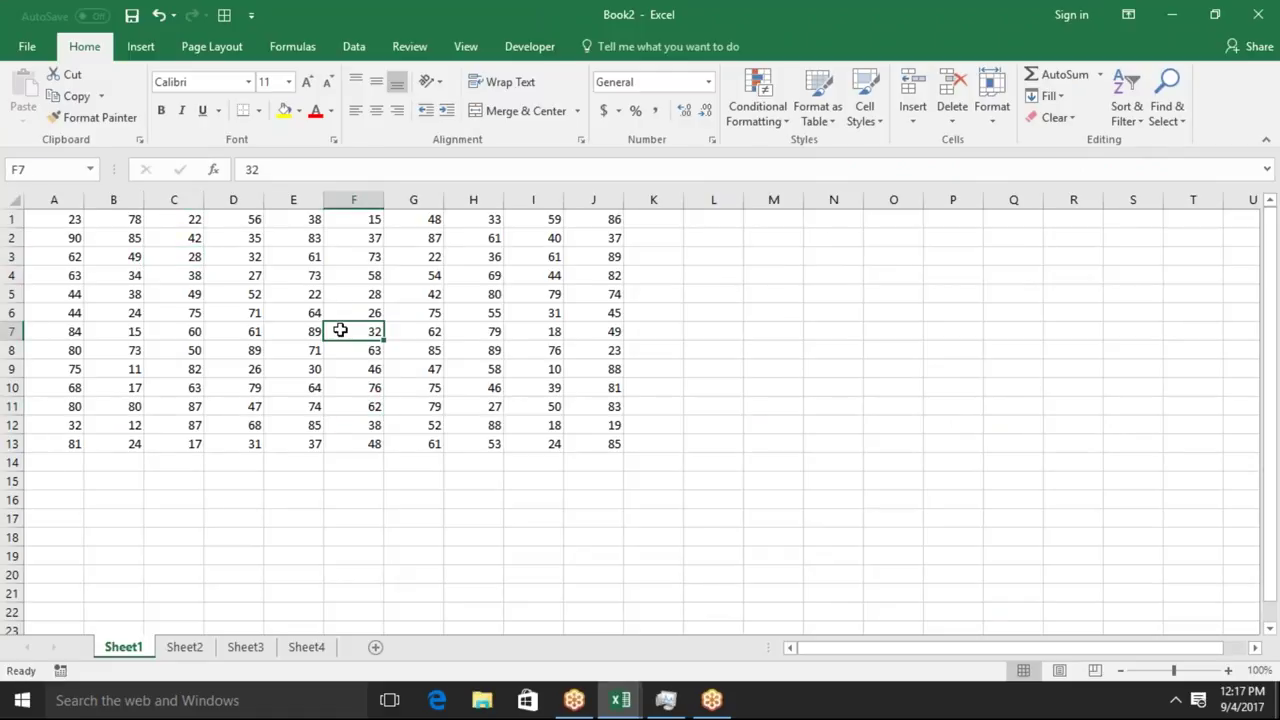
left_click(215, 256)
left_click_drag(233, 256, 491, 330)
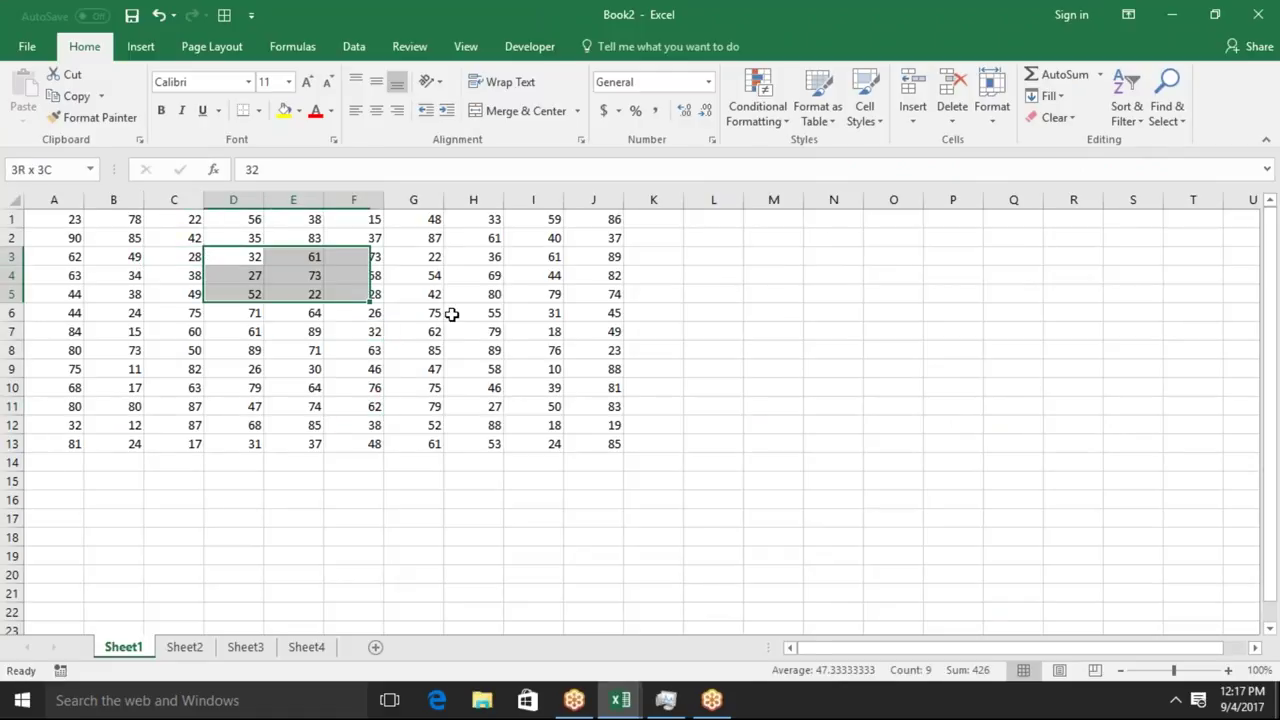
Select H9, enter D3 for editing without changing it, then select E6 and C10.
left_click(463, 368)
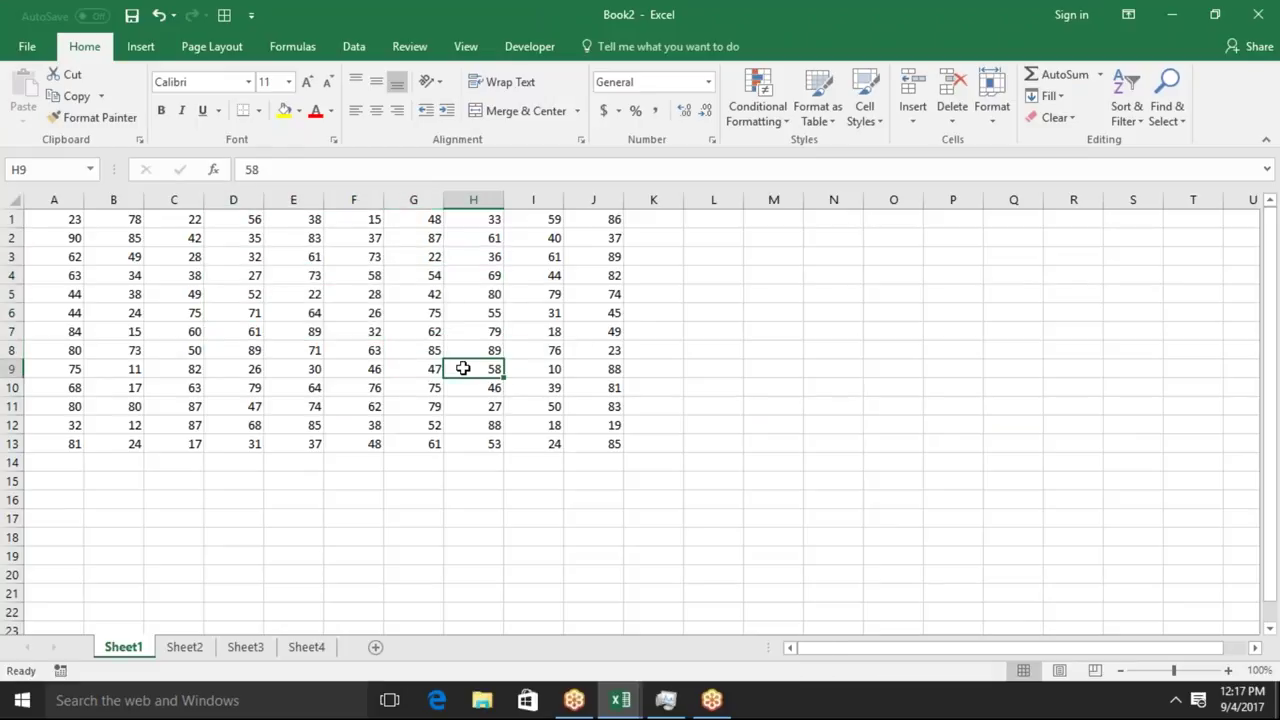
left_click(219, 250)
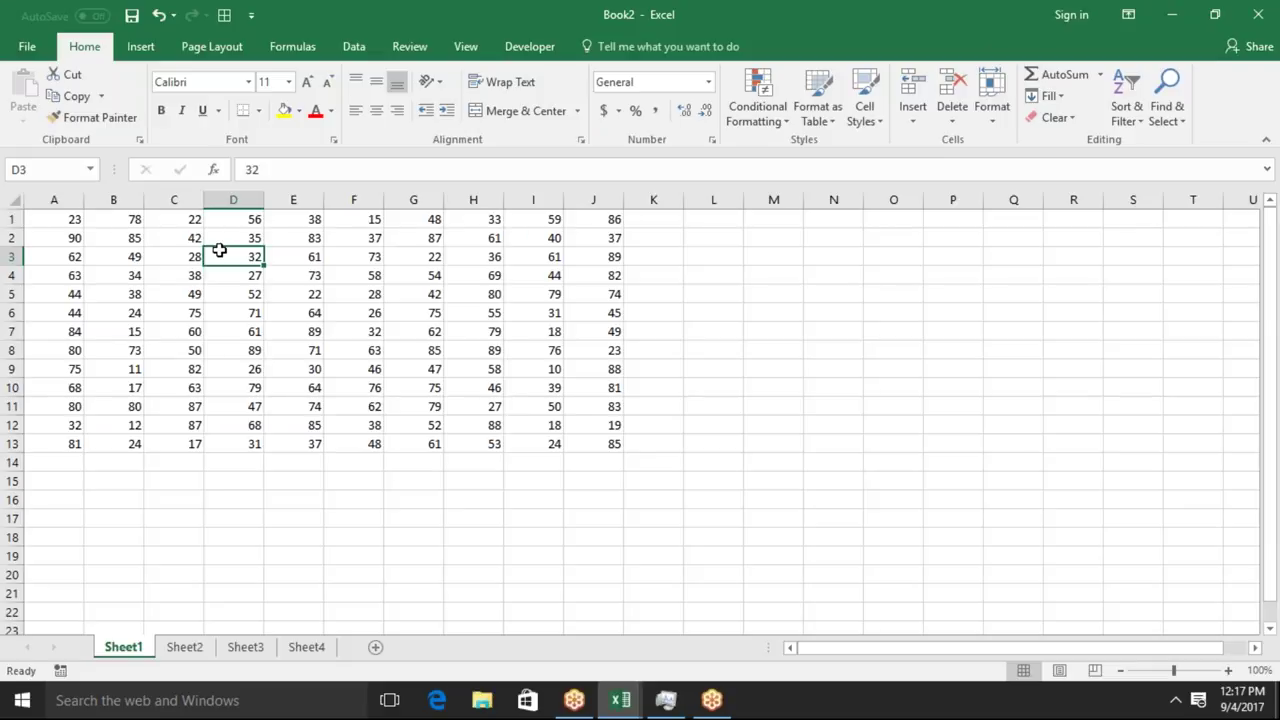
double_click(219, 250)
left_click(293, 312)
left_click(168, 389)
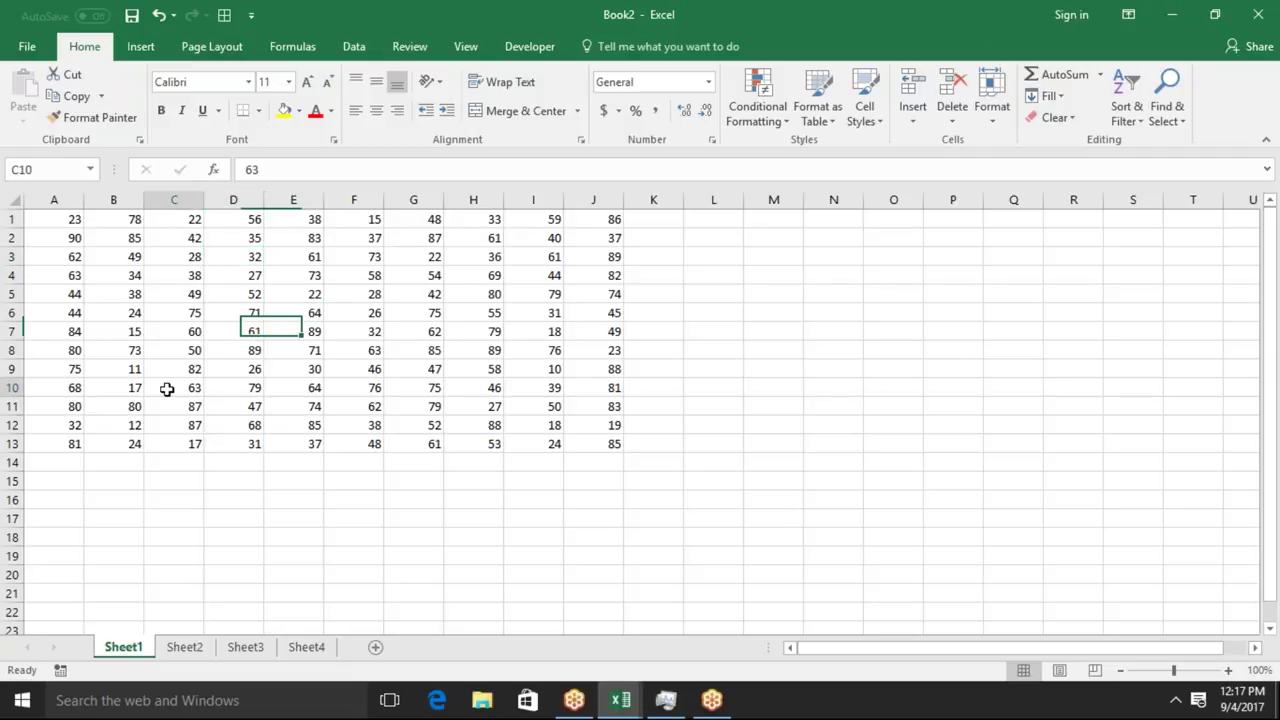
Protect Sheet1 without a password, allowing only locked and unlocked cell selection.
right_click(129, 650)
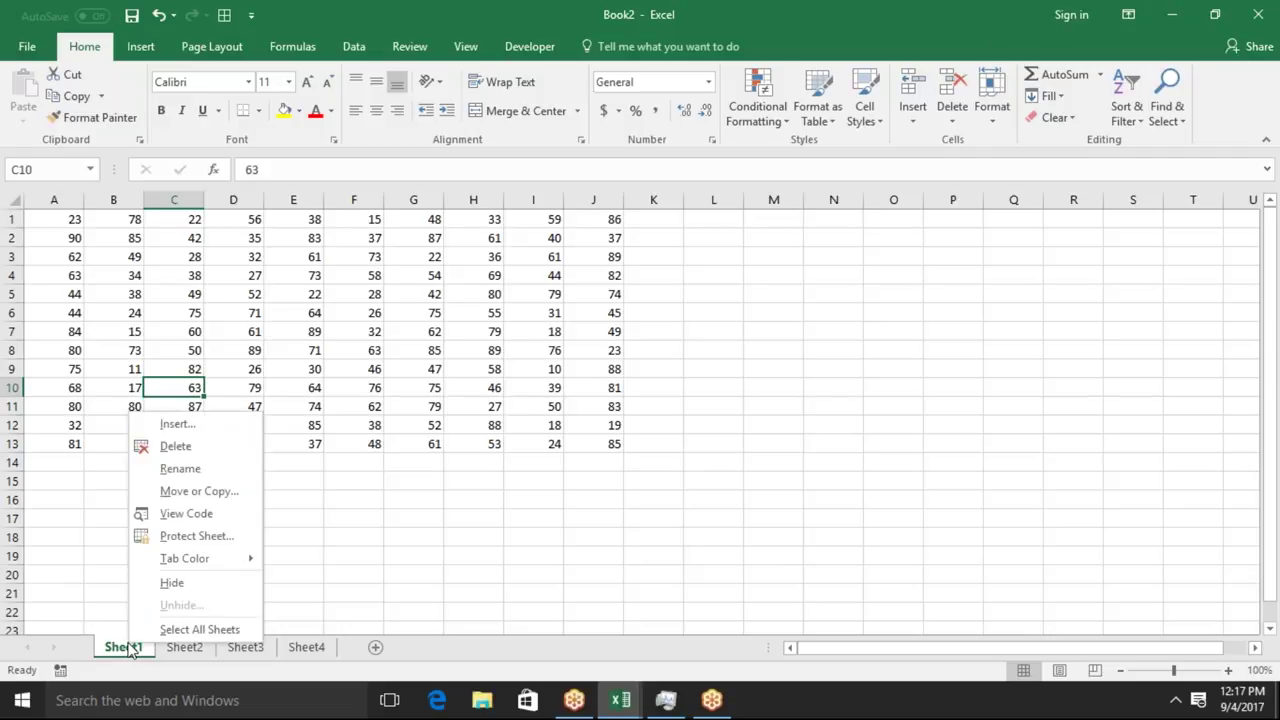
left_click(182, 537)
type("1")
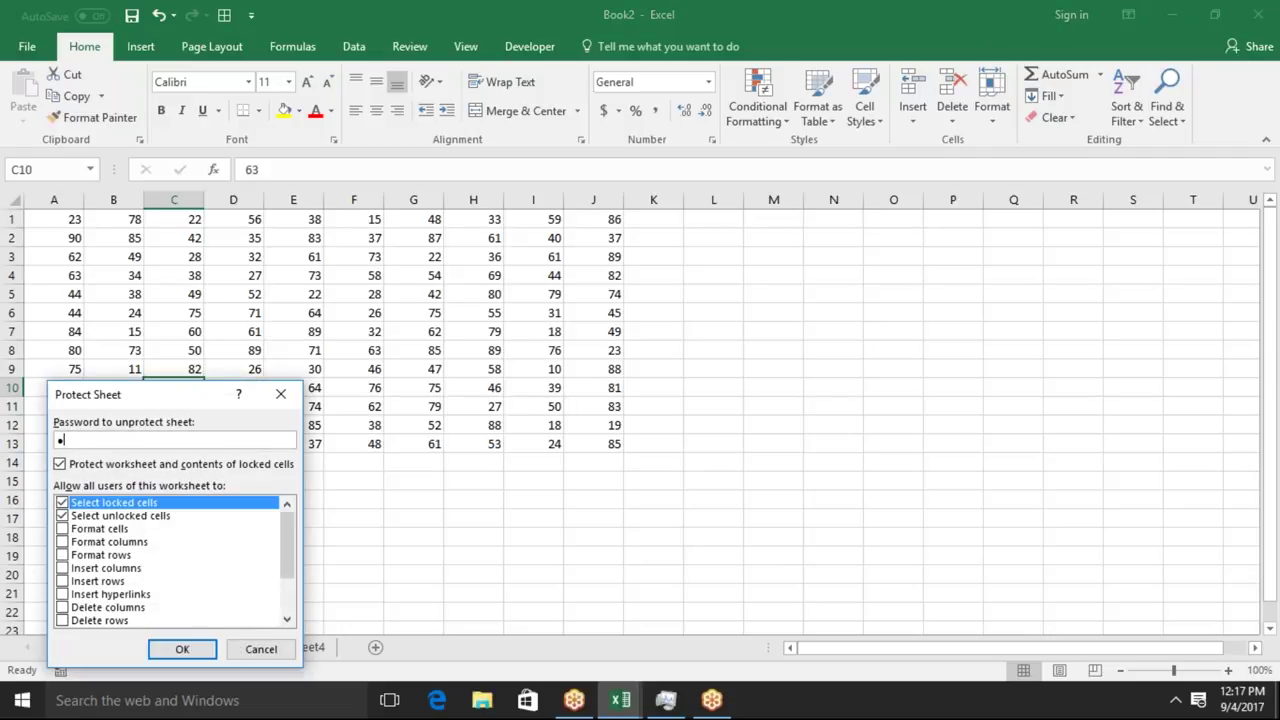
key("Return")
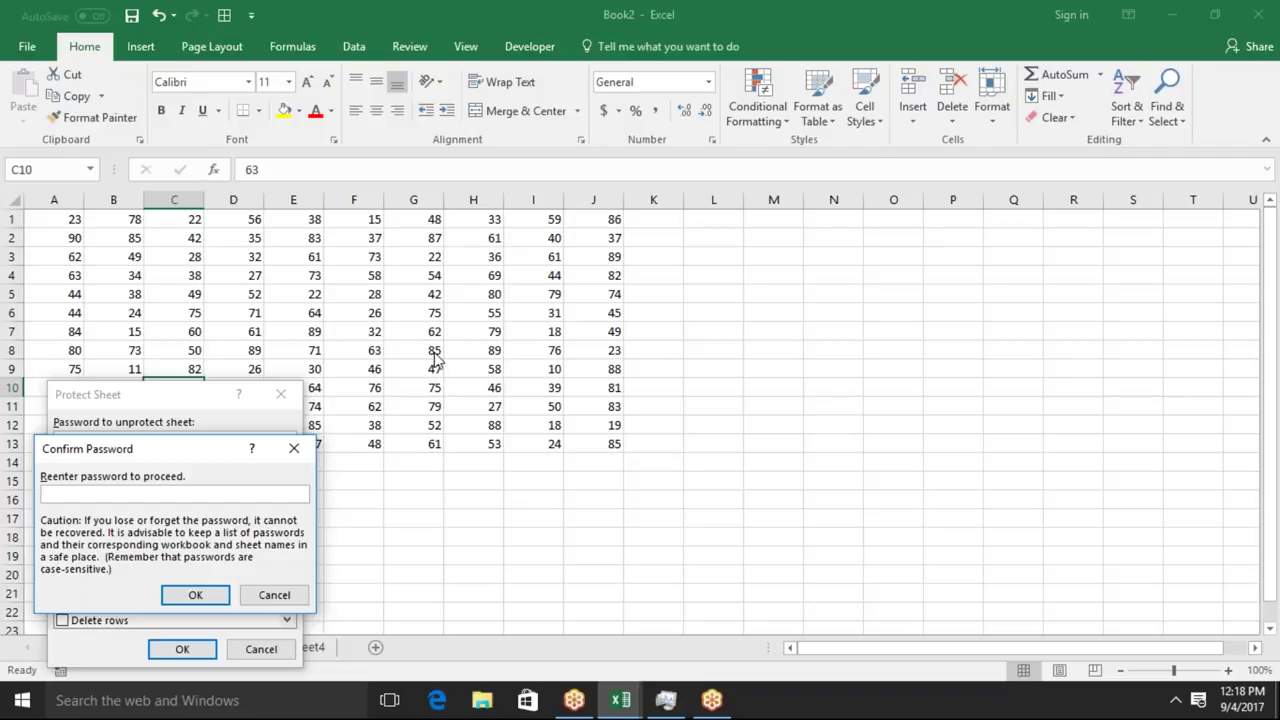
key("Escape")
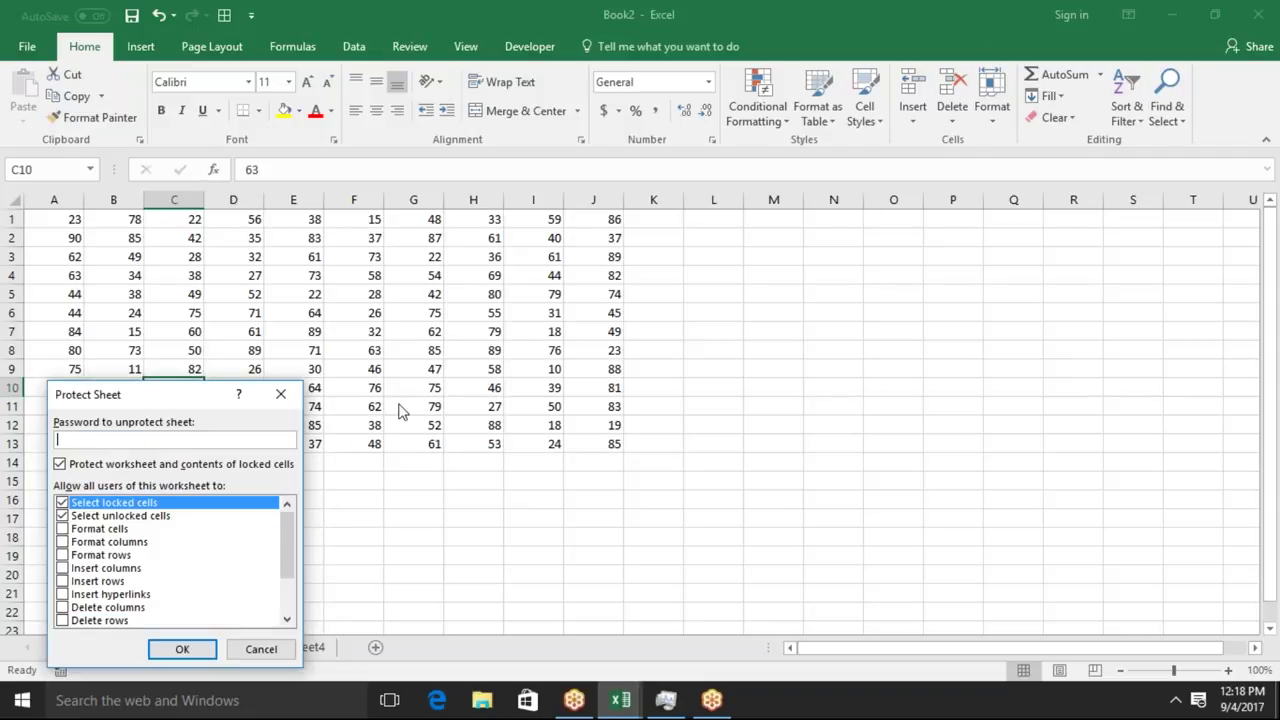
left_click(174, 651)
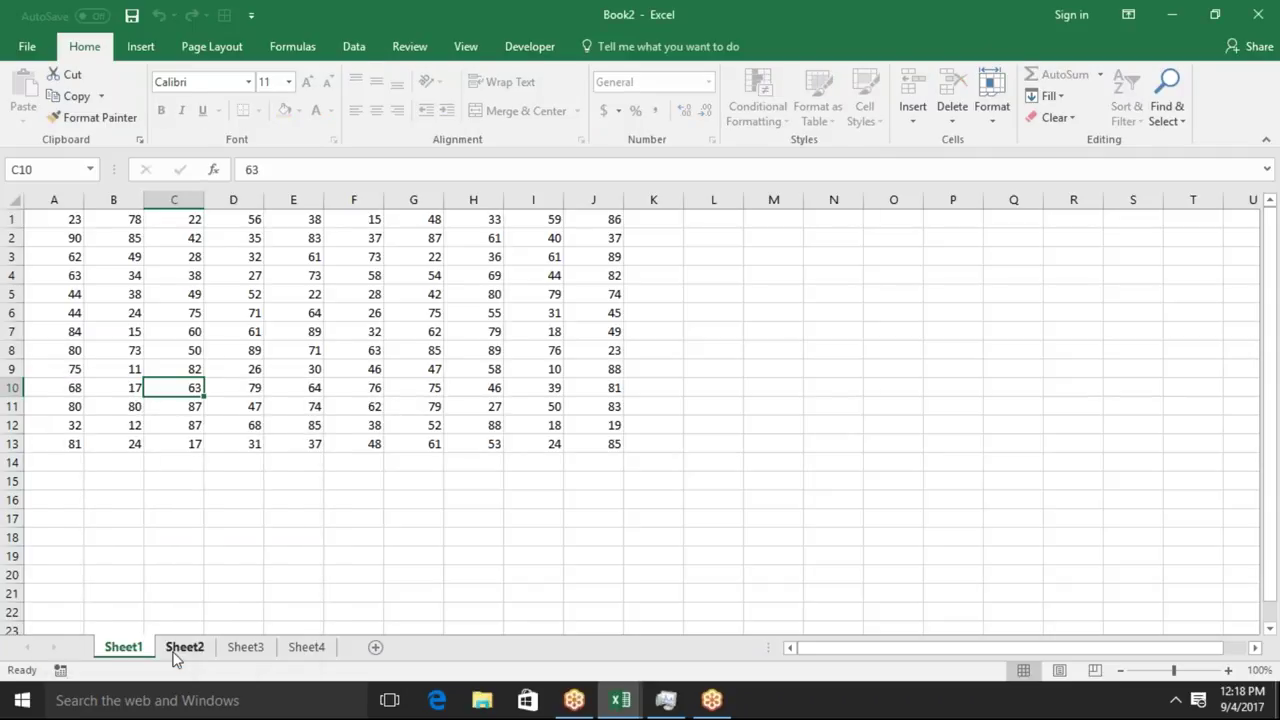
Try editing H8 and F6, dismiss the protected-sheet warnings, then unprotect Sheet1.
double_click(460, 341)
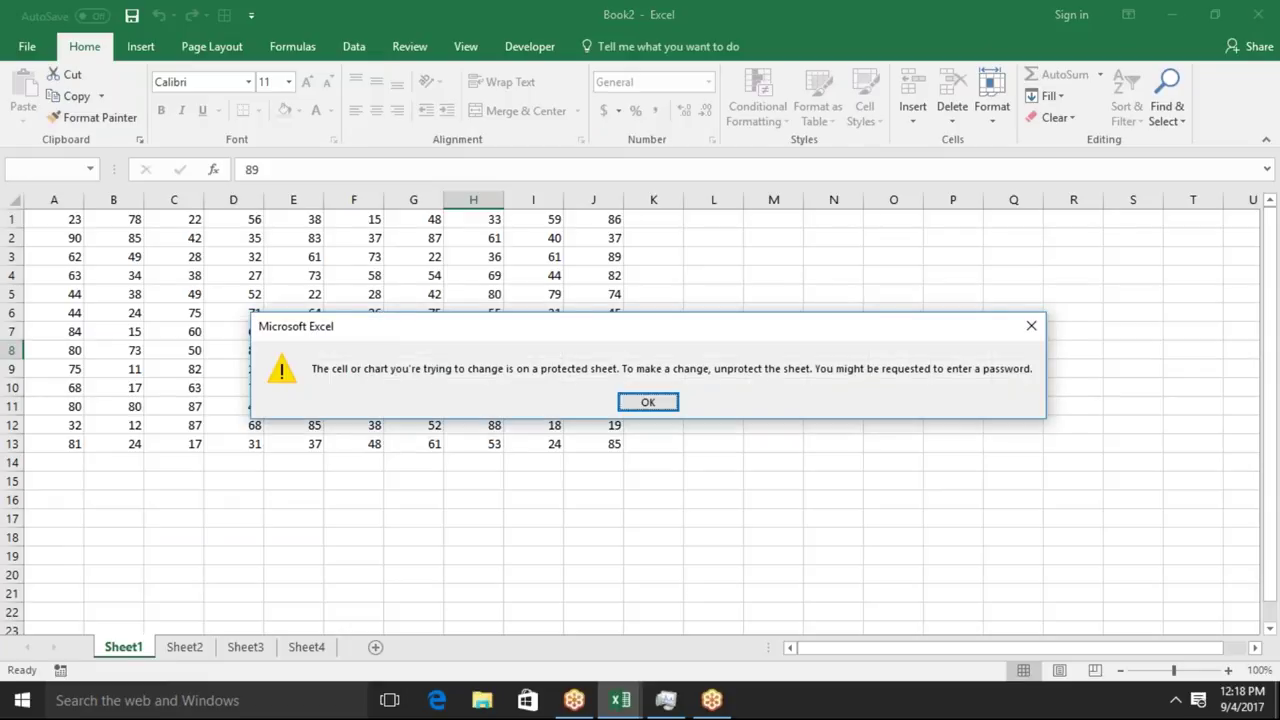
key("Return")
double_click(366, 314)
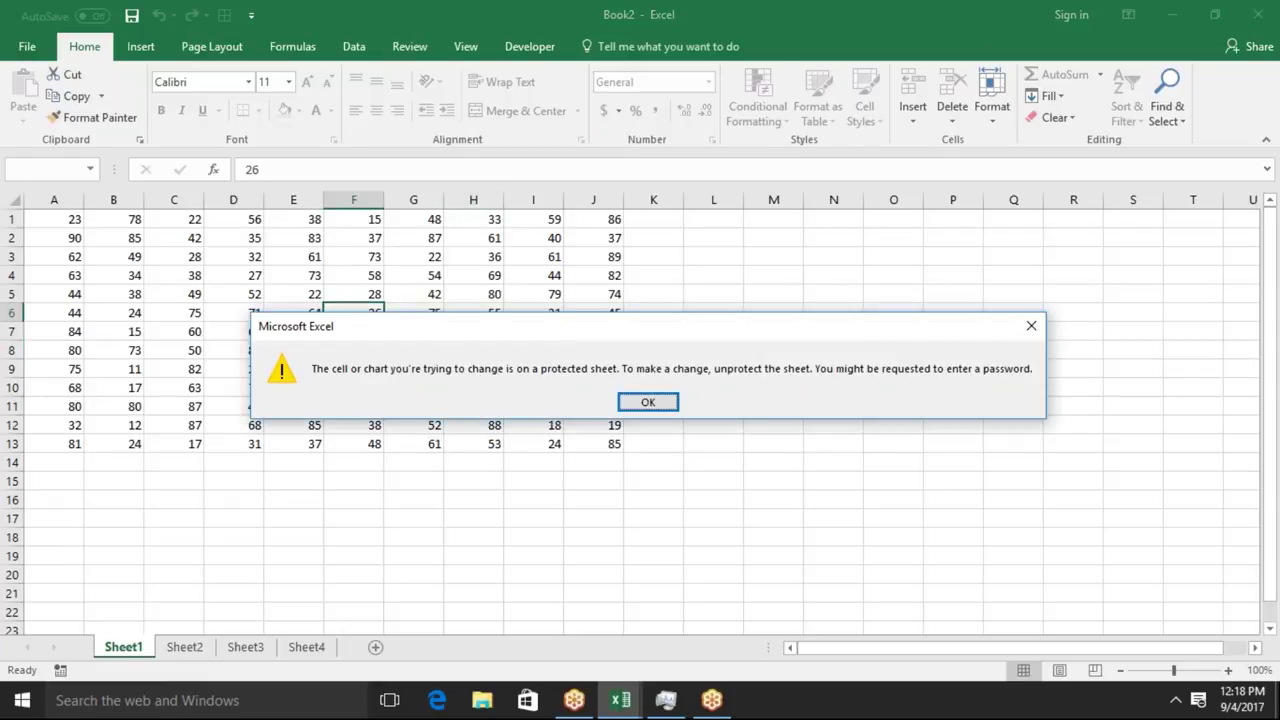
key("Return")
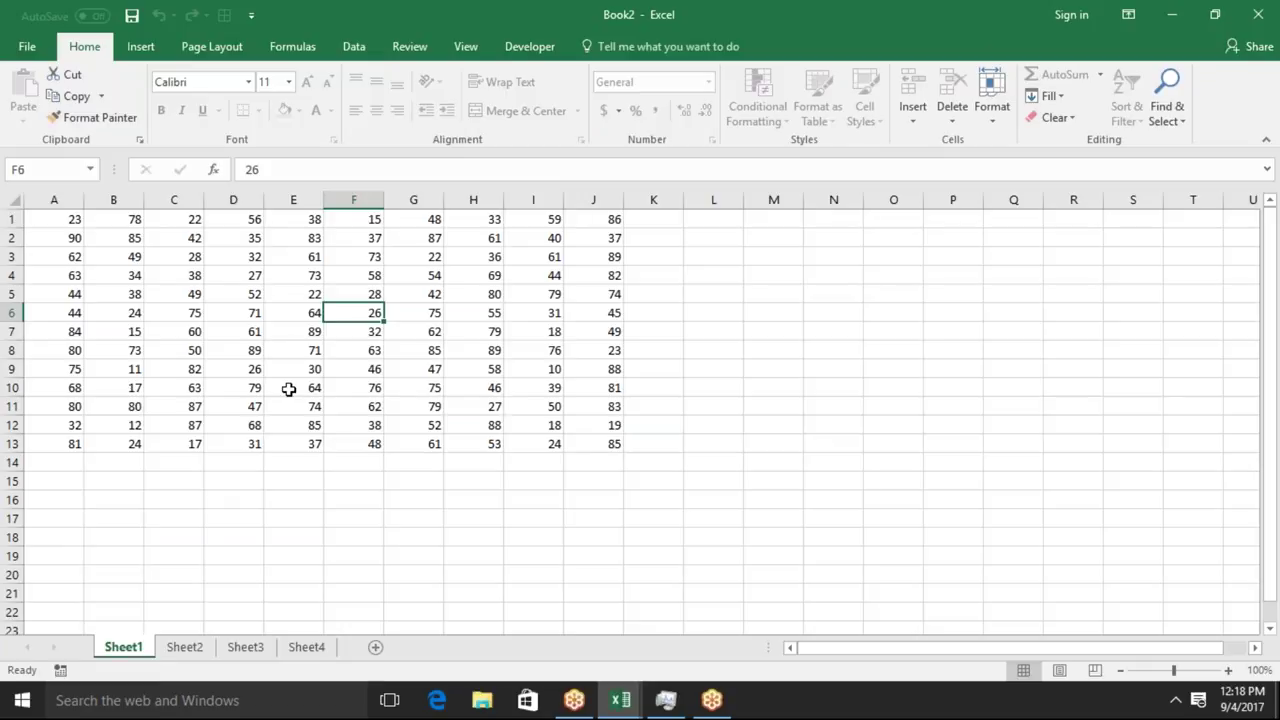
right_click(133, 648)
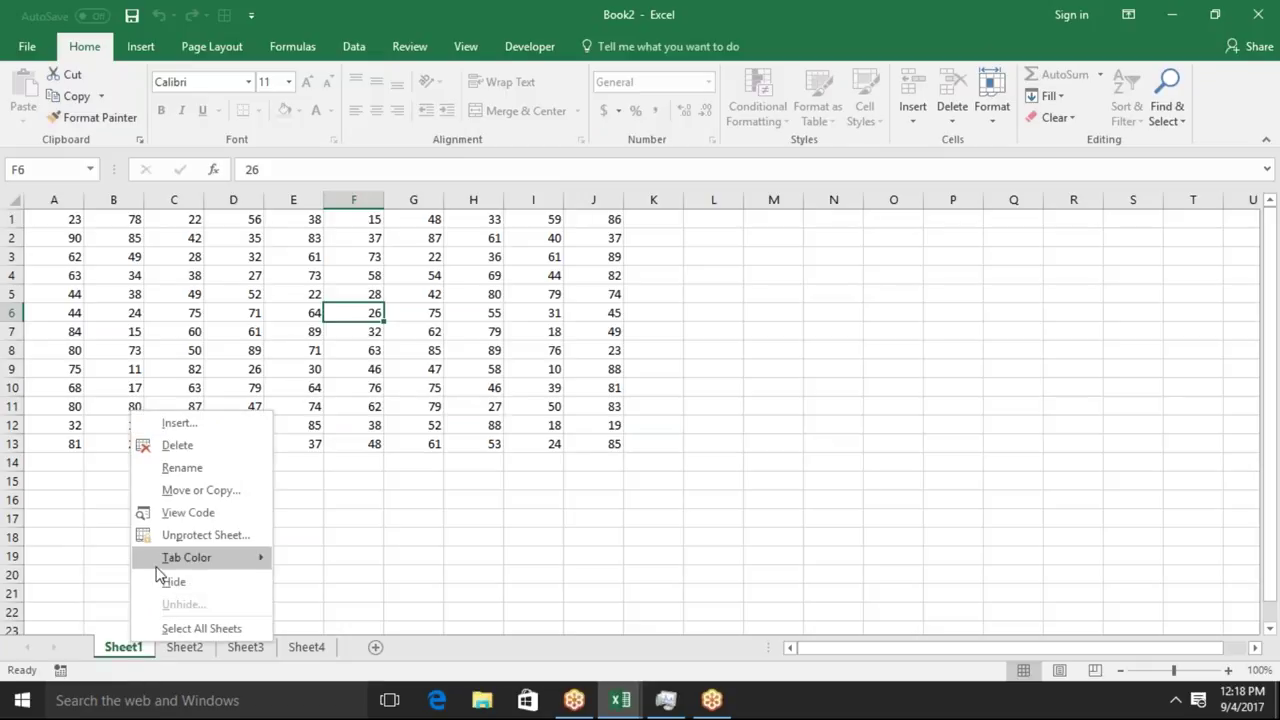
left_click(160, 535)
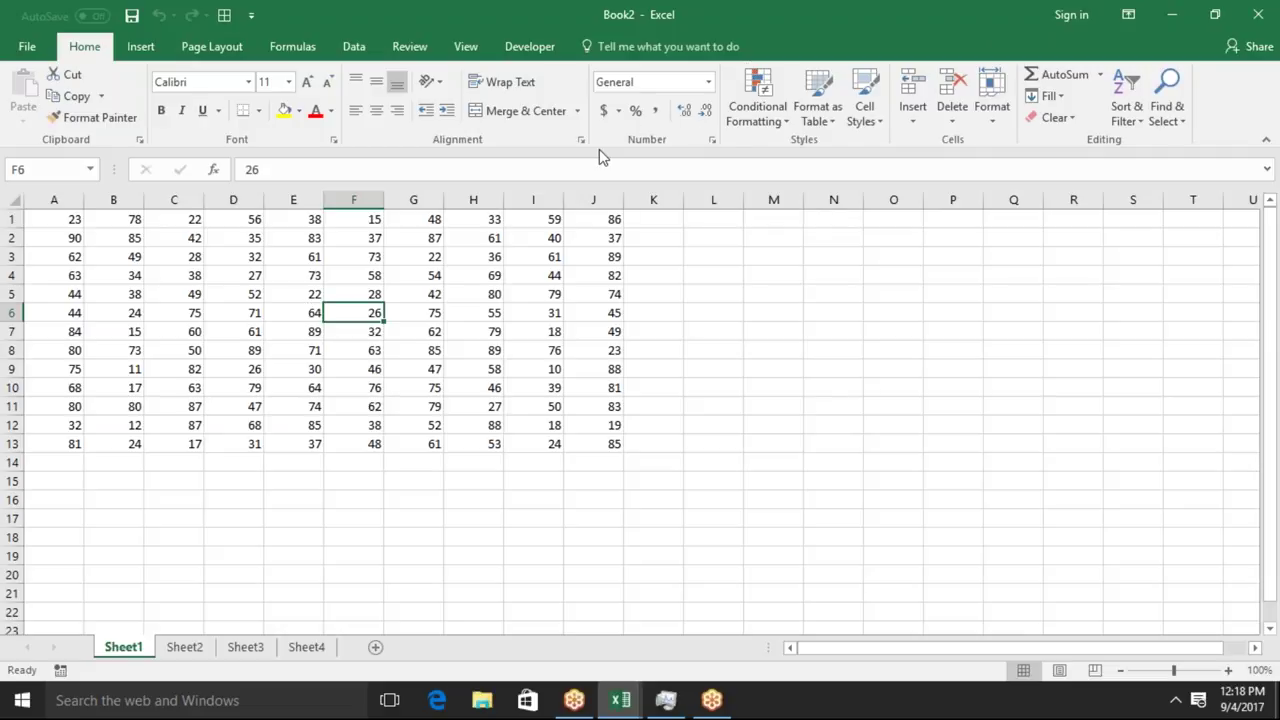
left_click(413, 294)
left_click(353, 275)
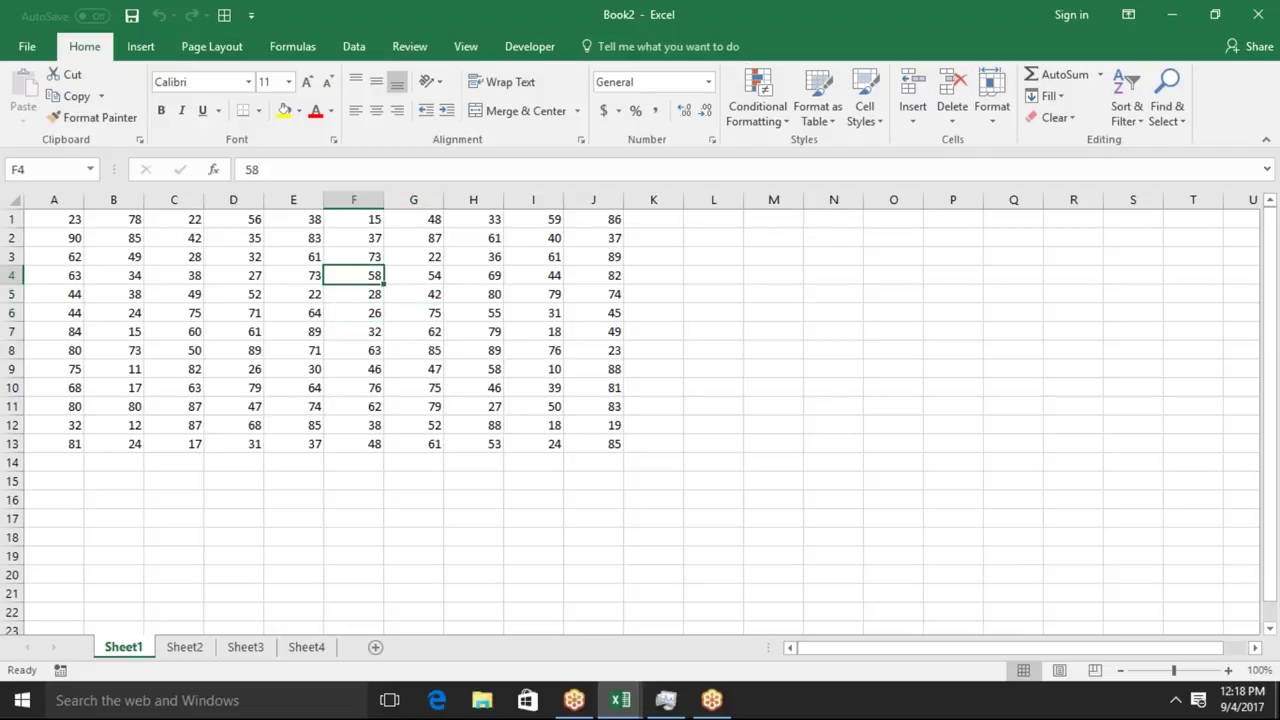
mouse_move(234, 256)
left_mouse_down()
mouse_move(608, 311)
mouse_move(482, 385)
left_mouse_up()
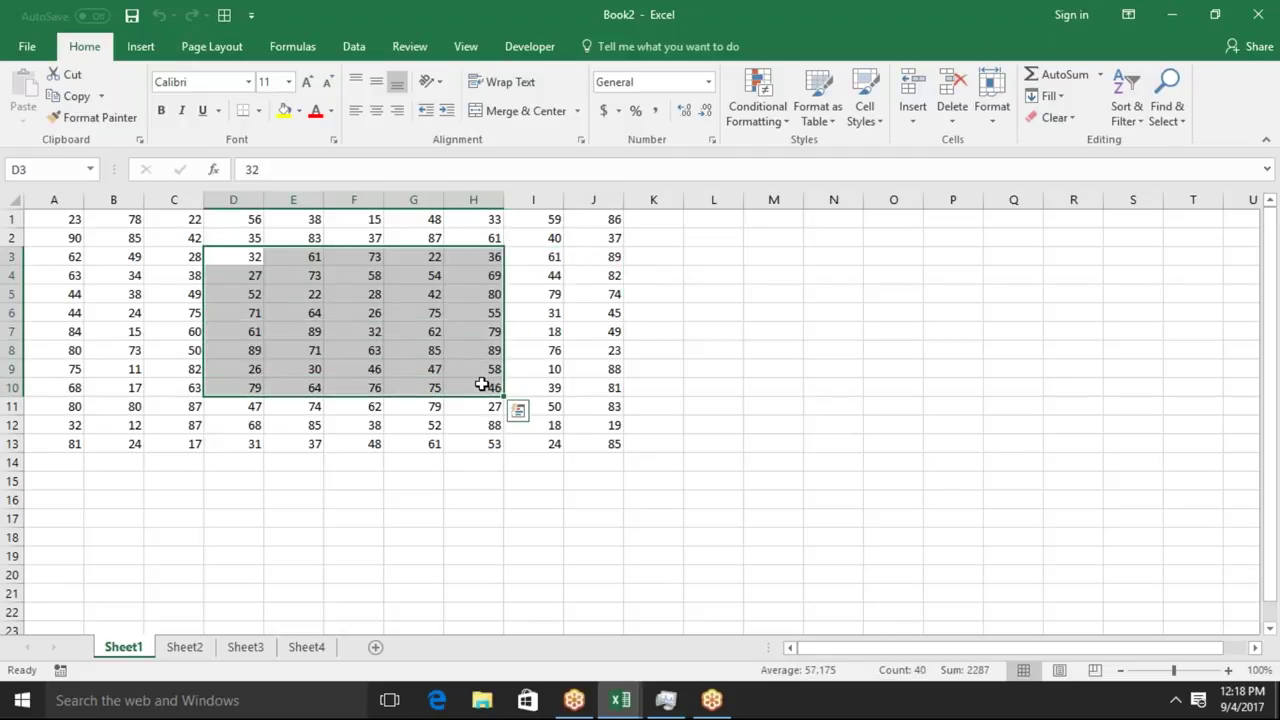
left_click(410, 369)
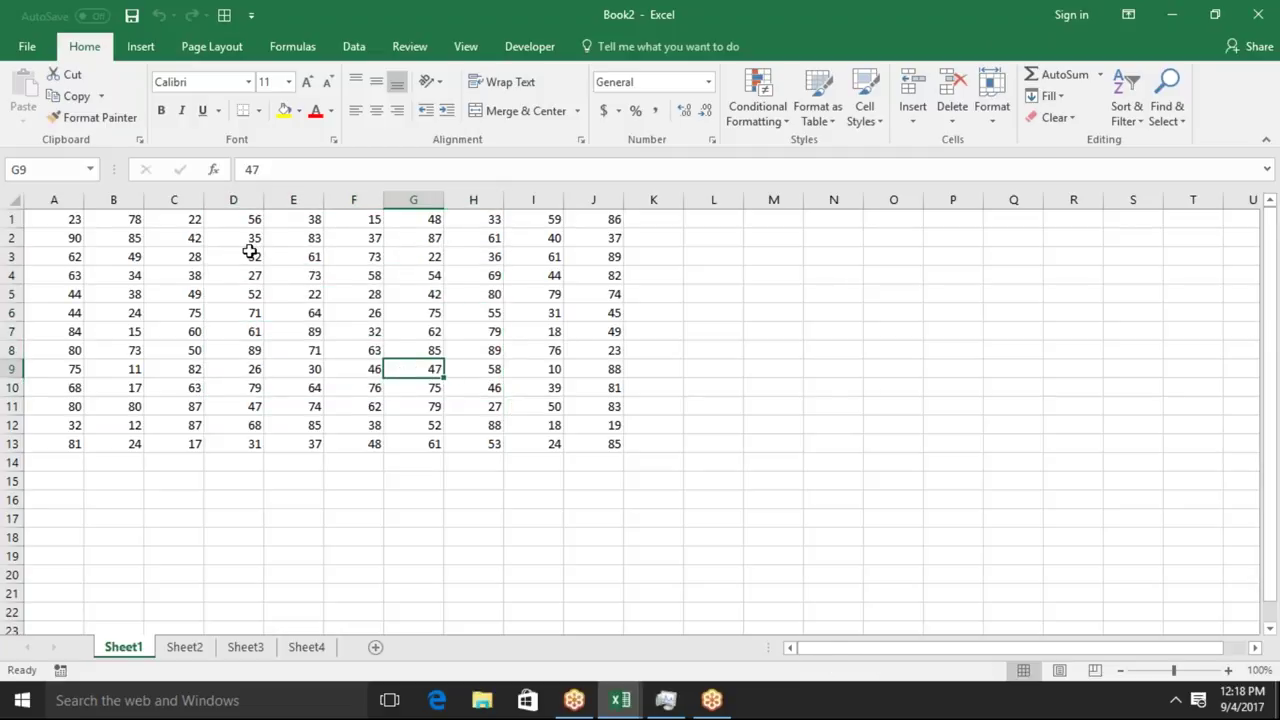
left_click_drag(252, 256, 445, 370)
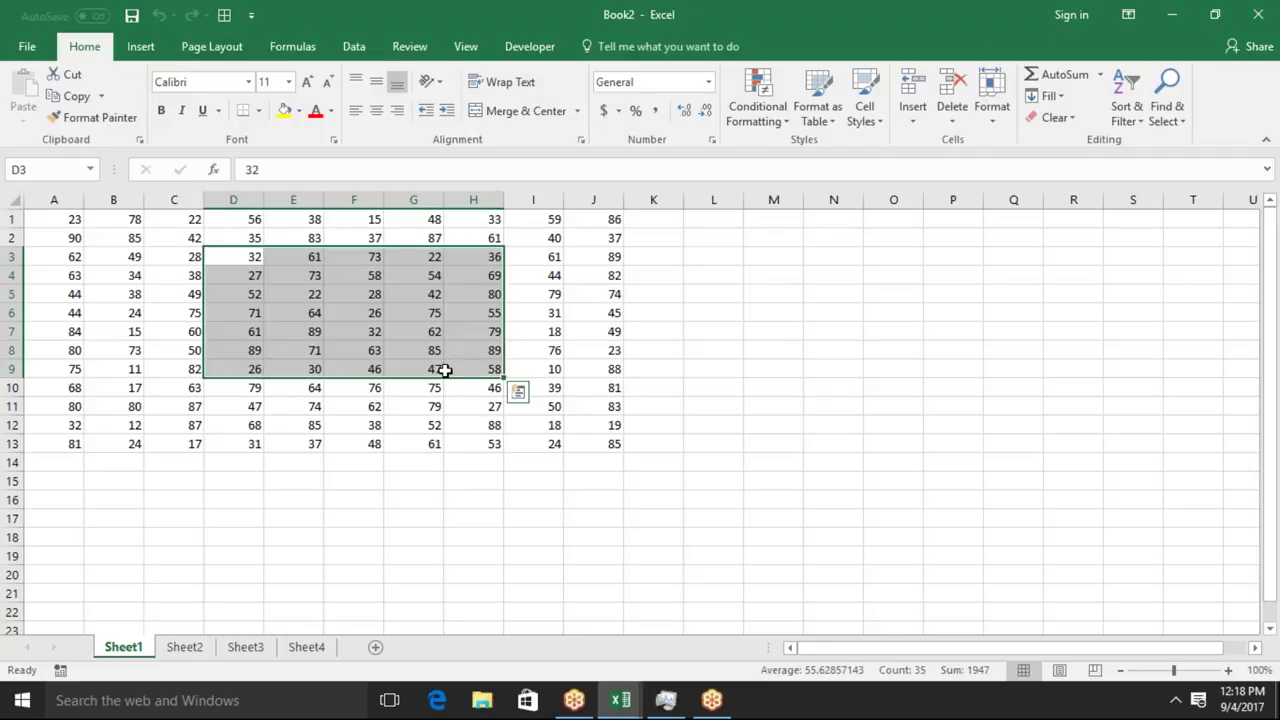
key("ctrl+c")
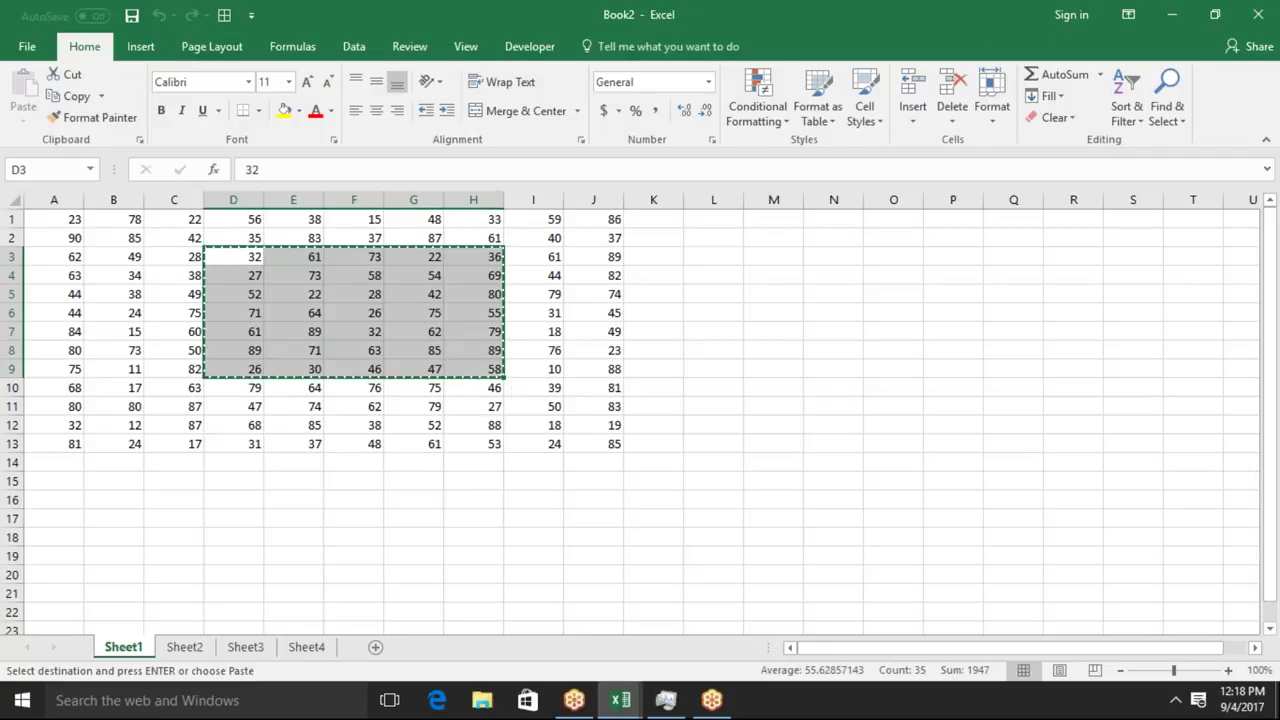
key("Escape")
left_click(233, 294)
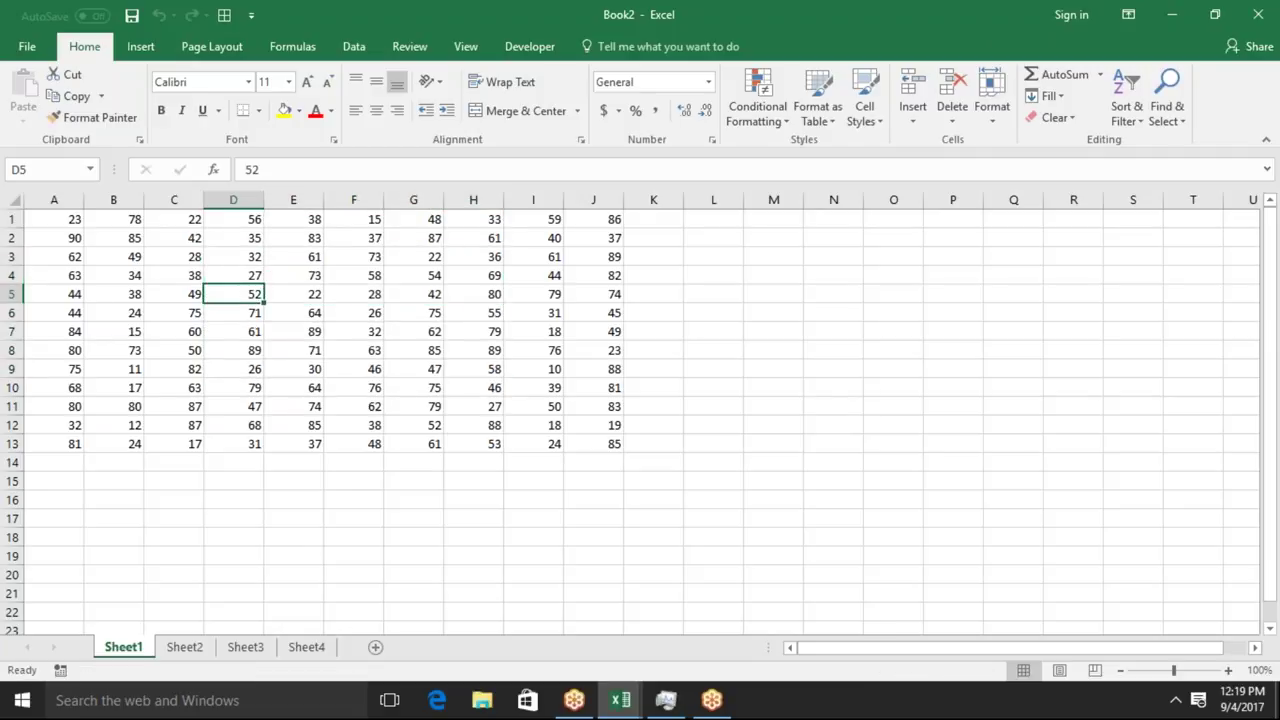
key("Up")
key("Left")
key("Left")
key("Left")
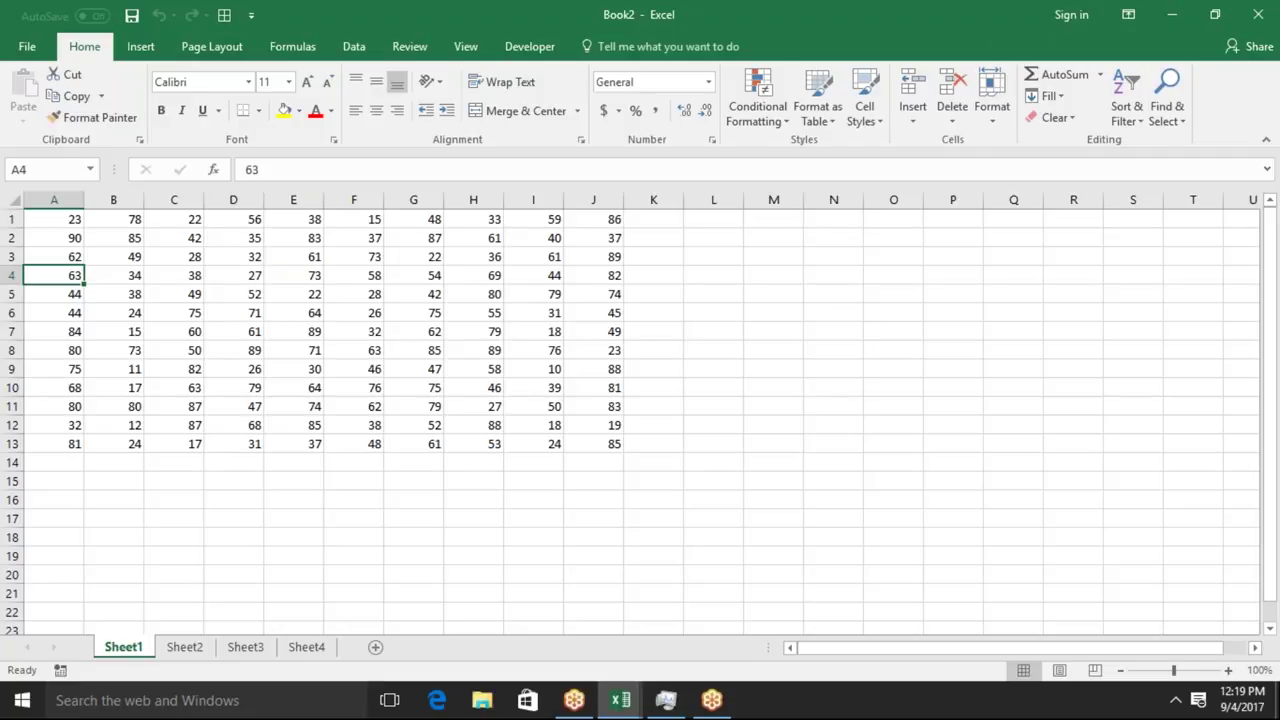
left_click(419, 465)
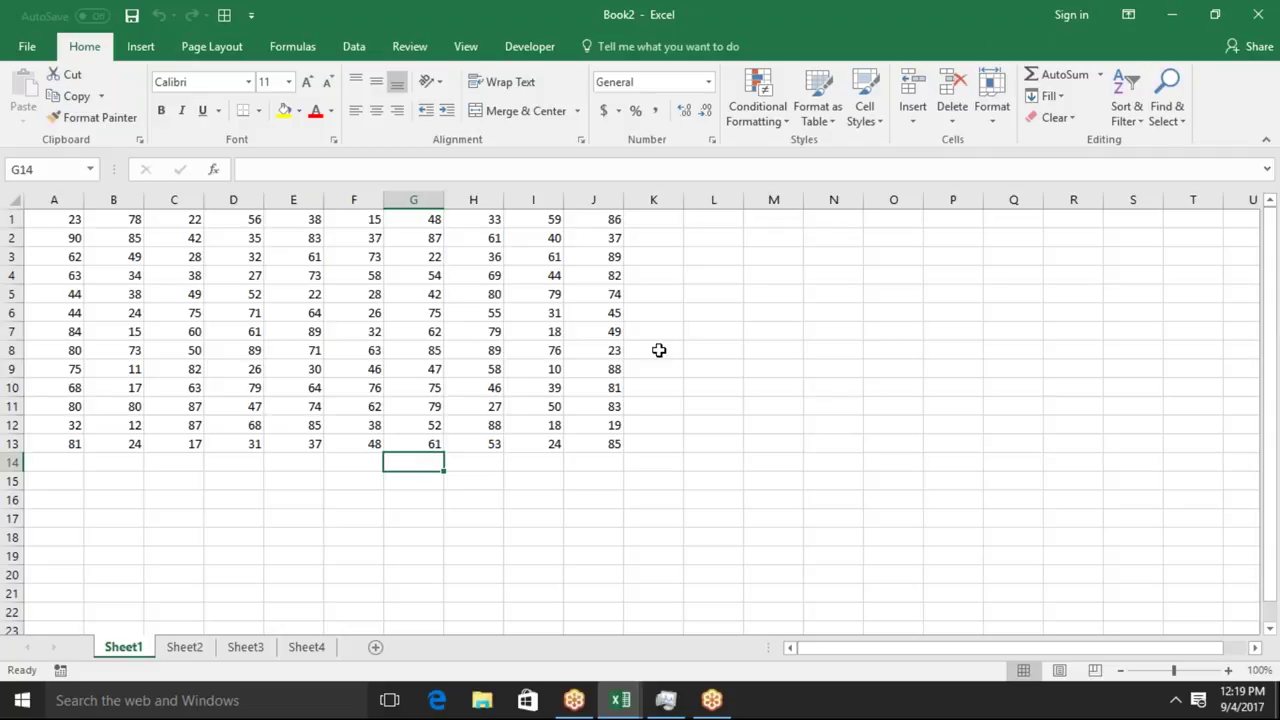
left_click(702, 312)
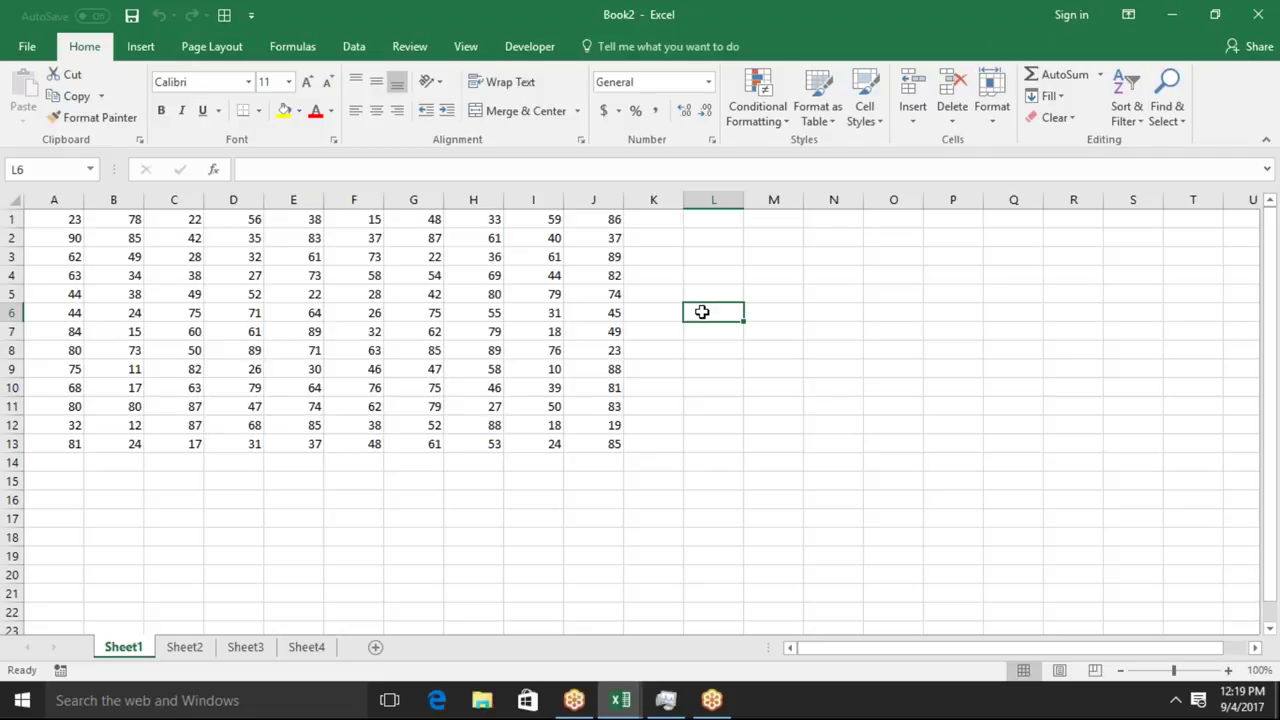
right_click(126, 650)
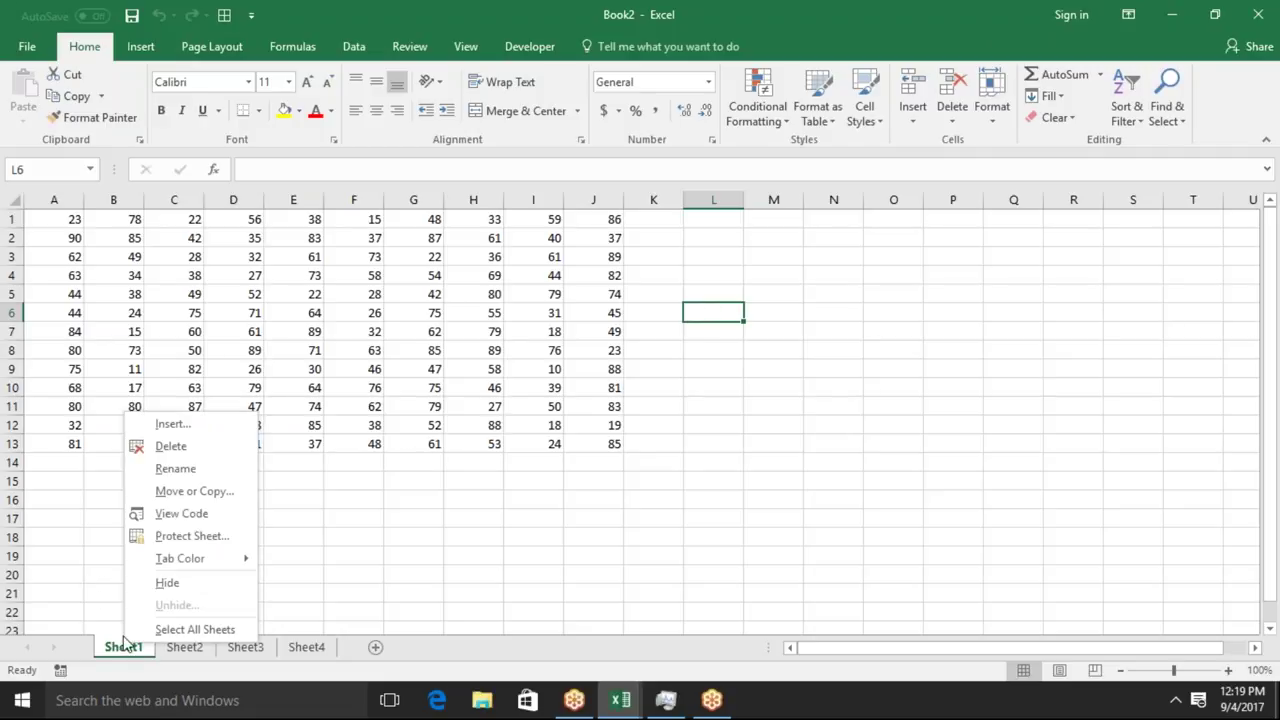
left_click(165, 535)
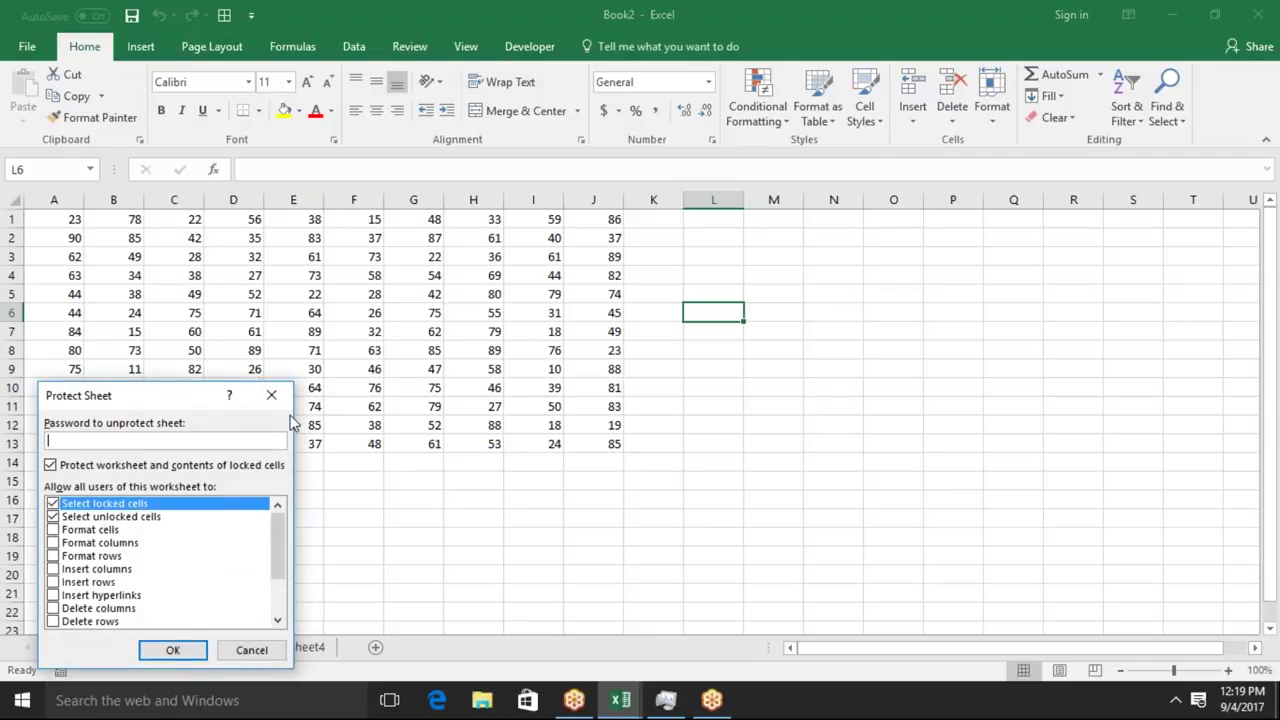
left_click_drag(225, 395, 810, 240)
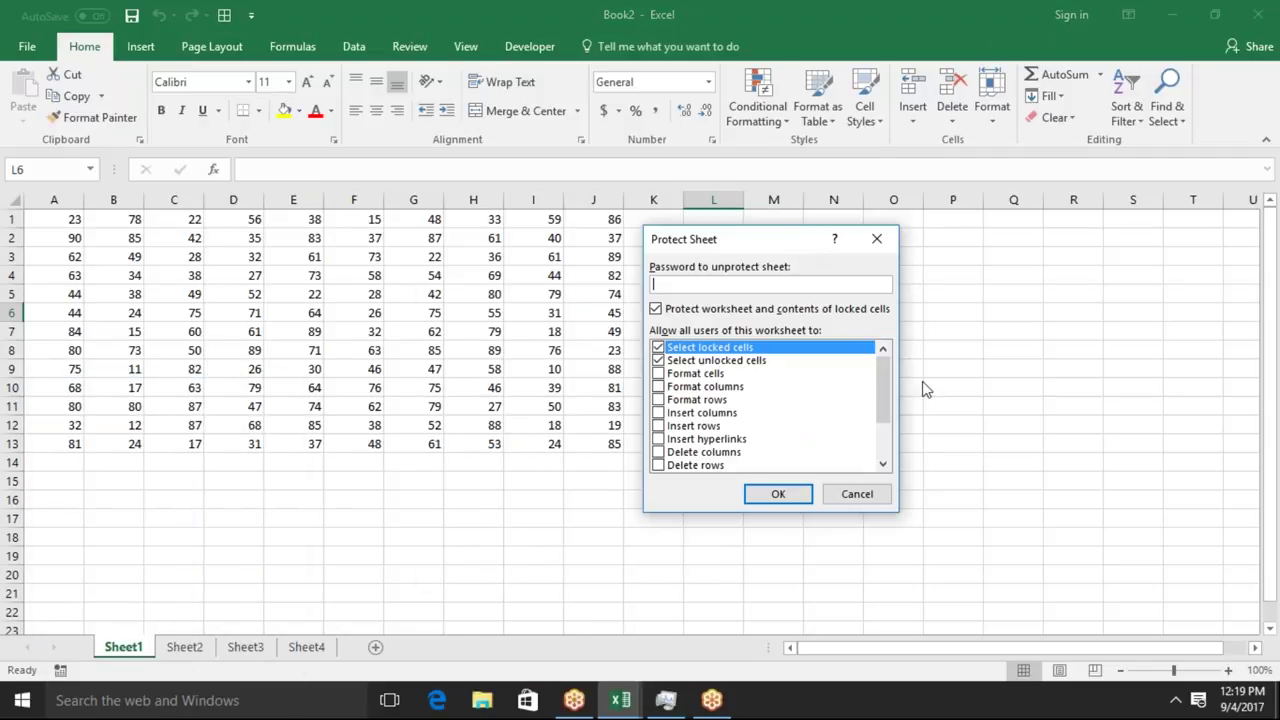
left_click_drag(888, 392, 888, 370)
Dismiss the protection settings, select cells G4, F4 and E4, and show the Developer ribbon.
key("Return")
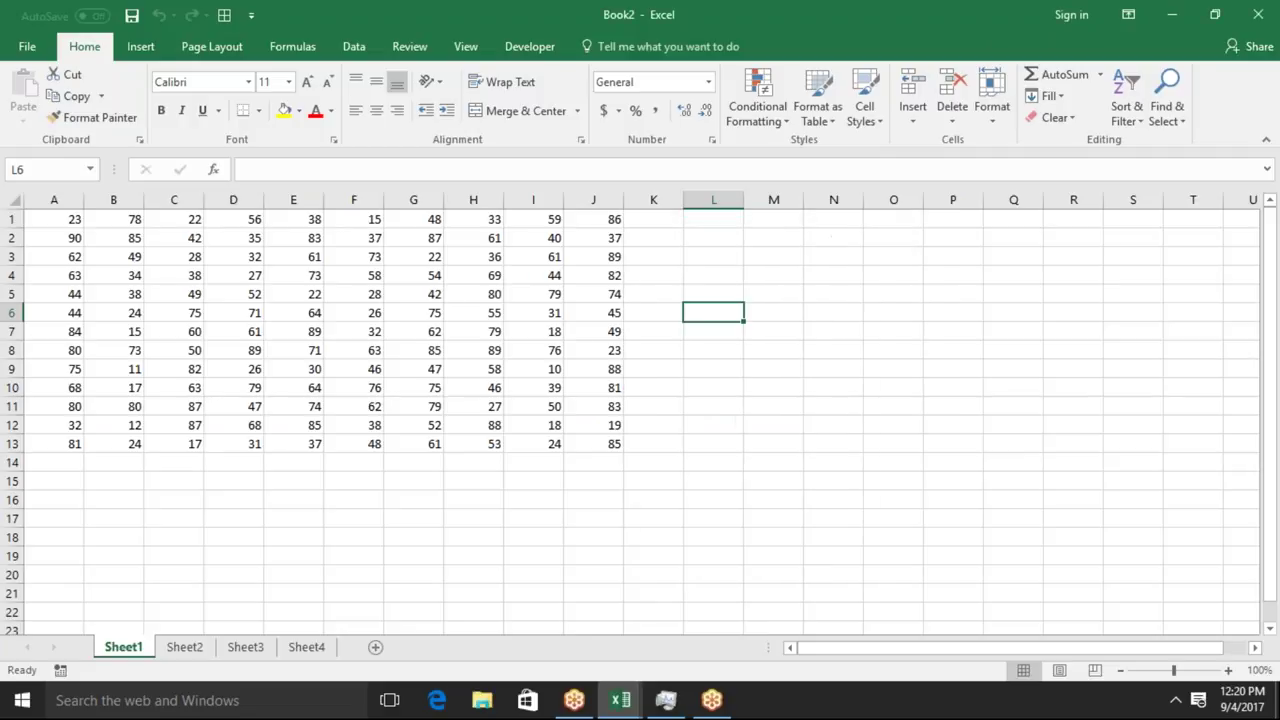
left_click(407, 272)
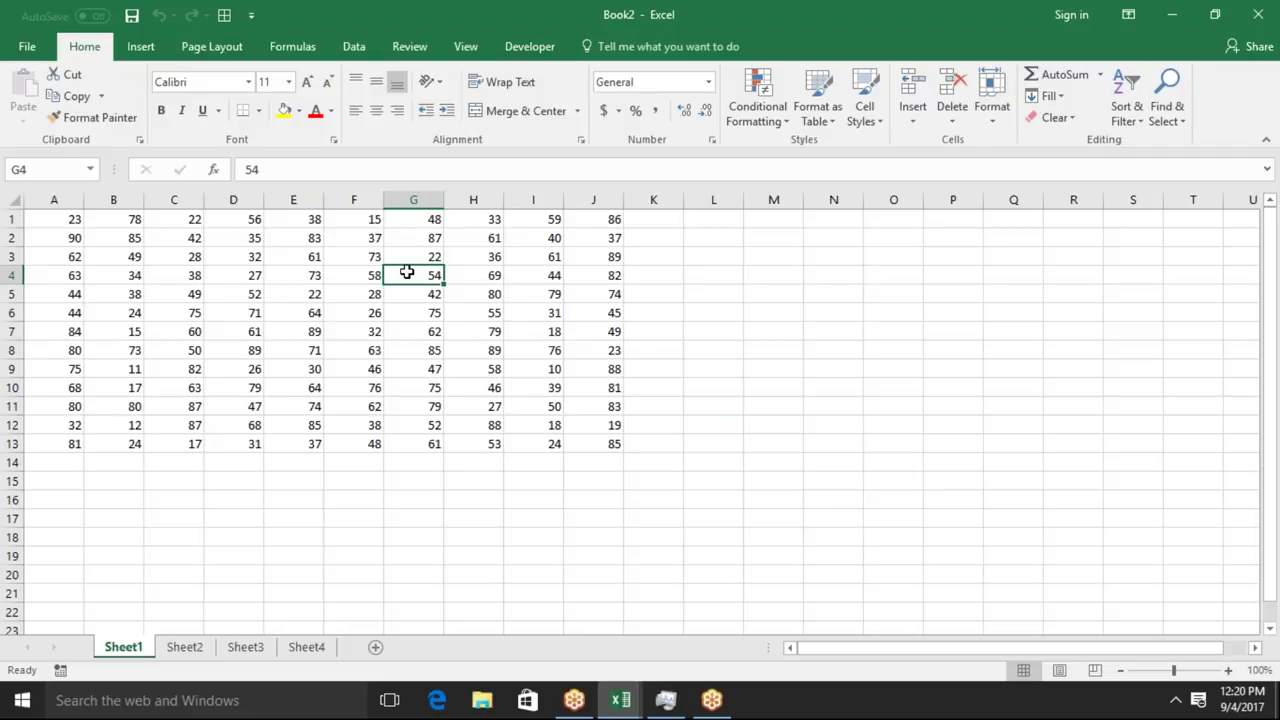
left_click(369, 270)
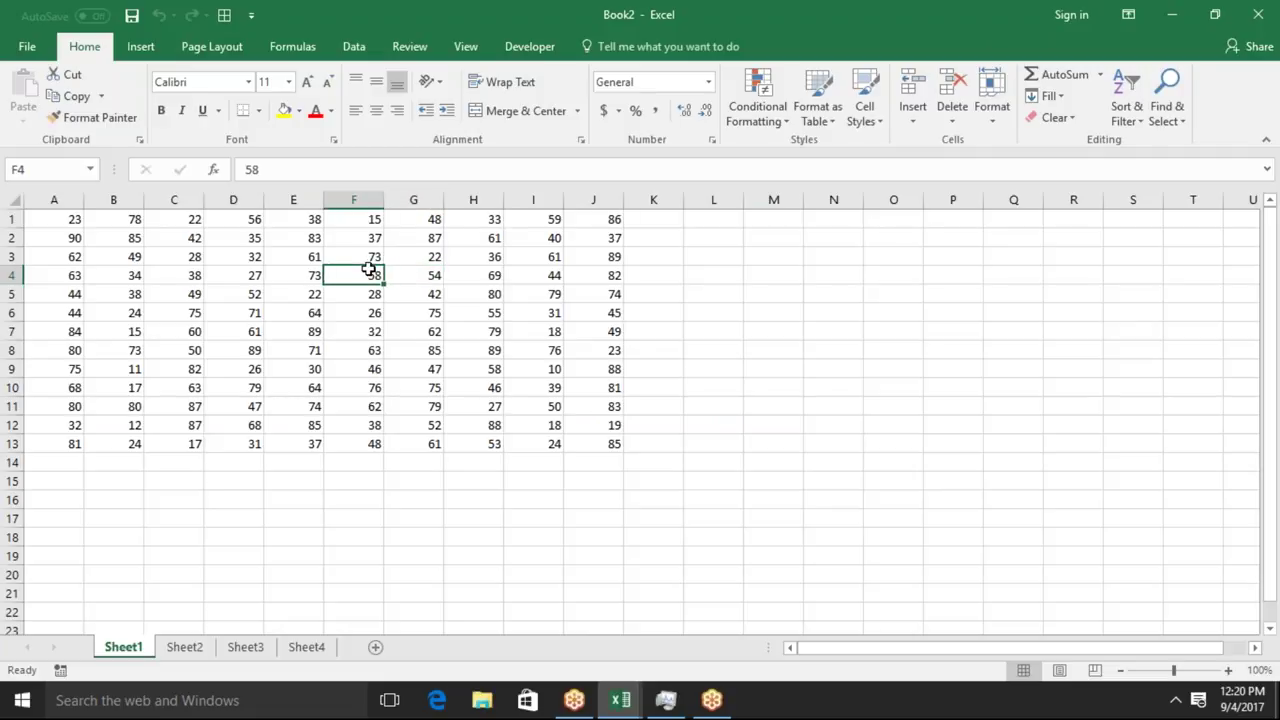
left_click(305, 287)
left_click(303, 268)
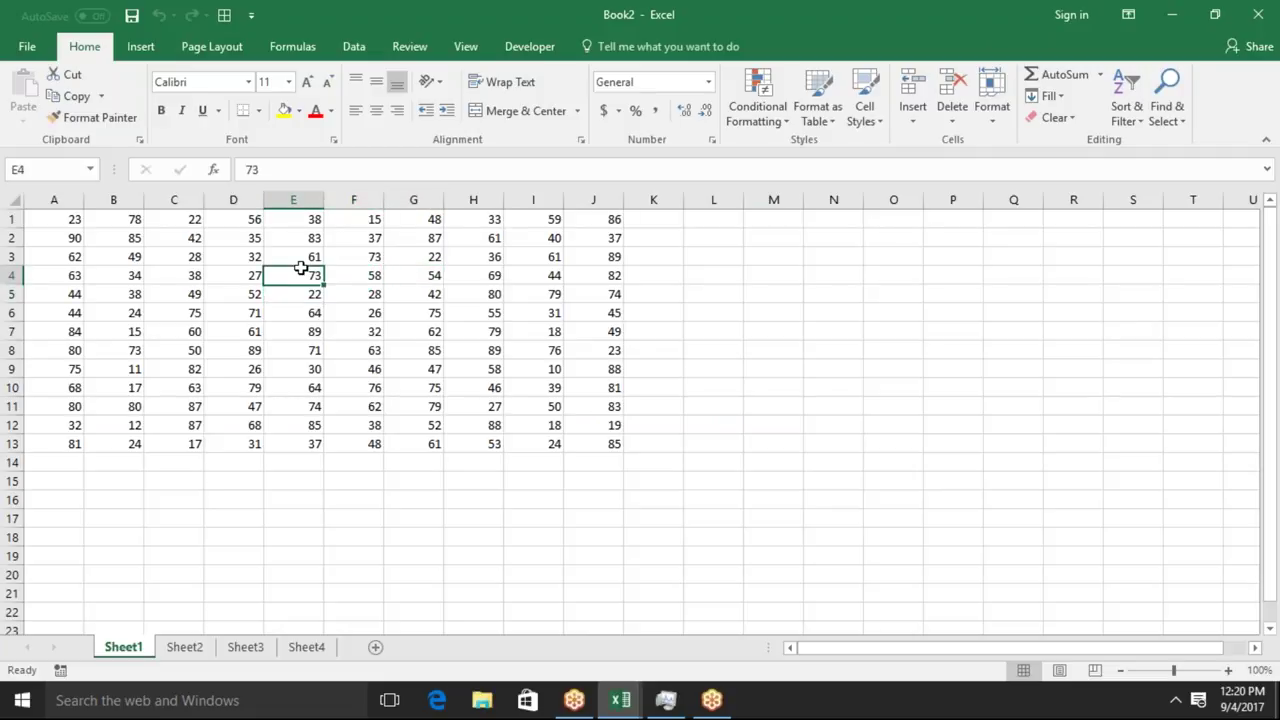
left_click(516, 48)
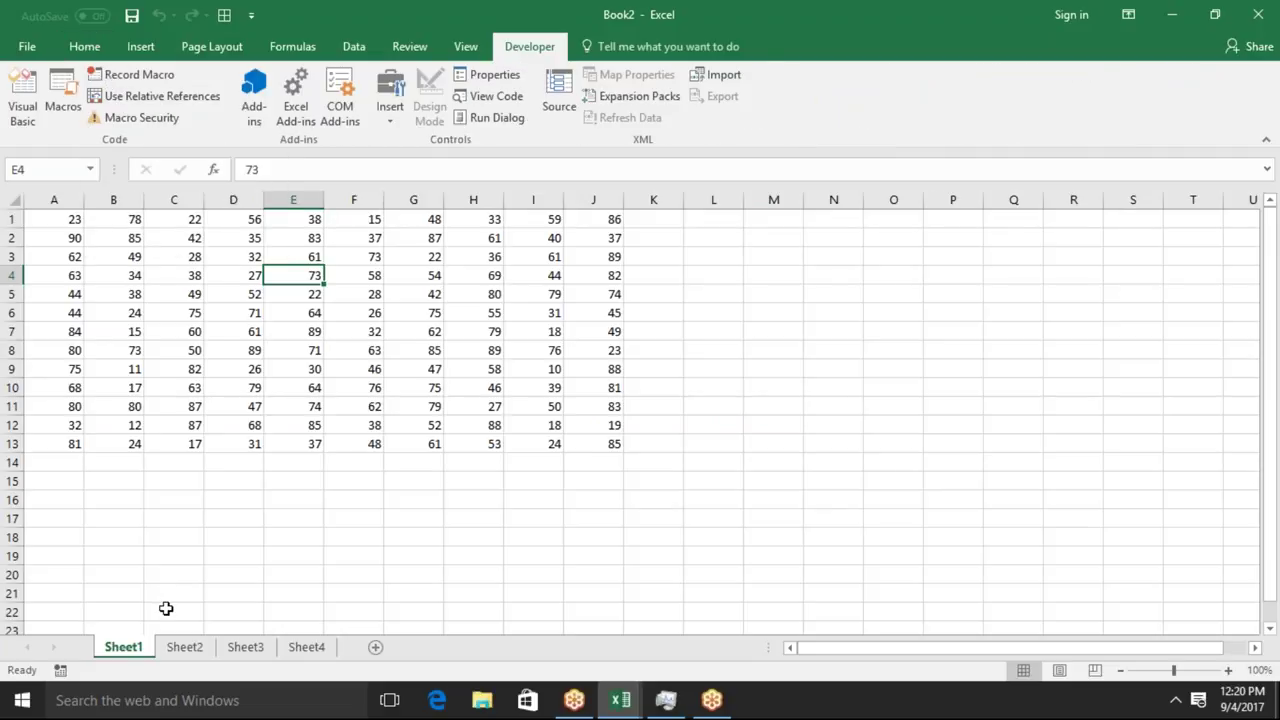
Protect Sheet1 with Select locked and unlocked cells turned off, then confirm cell edits are refused.
right_click(141, 648)
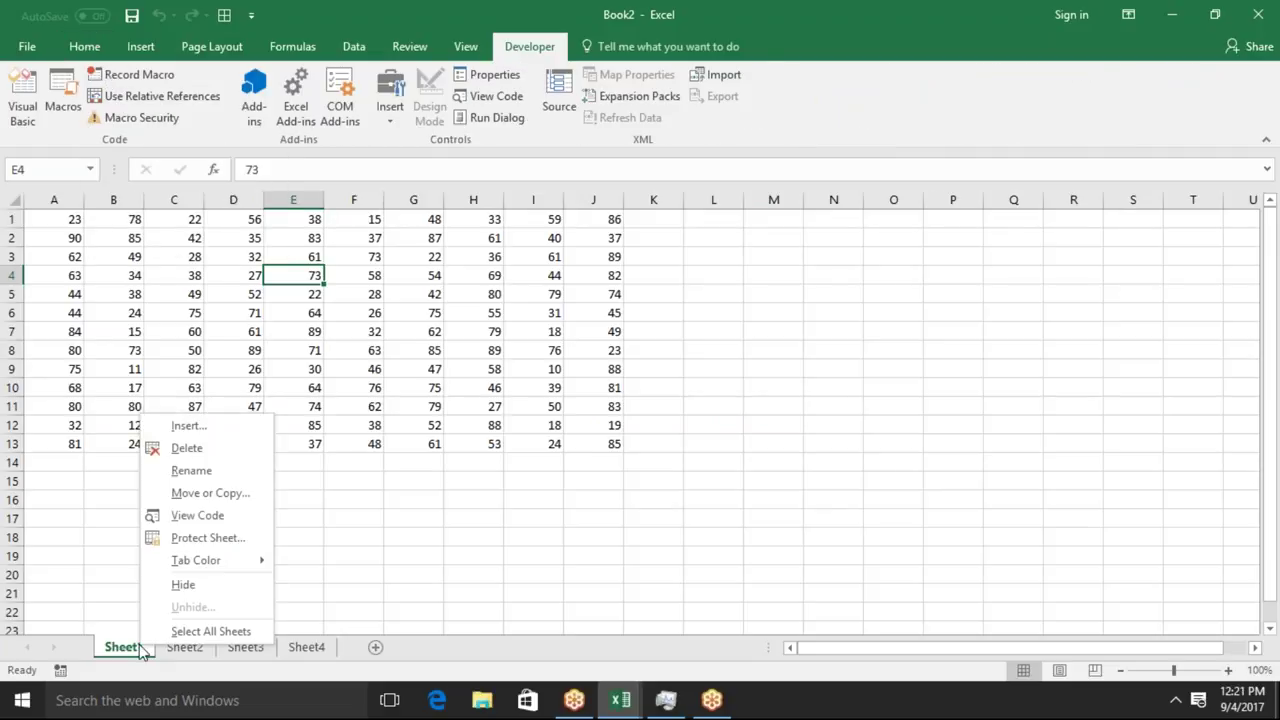
left_click(195, 540)
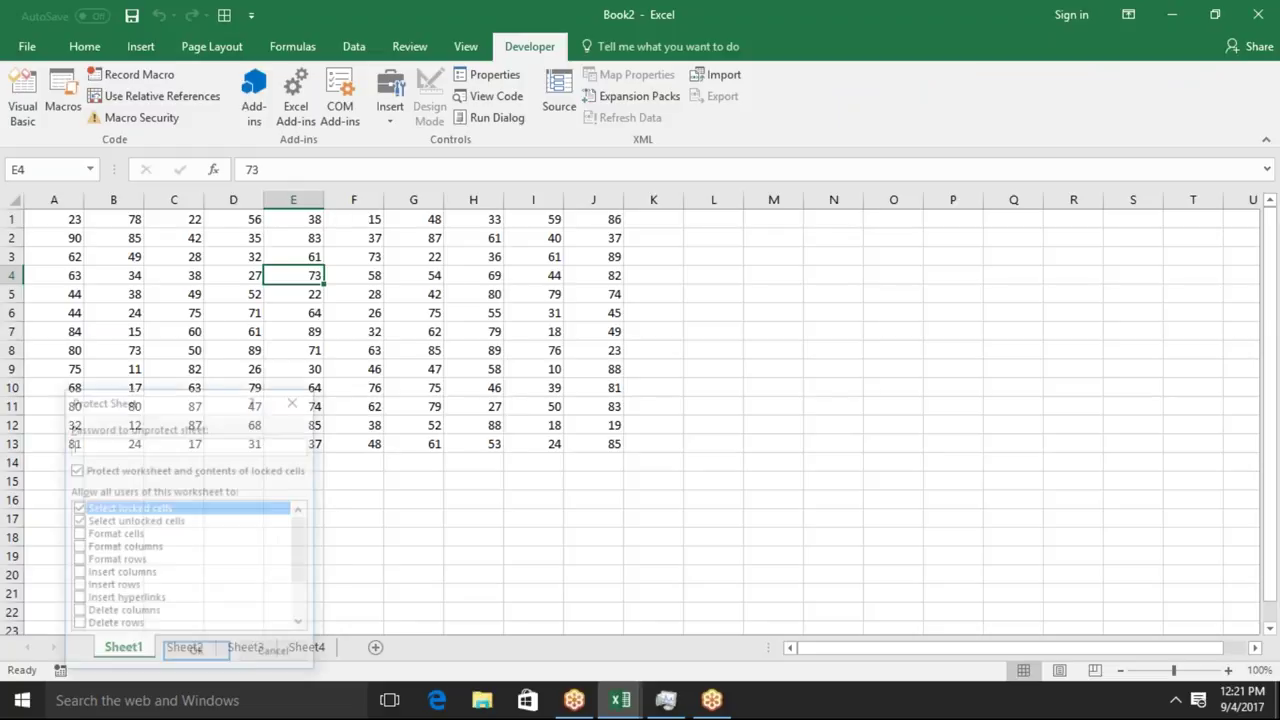
left_click(79, 509)
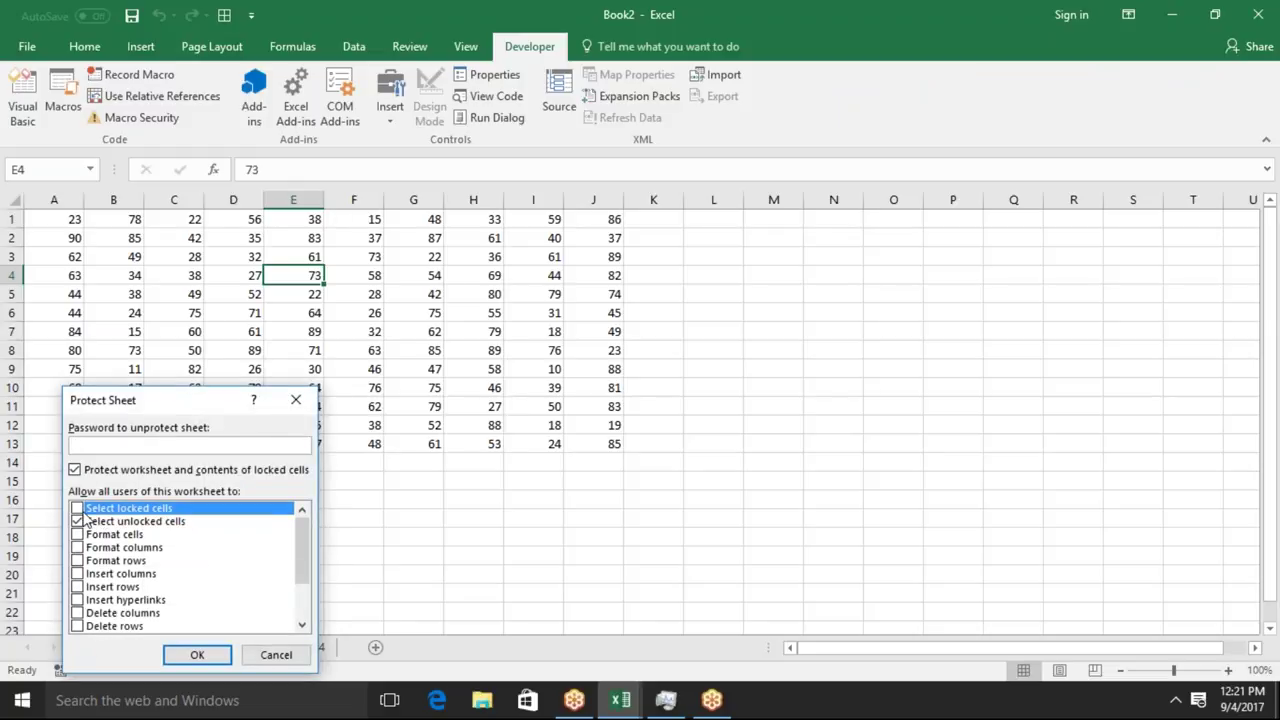
left_click(85, 522)
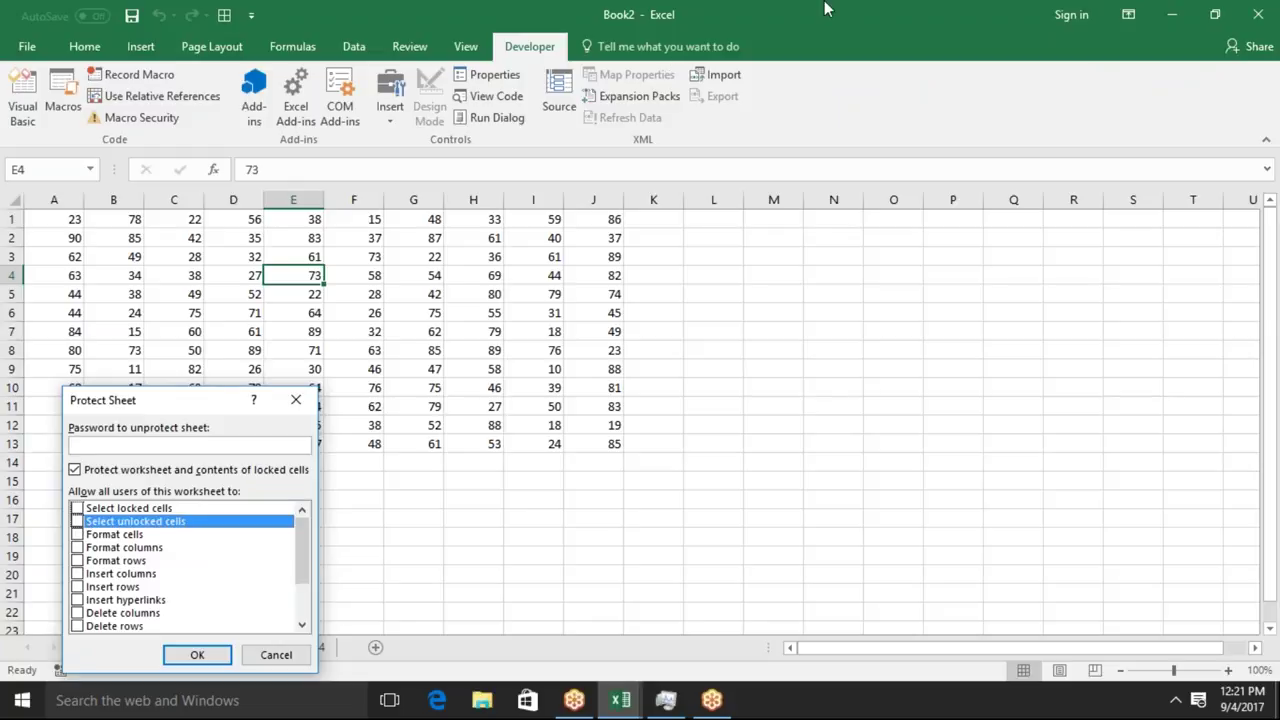
left_click(764, 24)
left_click(1045, 164)
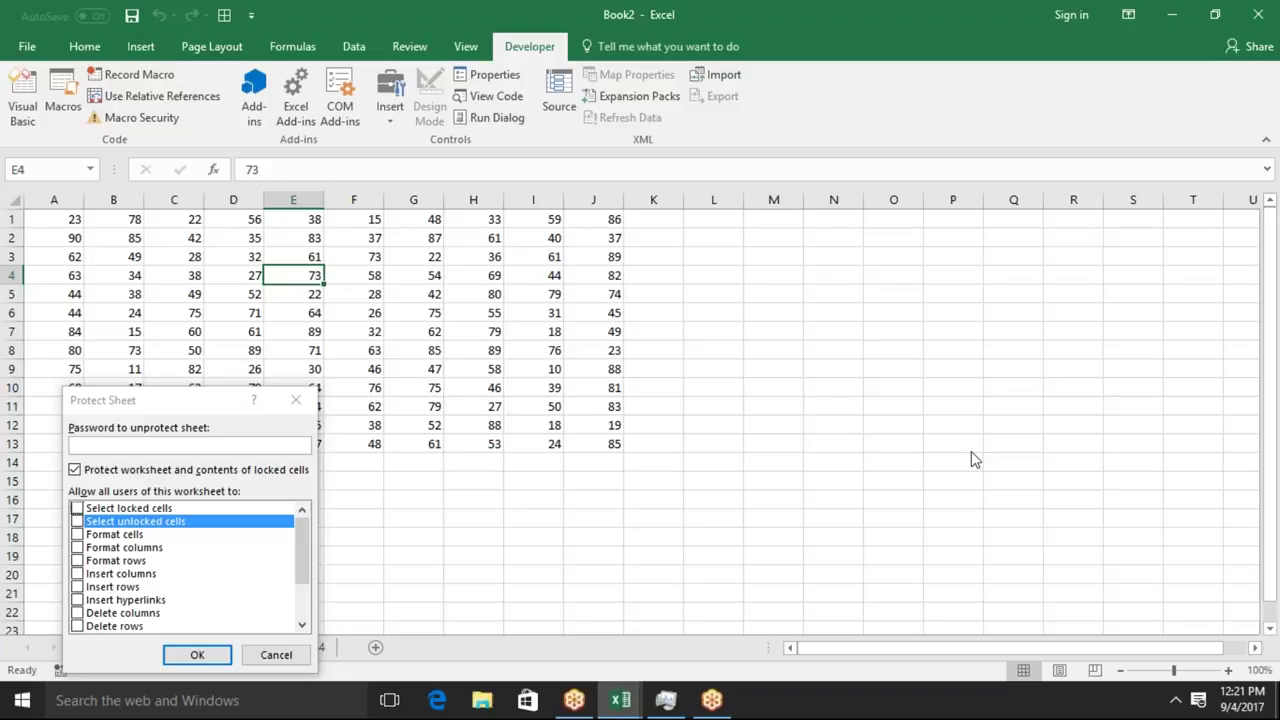
left_click(197, 655)
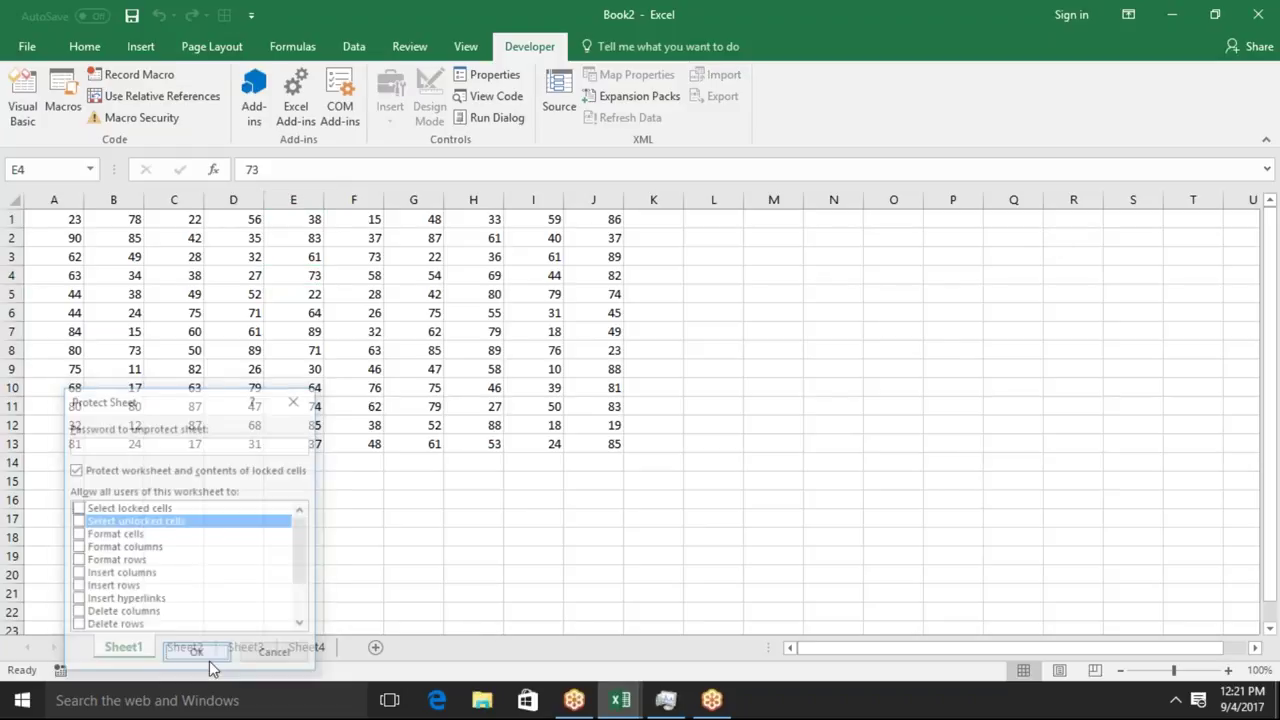
double_click(199, 374)
left_click(645, 406)
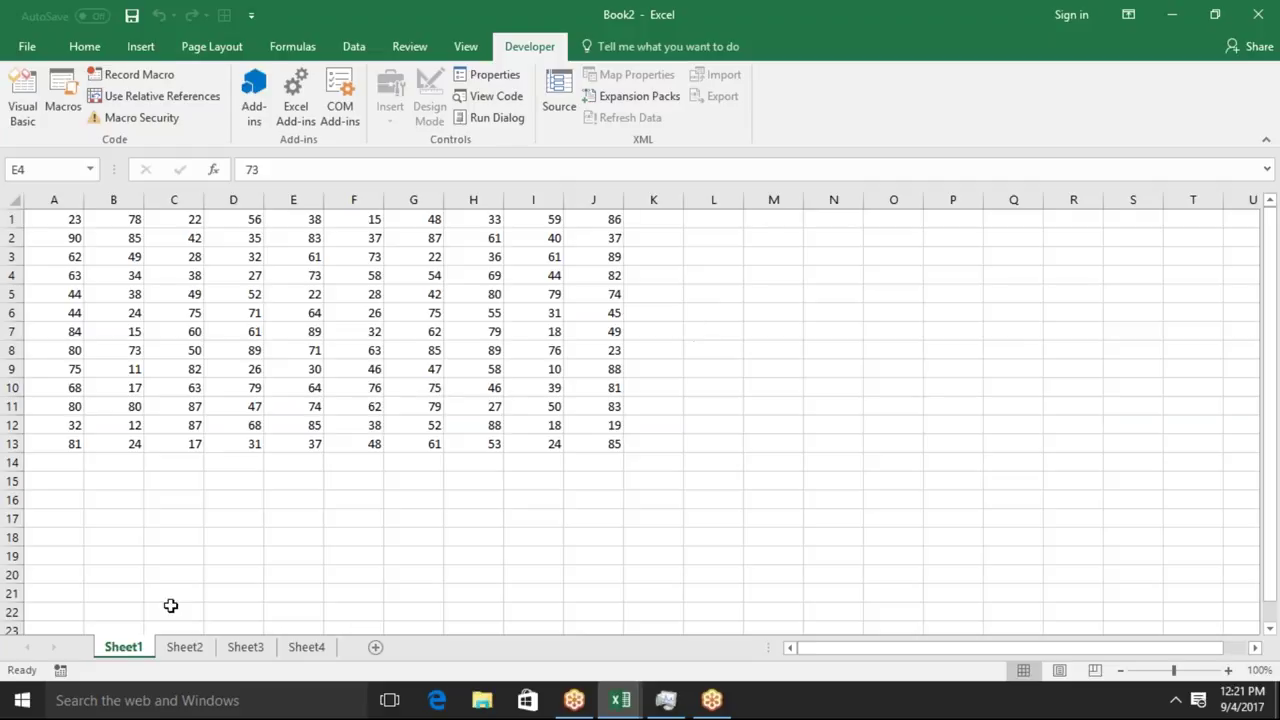
Unprotect Sheet1, then reopen the Protect Sheet settings and cancel them without protecting.
right_click(137, 650)
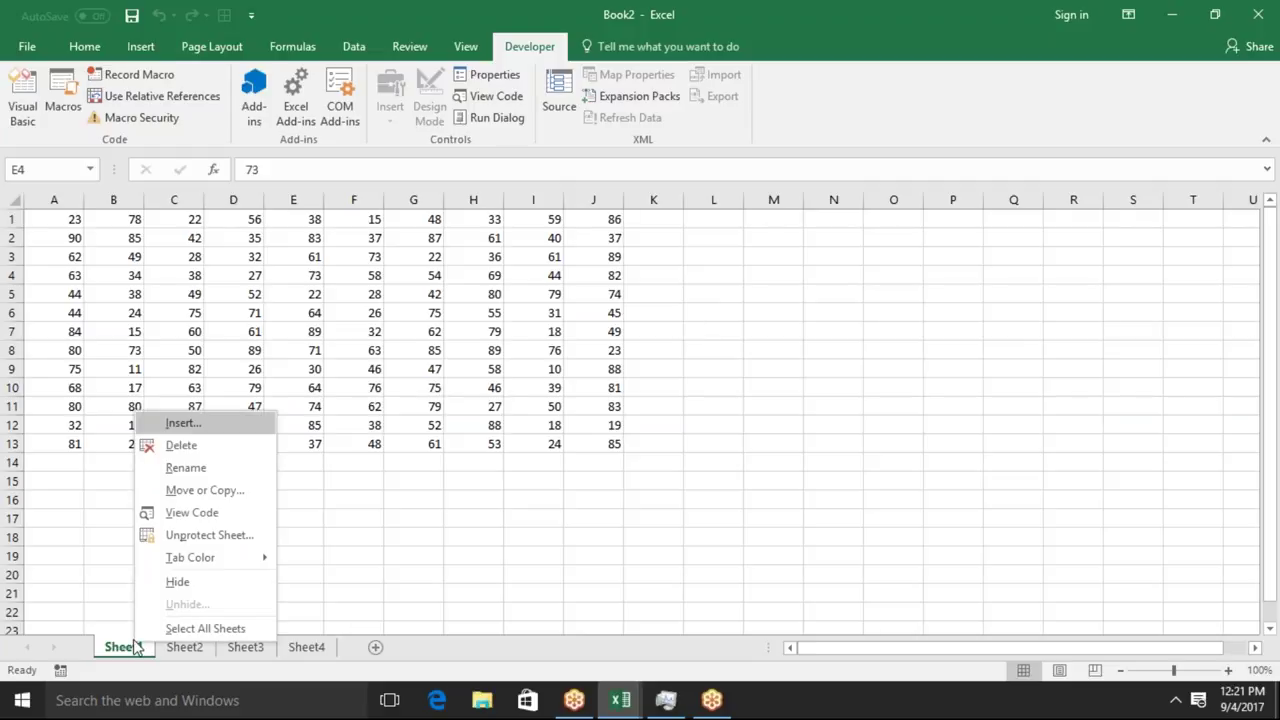
left_click(185, 537)
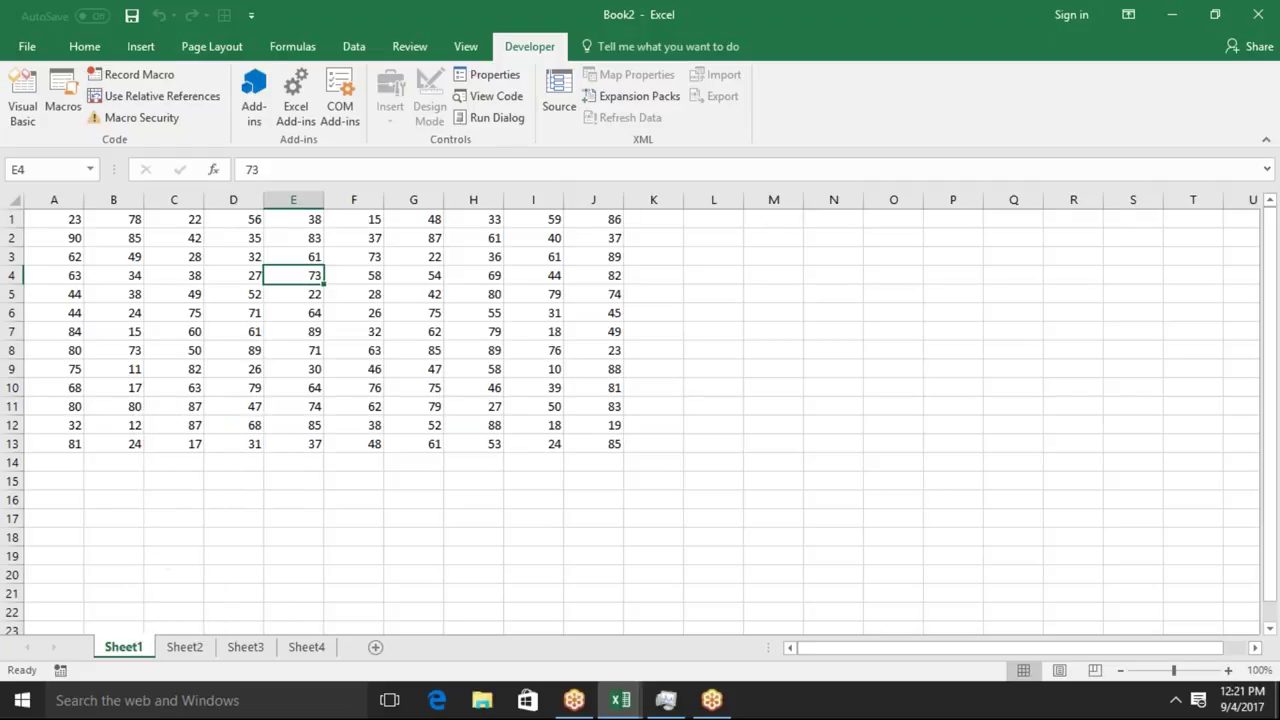
right_click(131, 651)
left_click(172, 553)
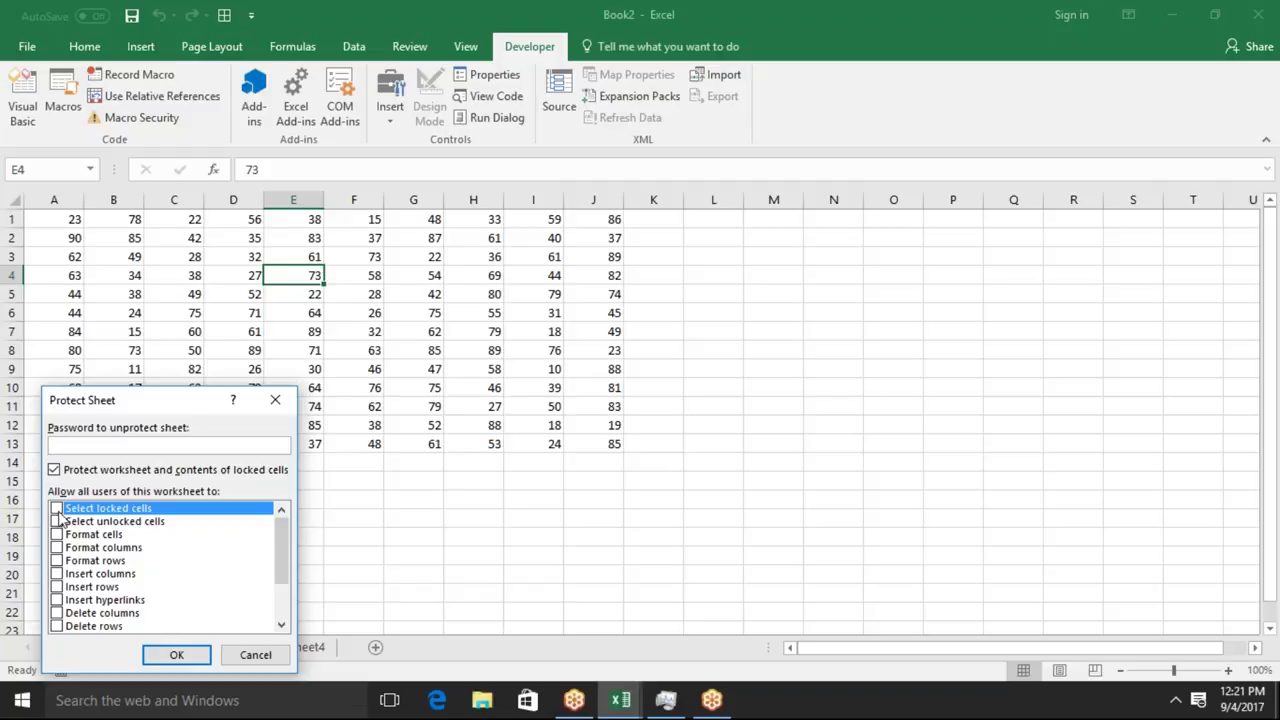
key("Escape")
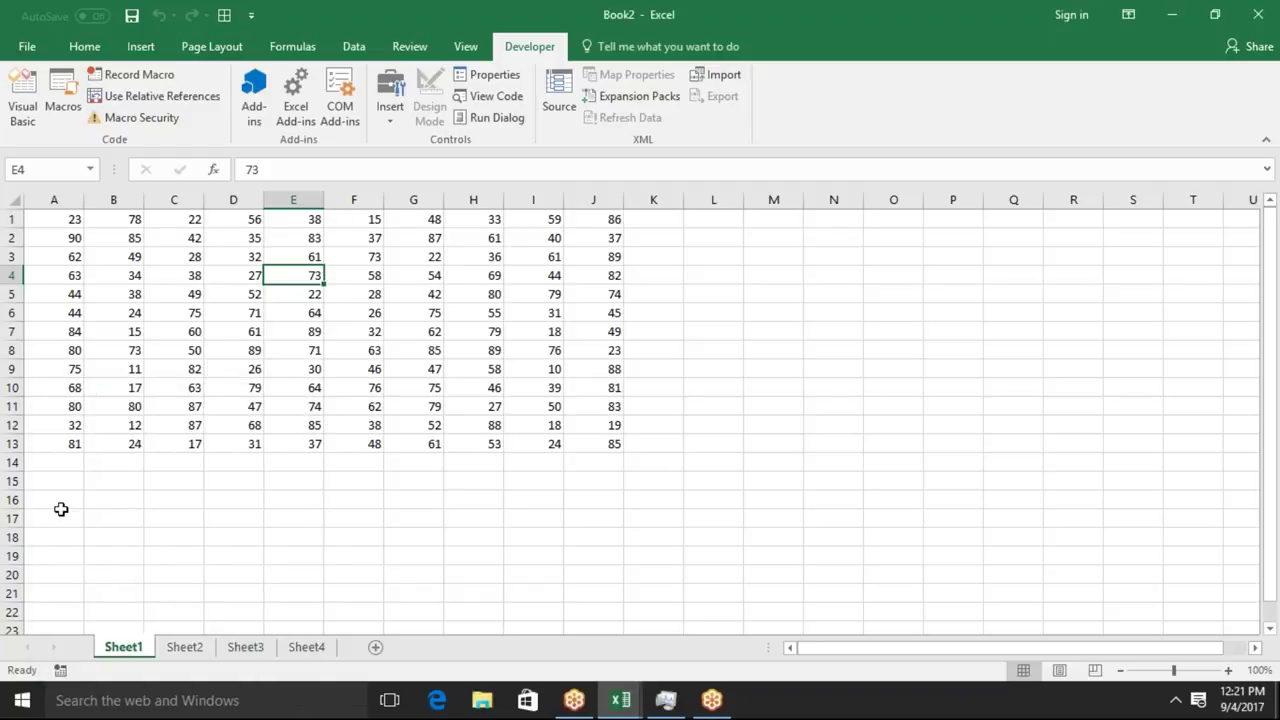
Give Sheet2's block E4:I15 a yellow fill, then return to Sheet1.
left_click(189, 650)
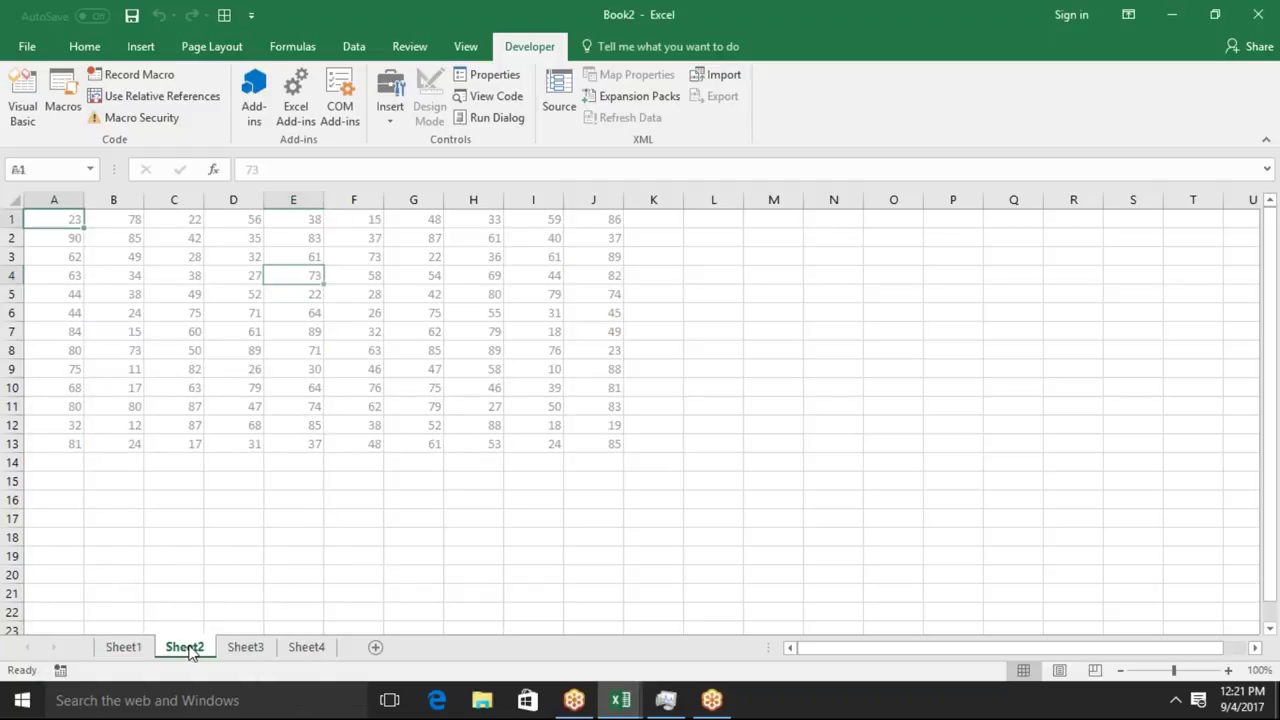
left_click_drag(269, 281, 530, 486)
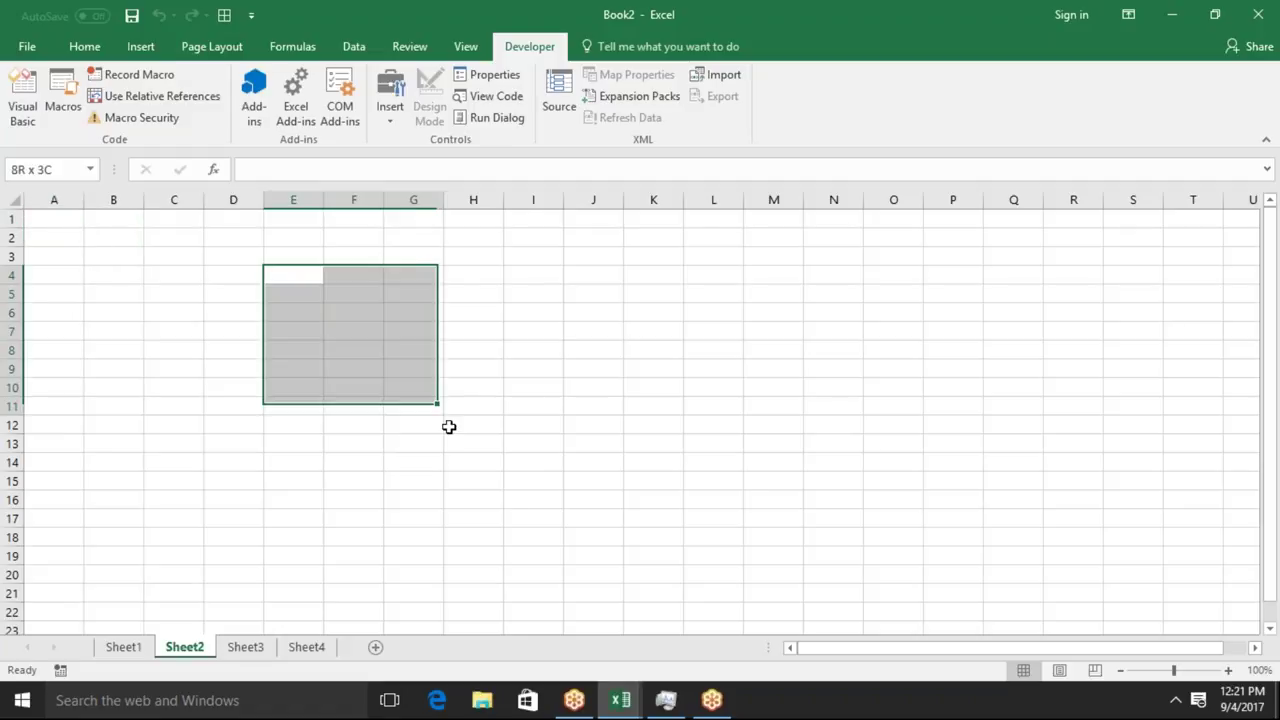
left_click(85, 46)
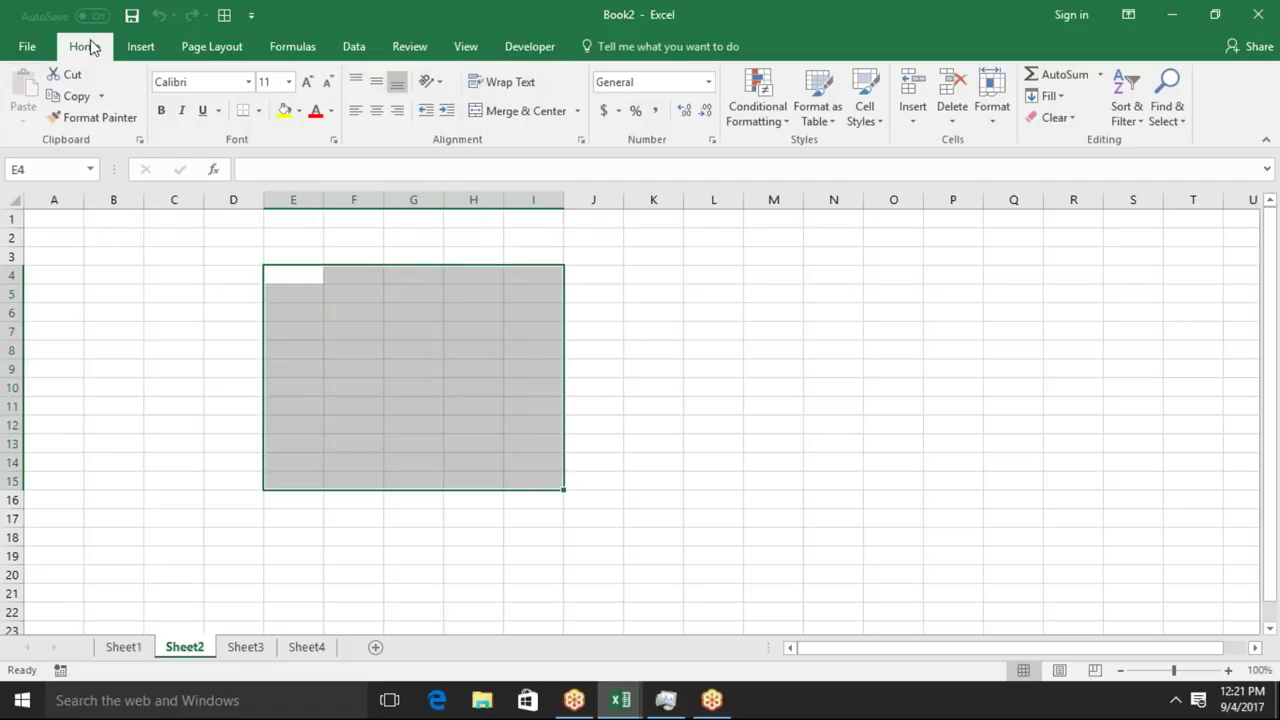
left_click(284, 112)
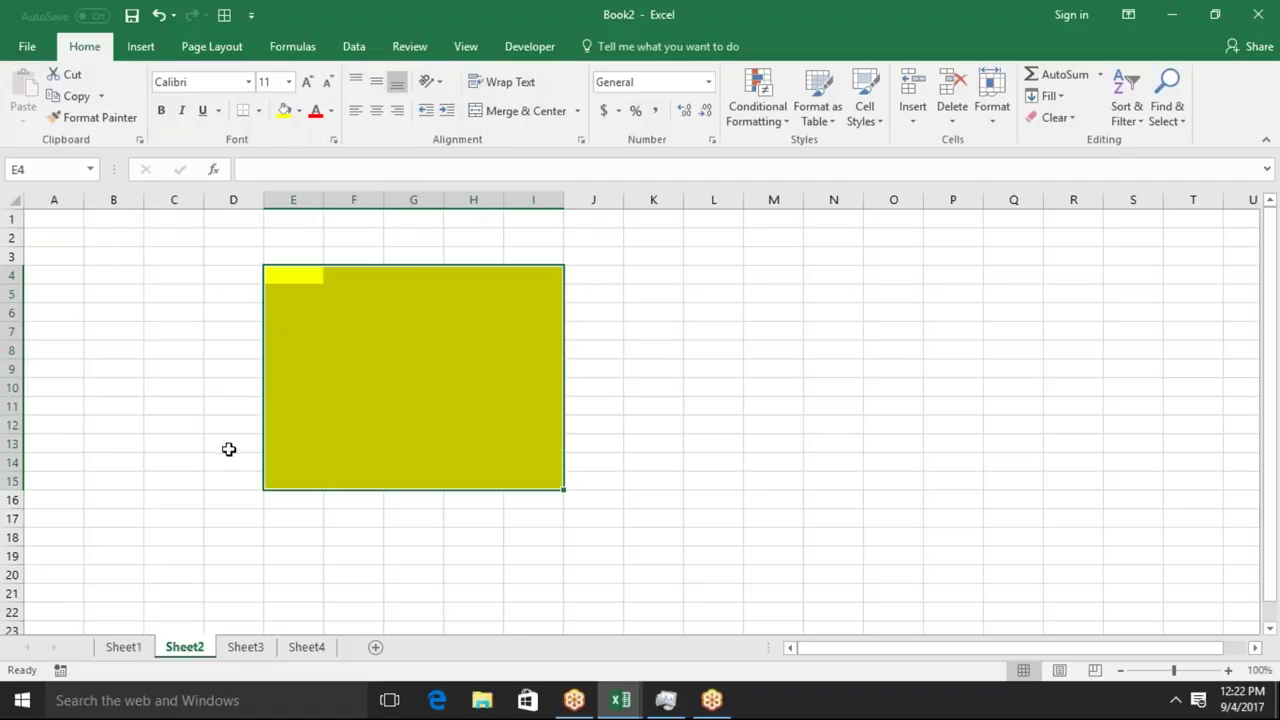
left_click(124, 647)
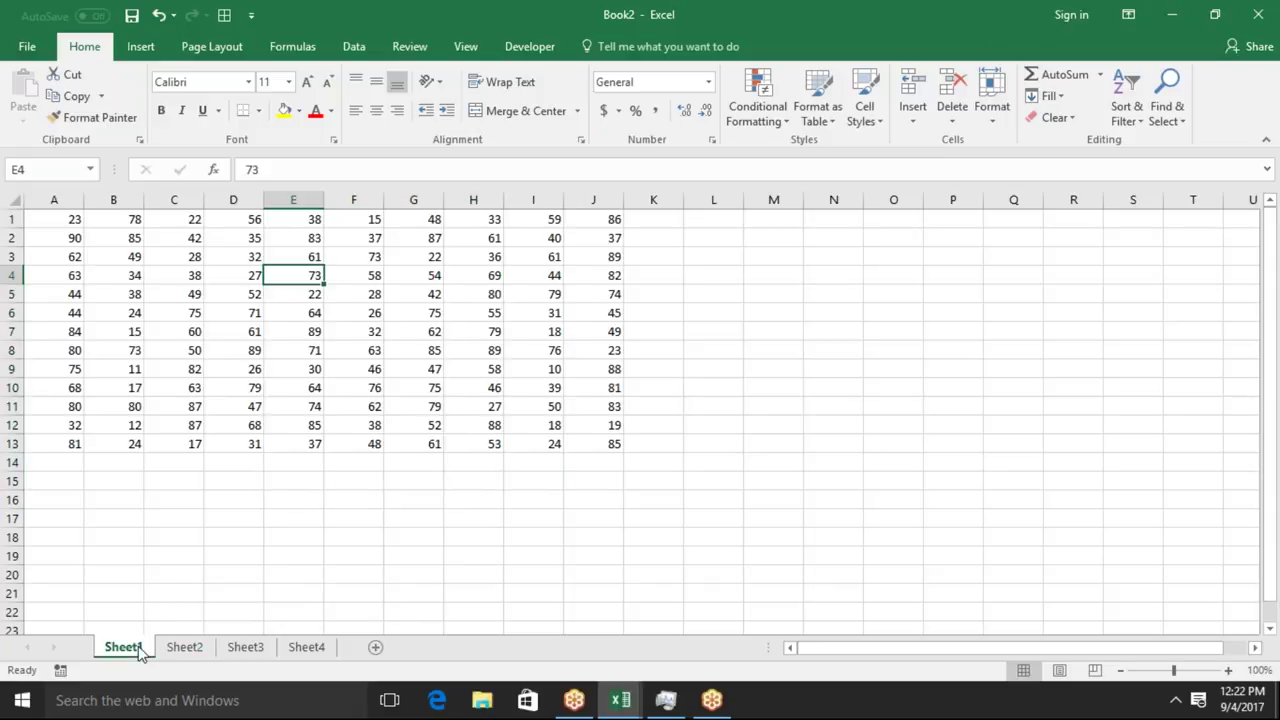
Protect Sheet1 again with Select locked cells and Select unlocked cells both disallowed.
right_click(141, 651)
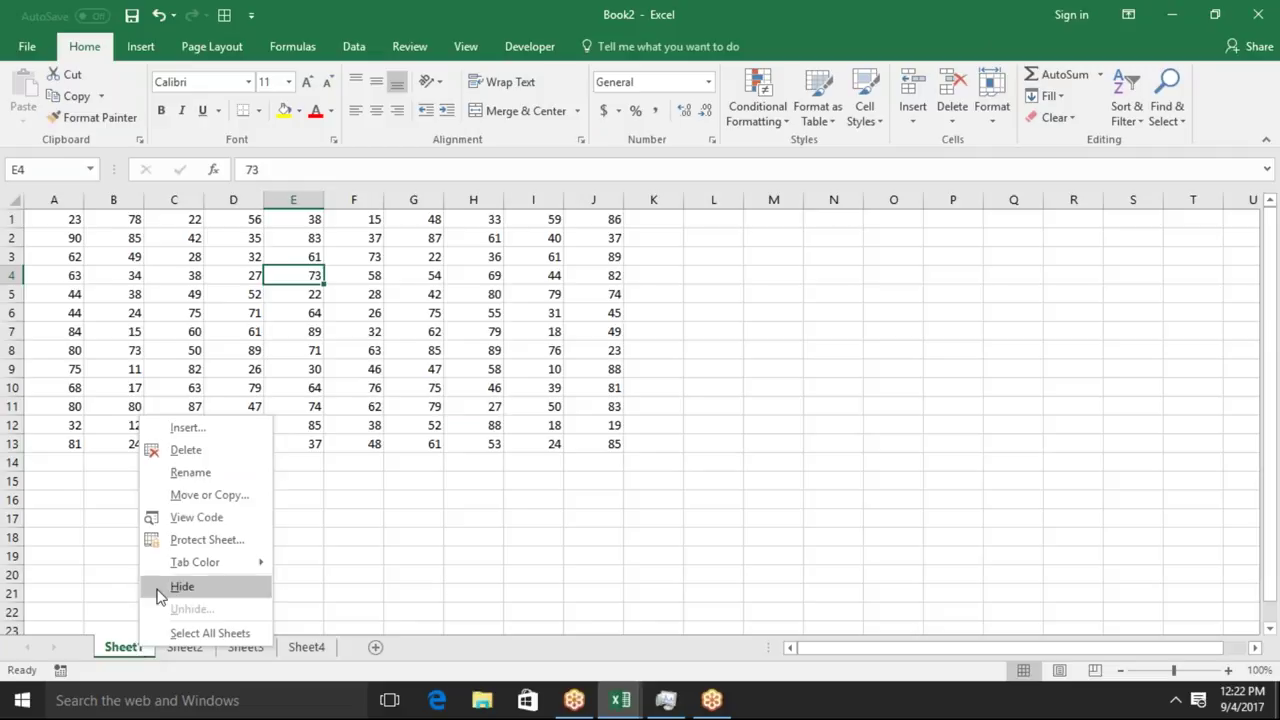
left_click(206, 540)
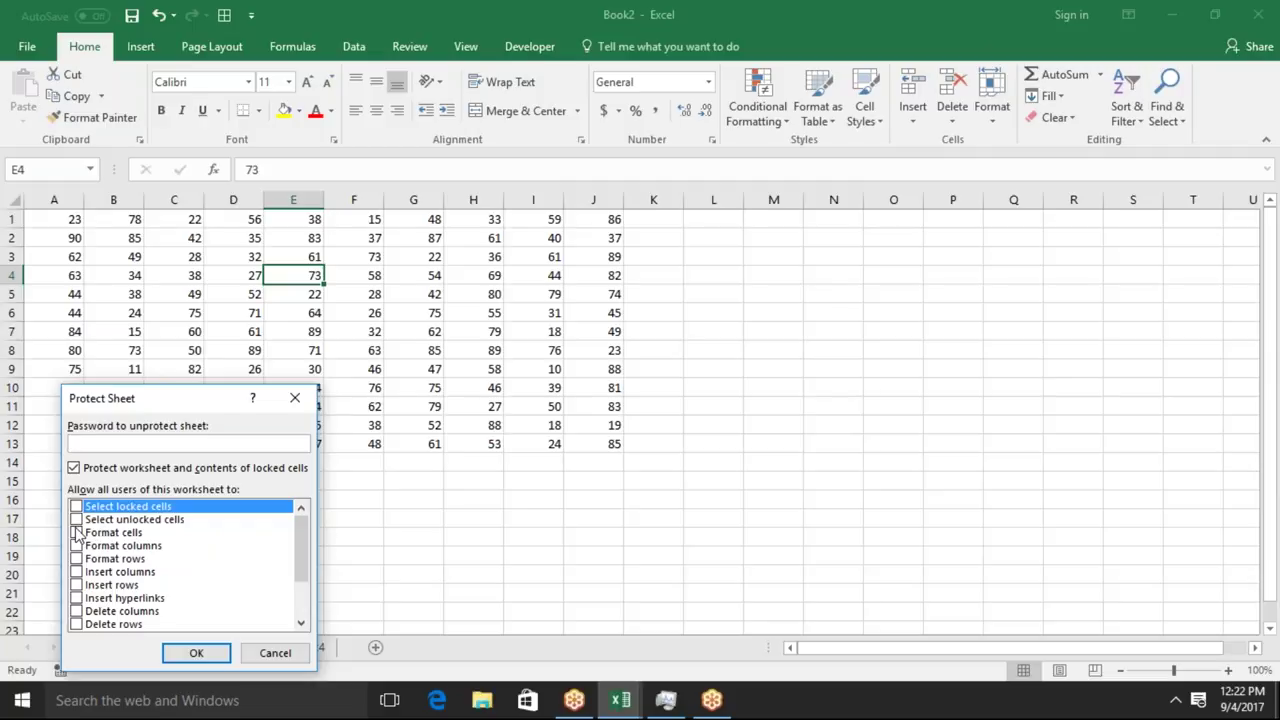
left_click(76, 507)
left_click(76, 520)
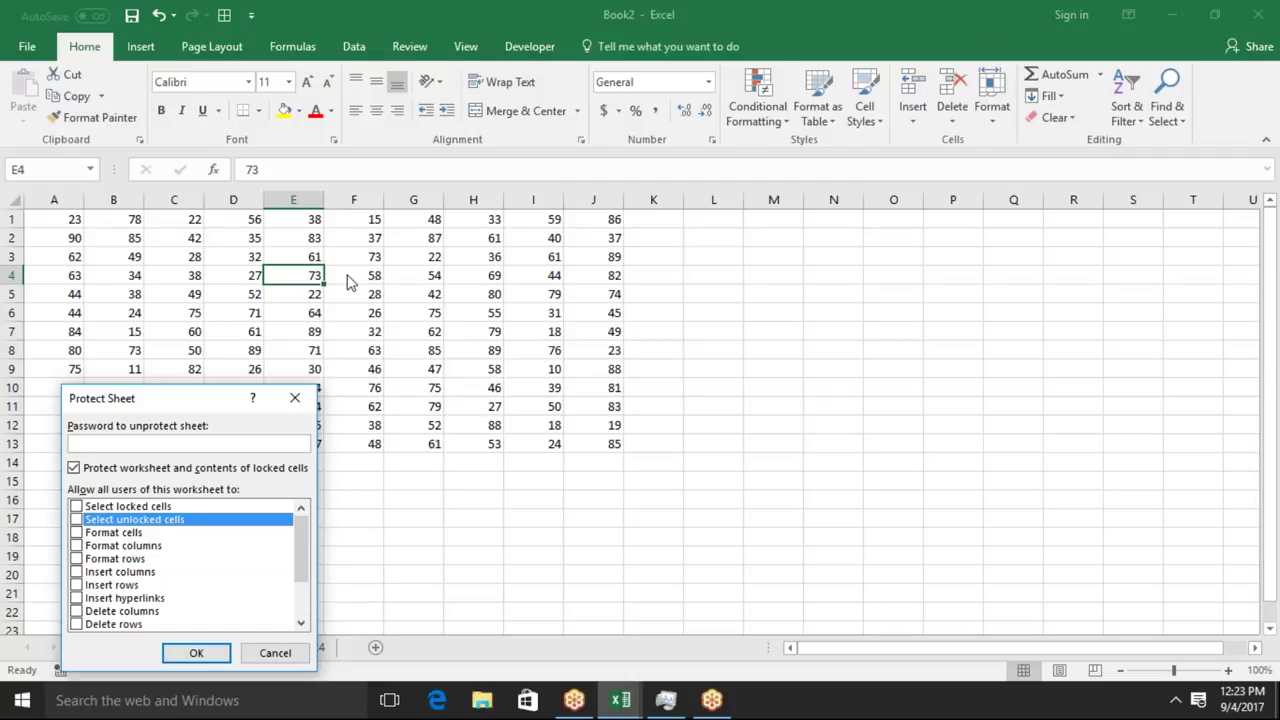
left_click(197, 653)
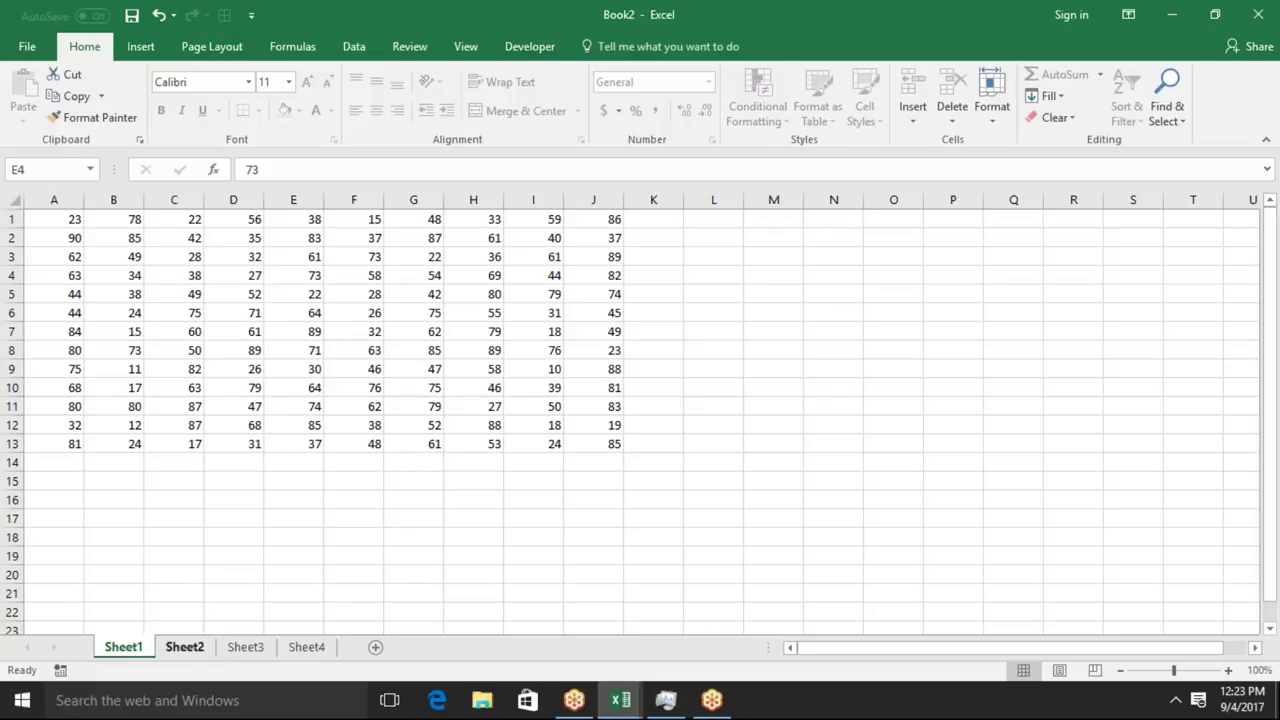
Switch to Sheet2 and click F13 and D4 to view the yellow-filled block E4:I15.
left_click(184, 647)
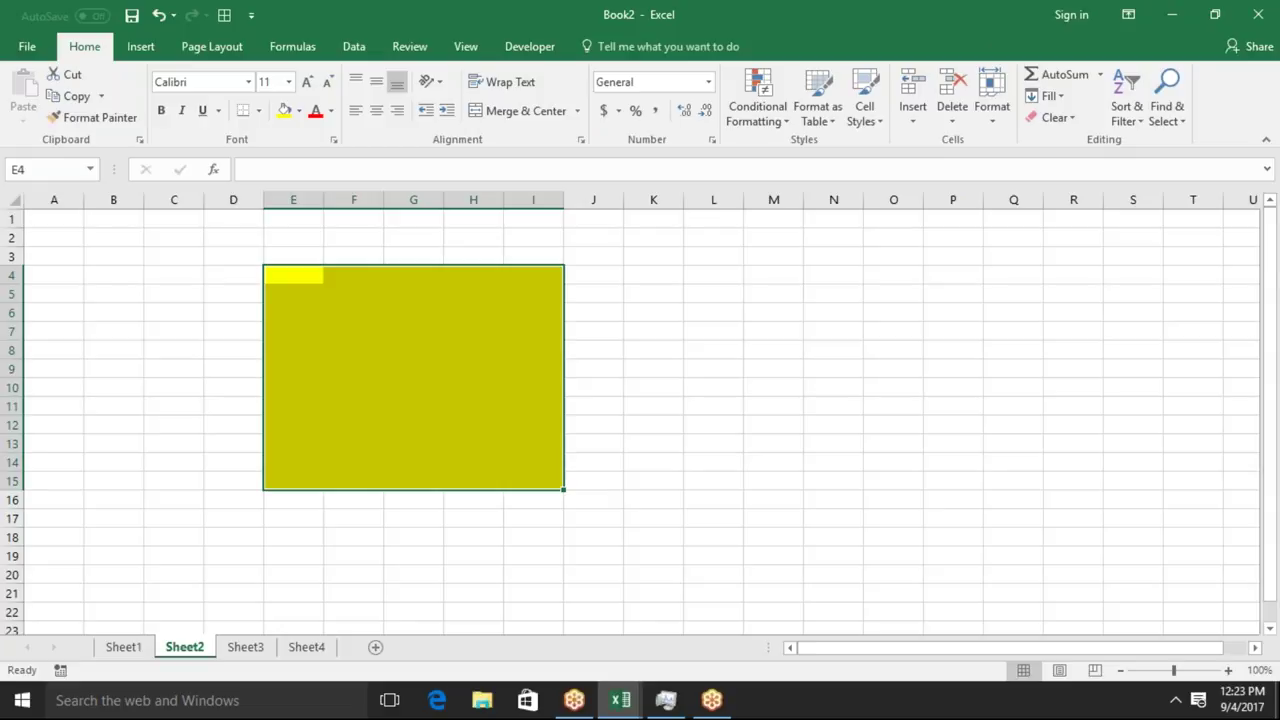
left_click(326, 447)
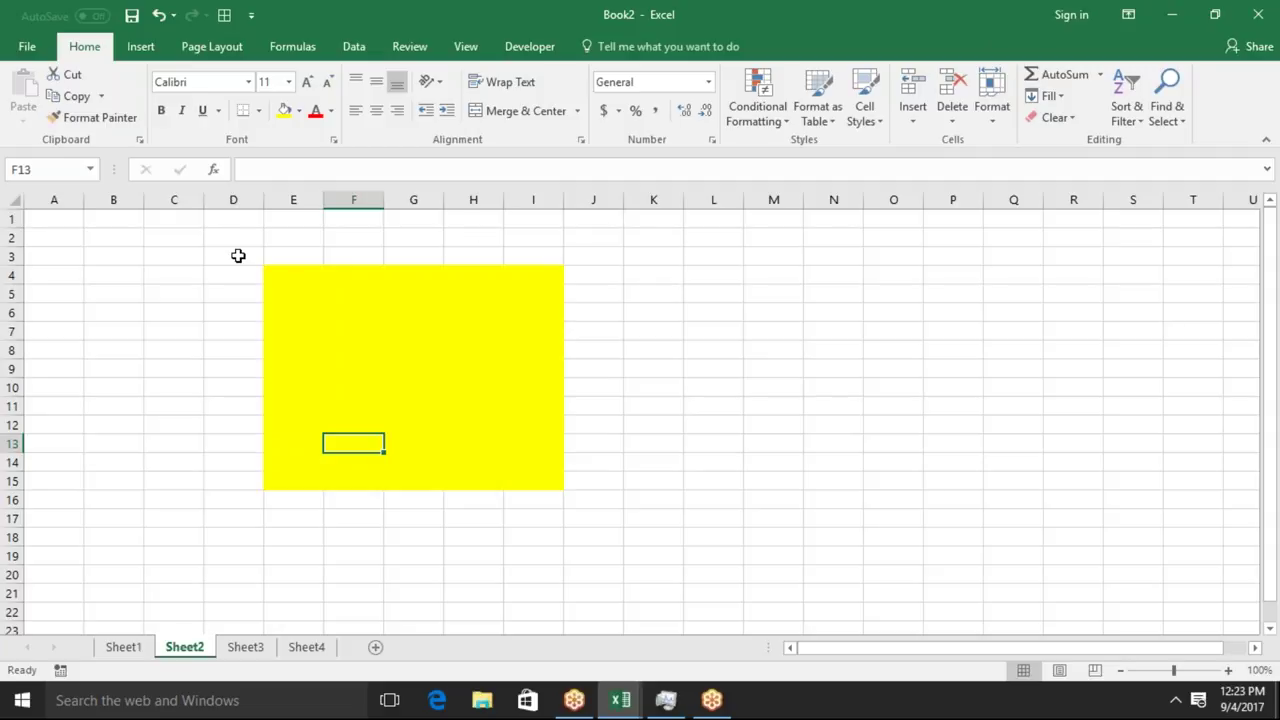
left_click(208, 277)
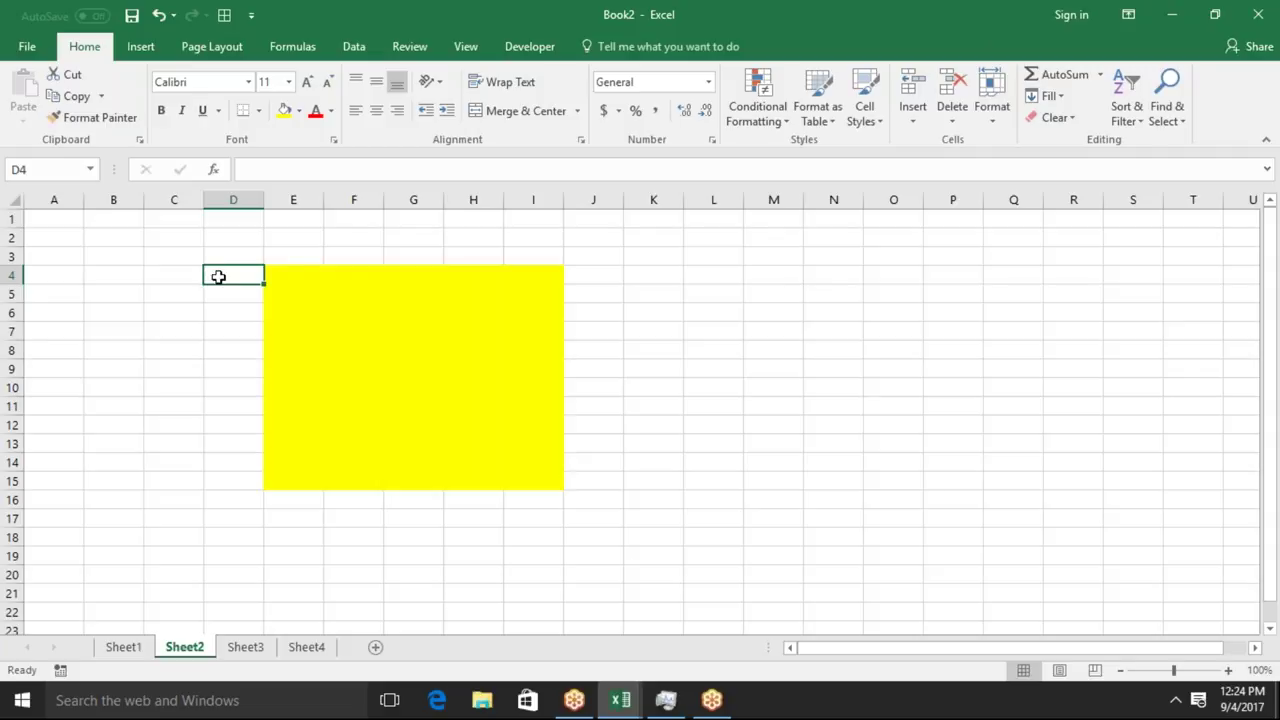
right_click(175, 652)
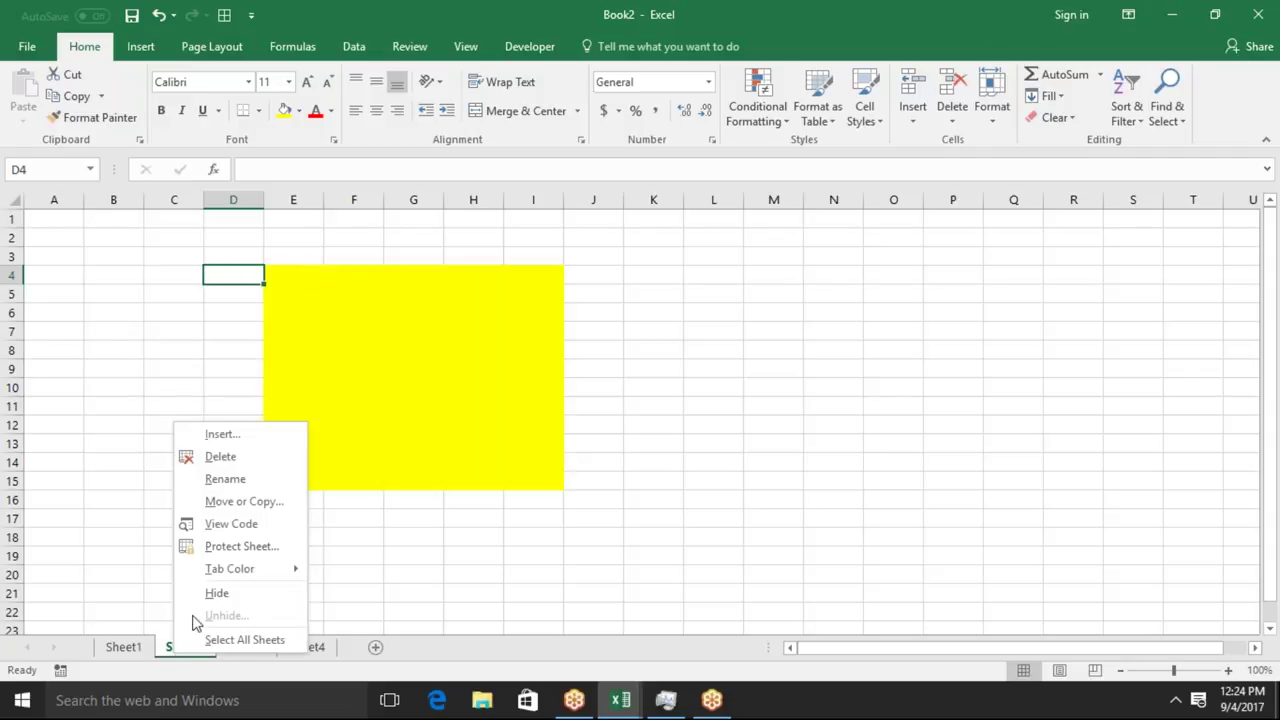
left_click(232, 546)
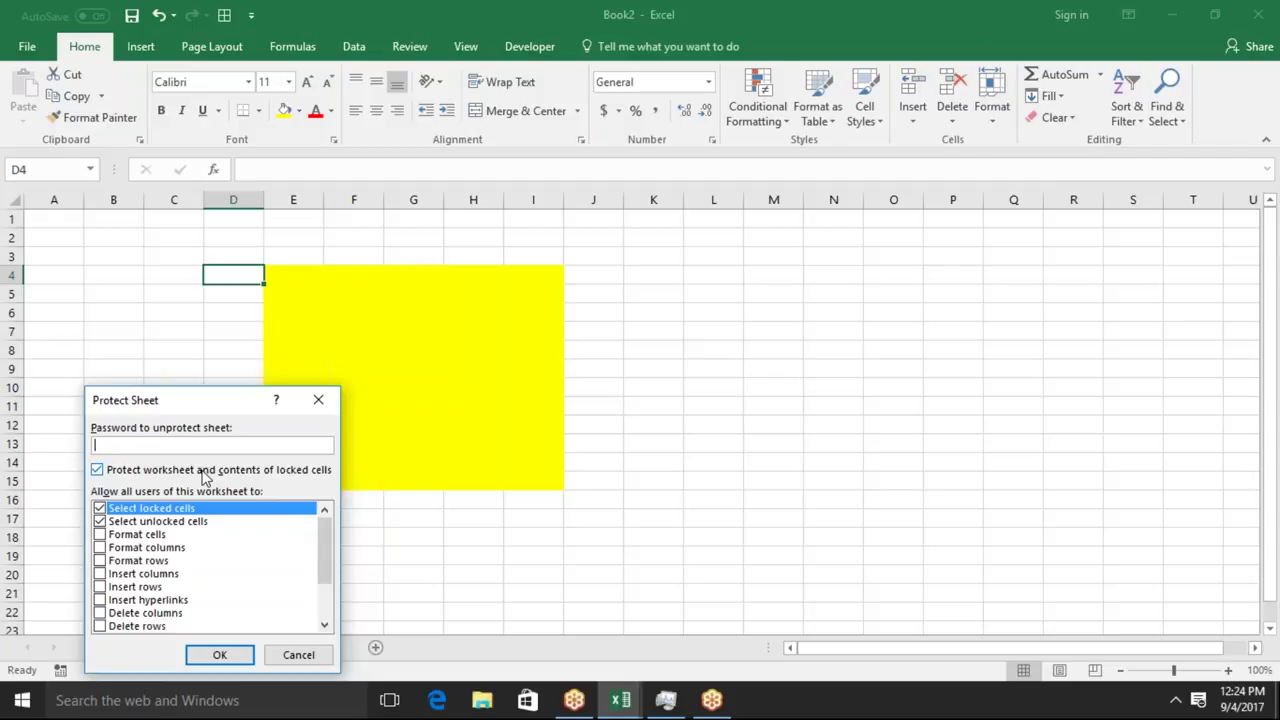
key("Return")
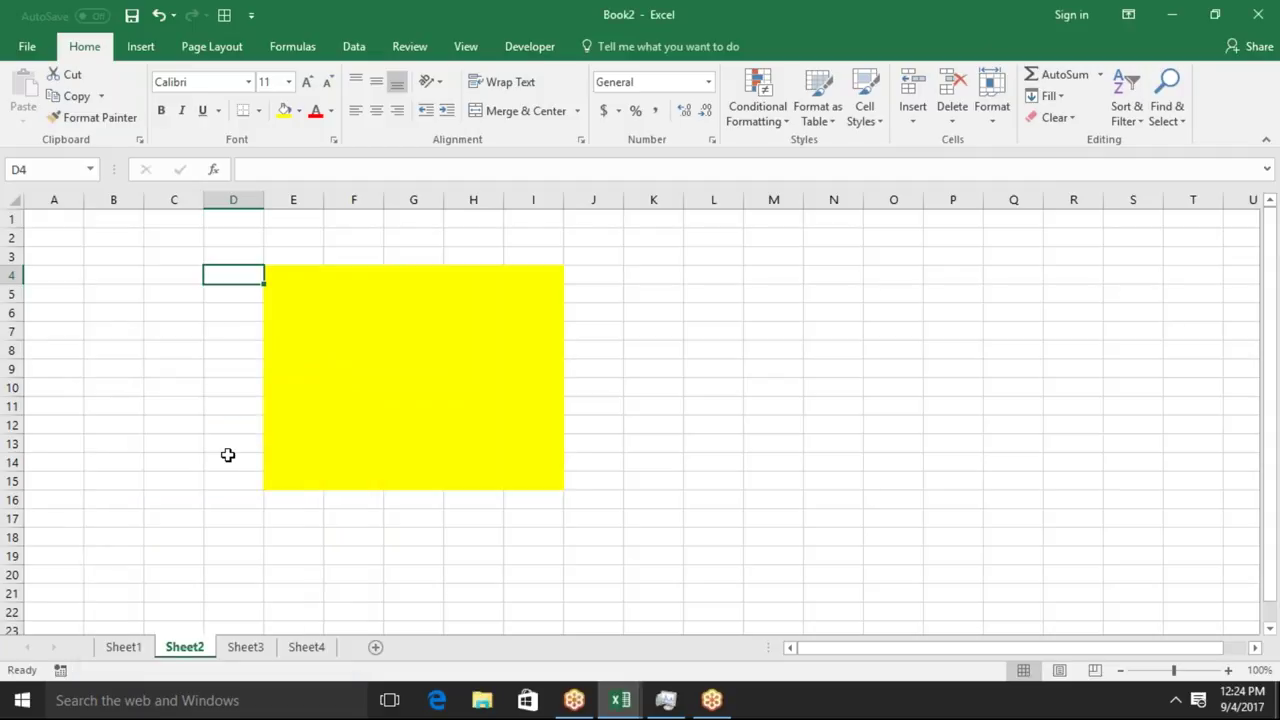
right_click(118, 269)
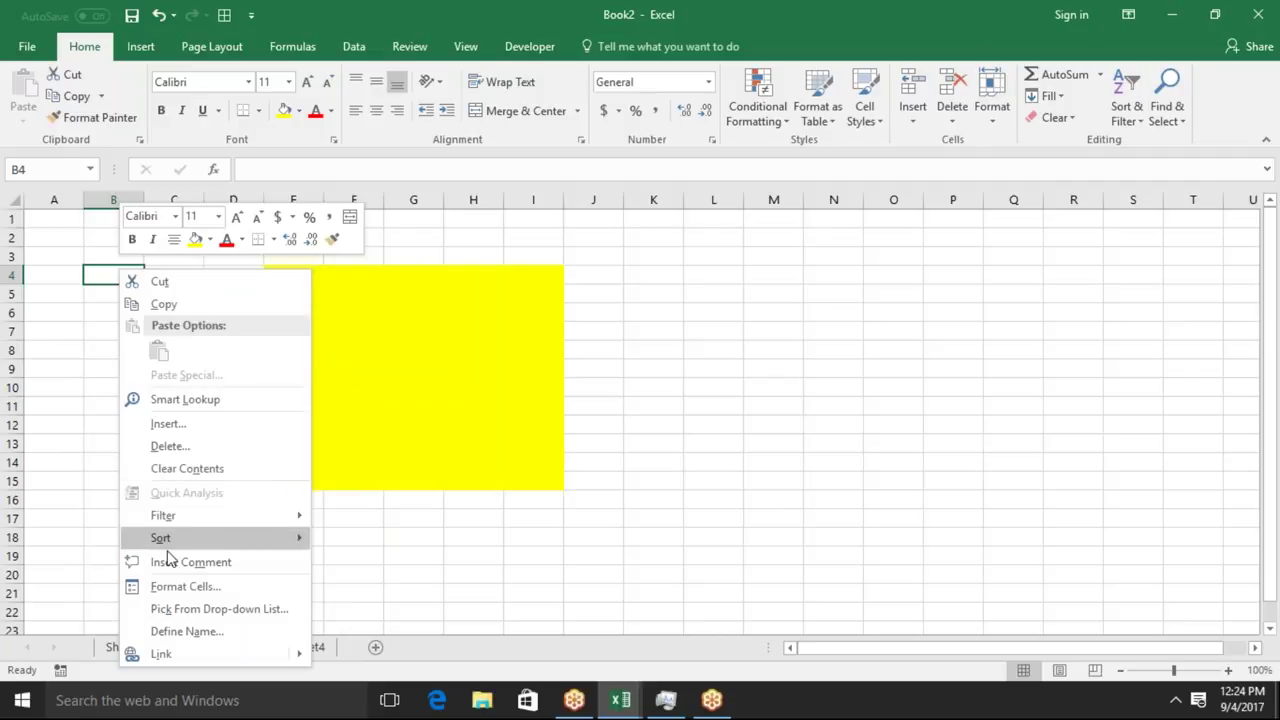
left_click(172, 590)
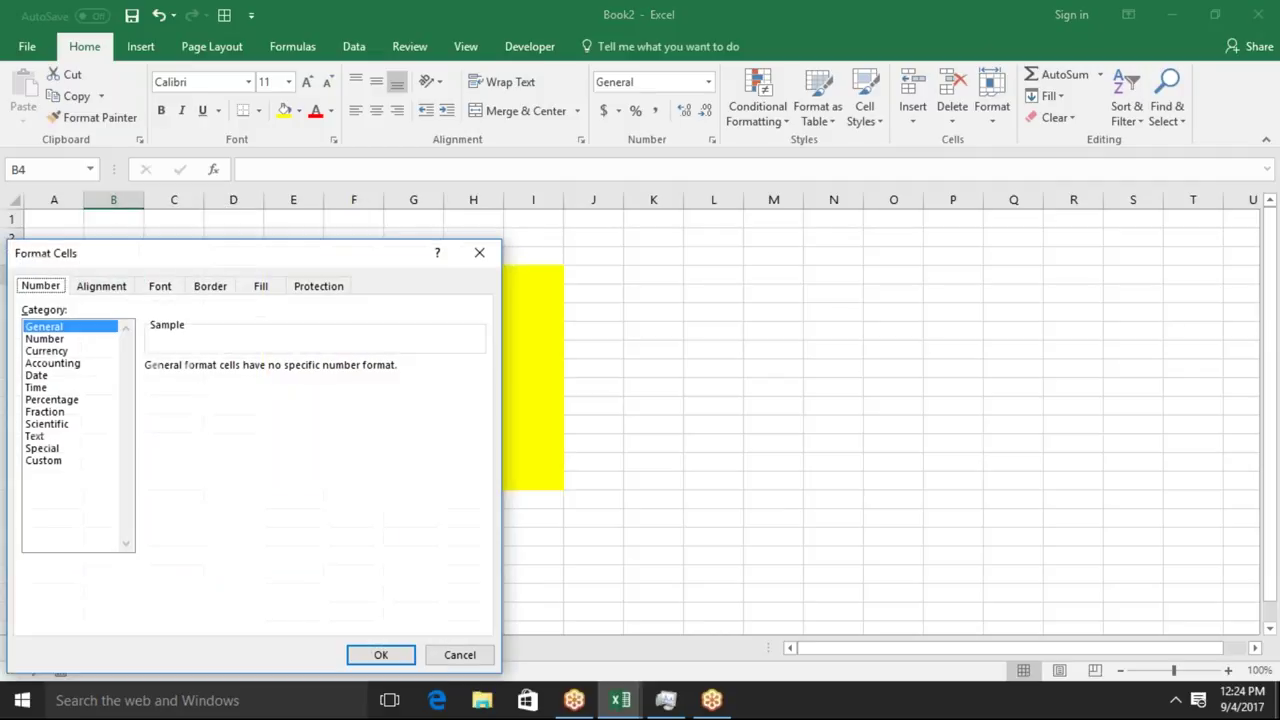
left_click_drag(193, 258, 448, 178)
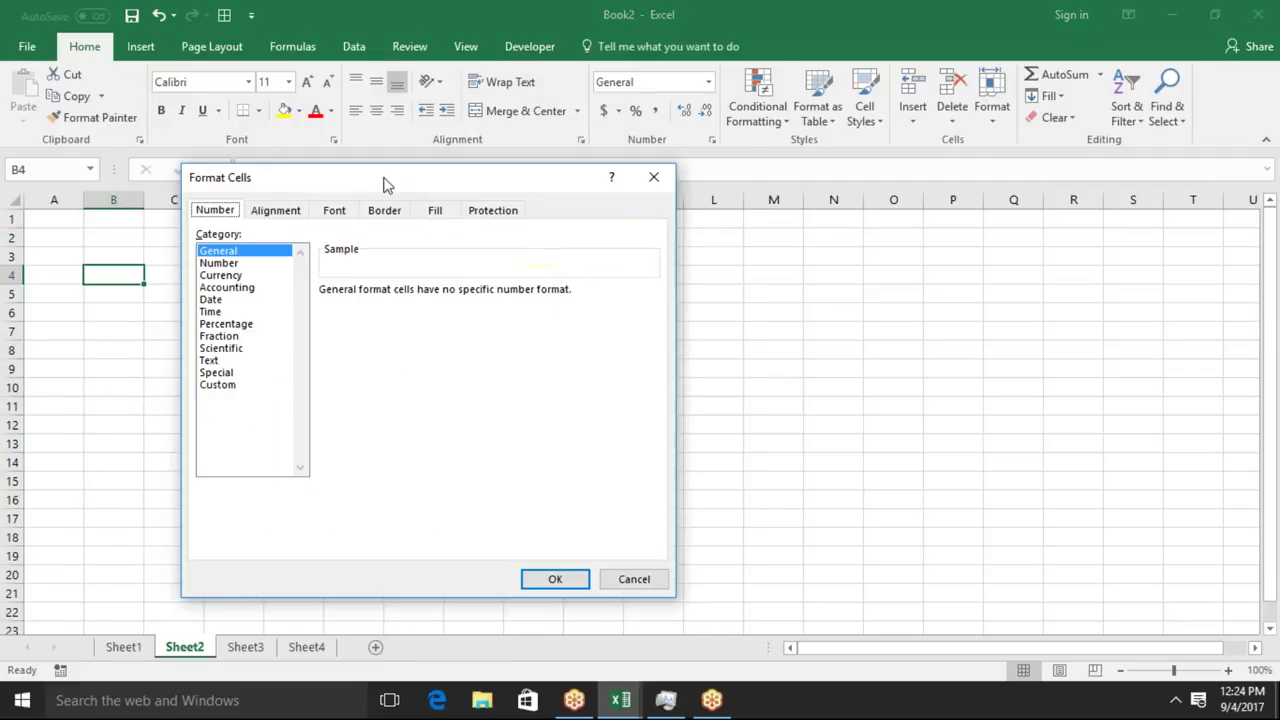
left_click(580, 195)
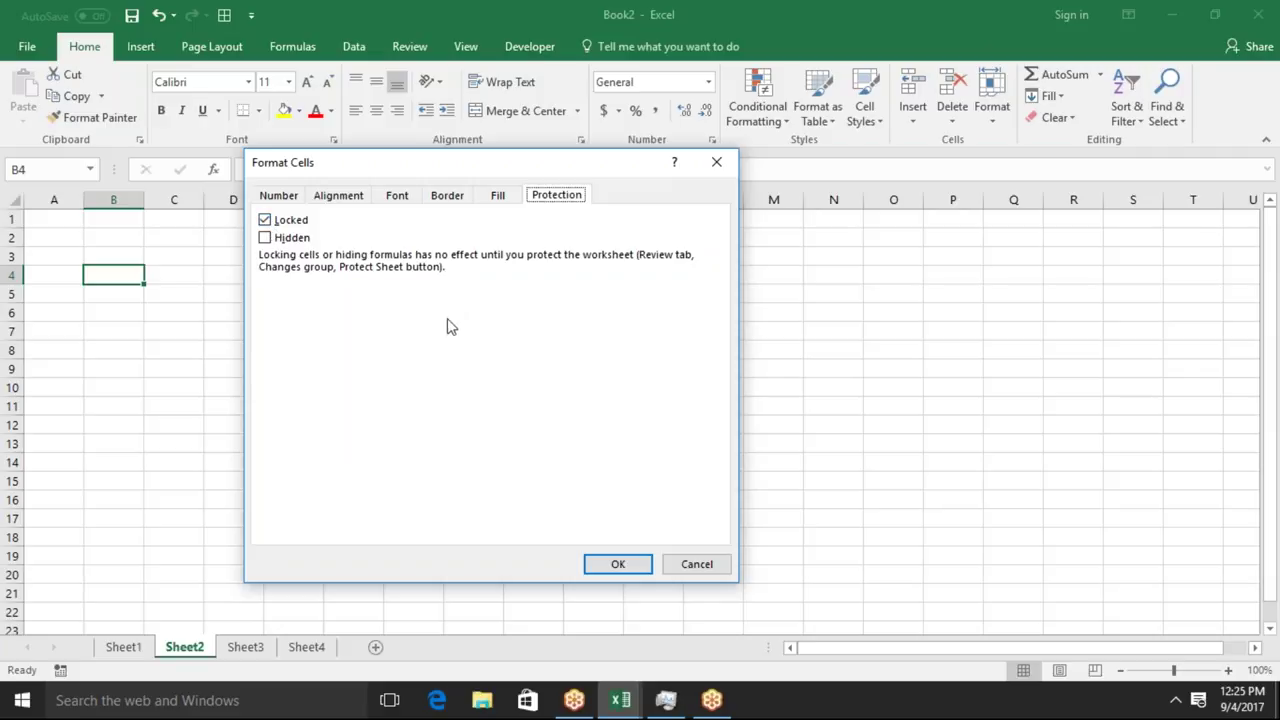
left_click(697, 563)
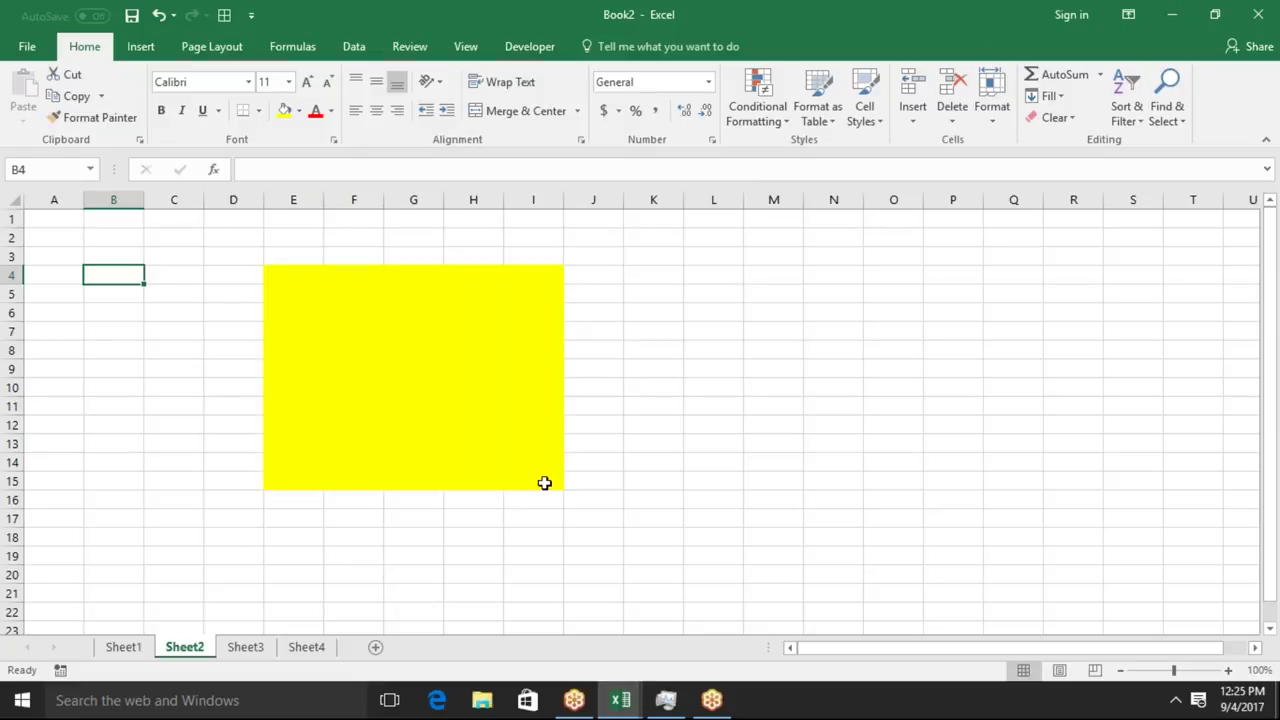
Select E4:I15 and clear its Locked option in the Format Cells Protection settings.
left_click(280, 273)
left_click_drag(280, 273, 545, 485)
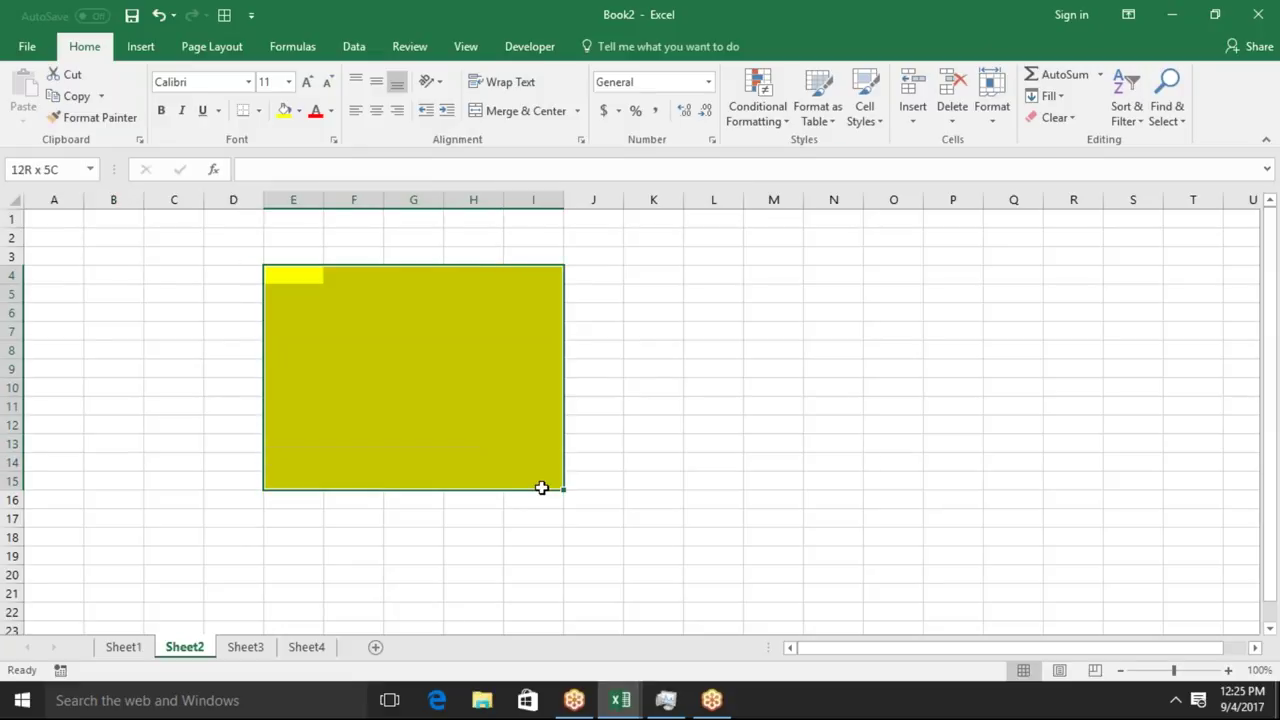
right_click(492, 434)
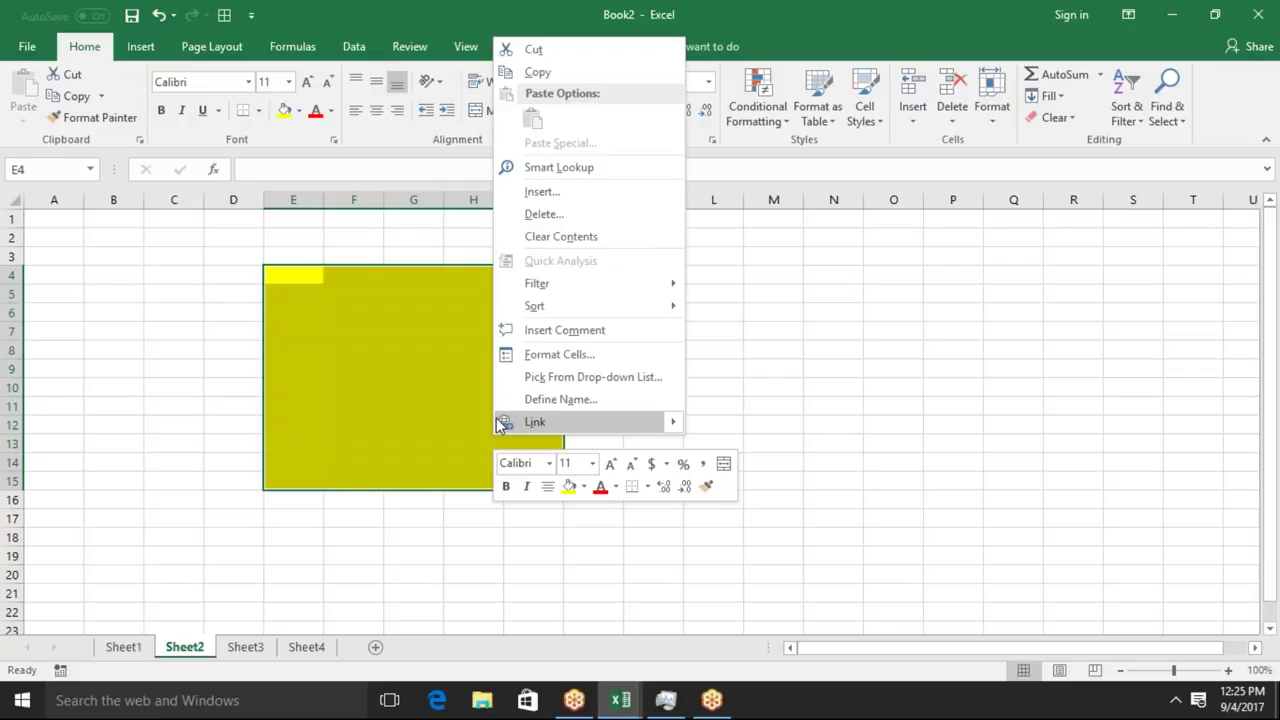
left_click(533, 356)
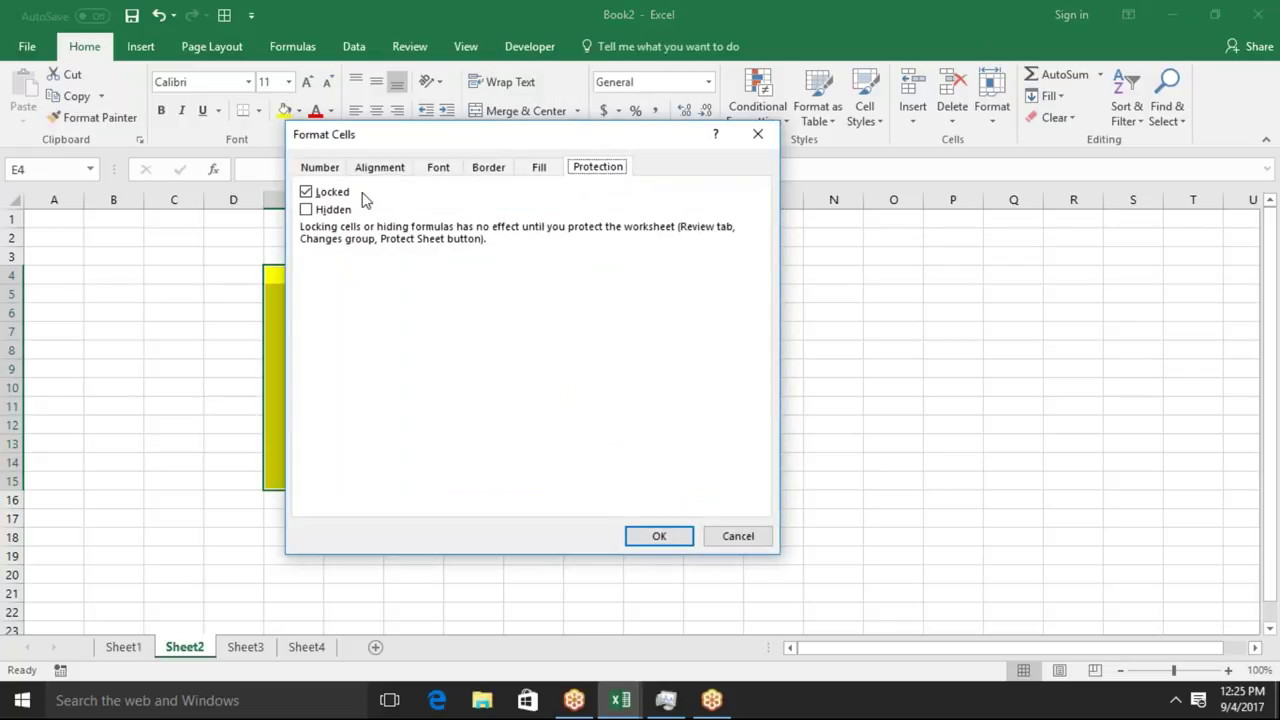
left_click(307, 192)
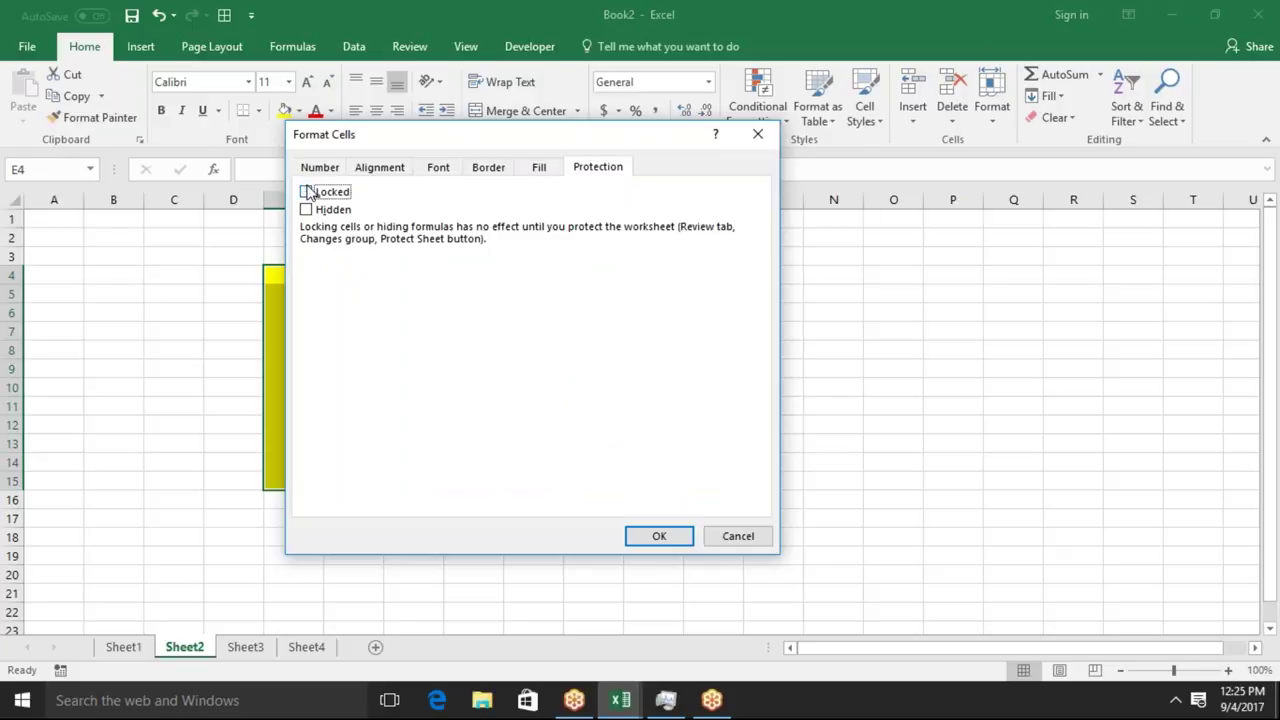
left_click(673, 540)
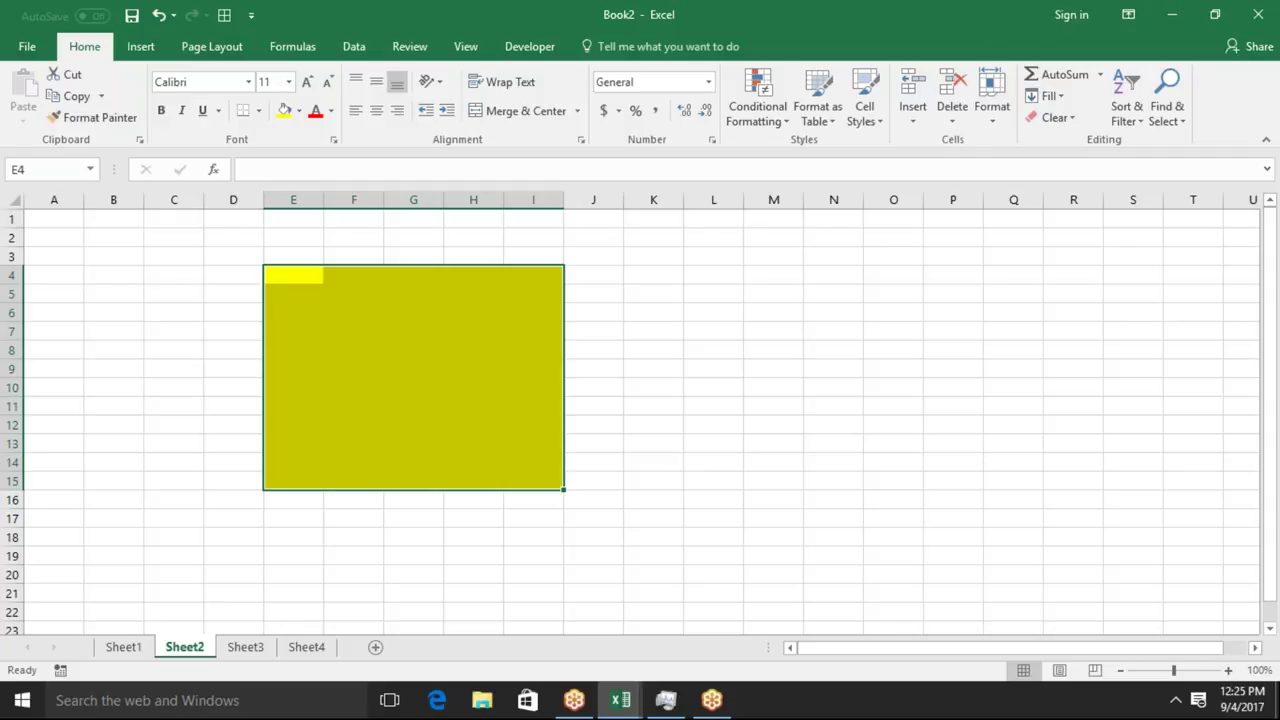
right_click(182, 656)
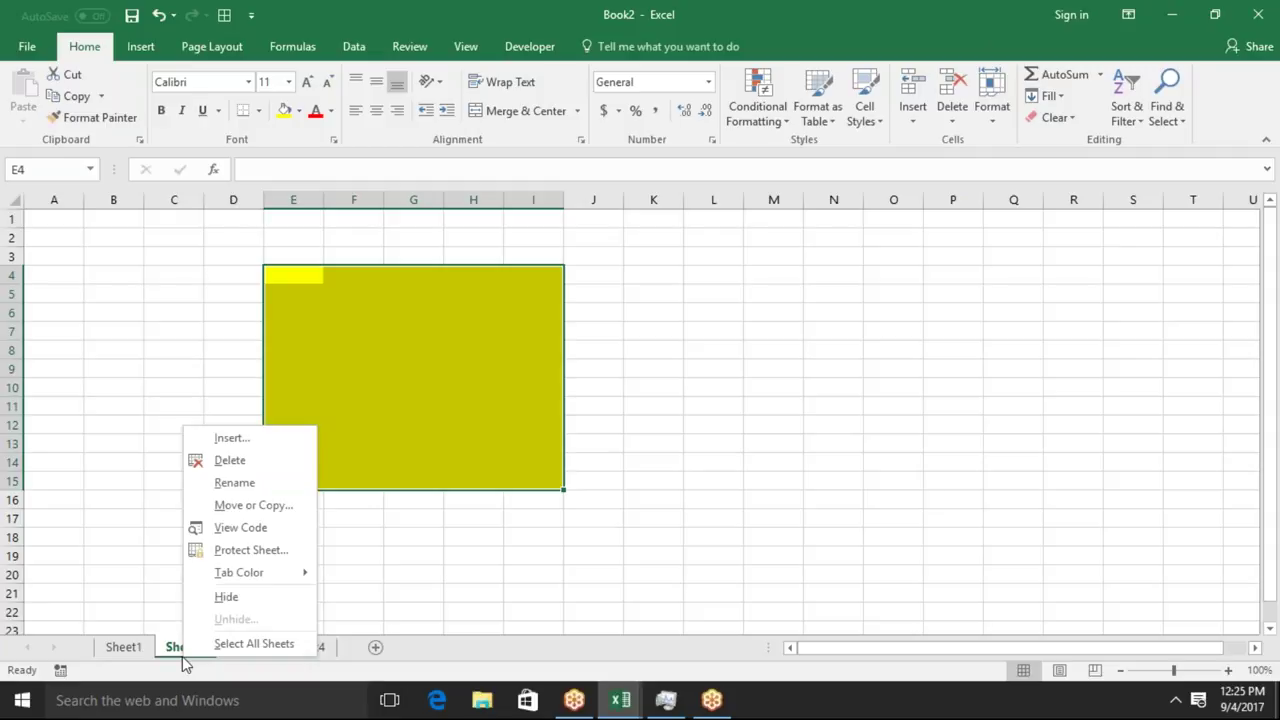
Protect Sheet2 with default permissions and enter text in unlocked cell F12.
left_click(238, 553)
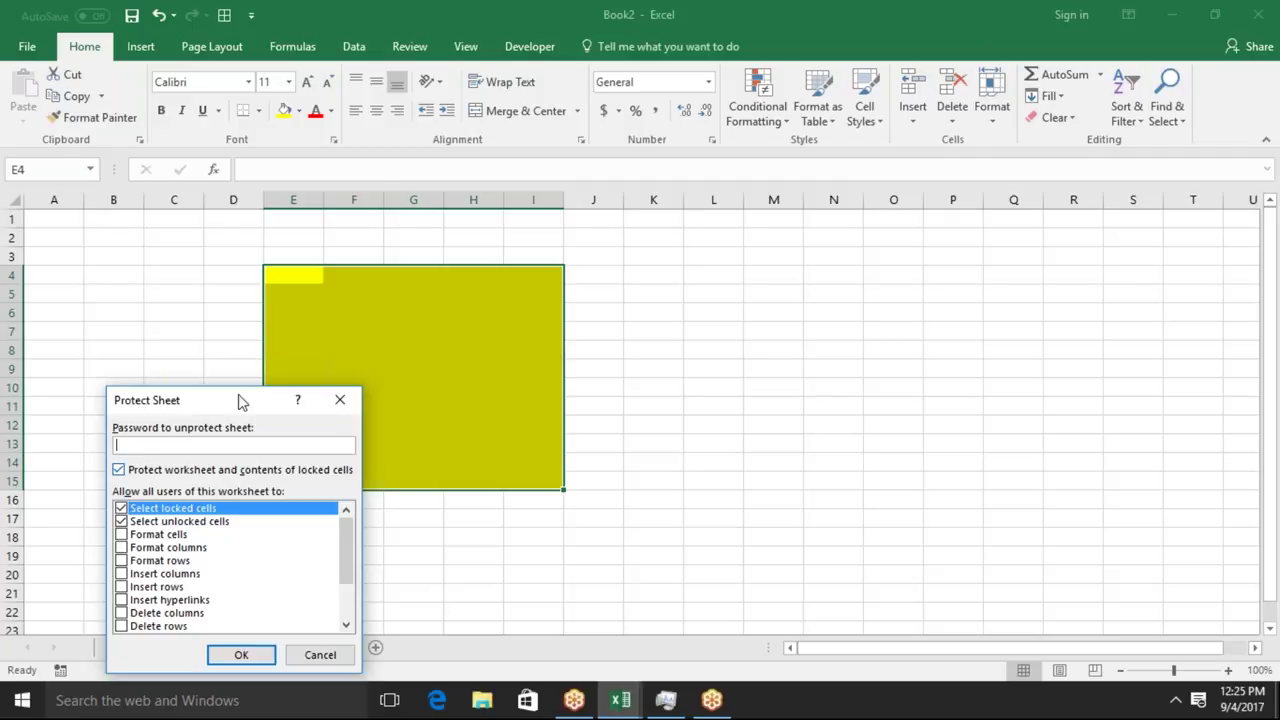
left_click(262, 655)
left_click(350, 428)
key("F2")
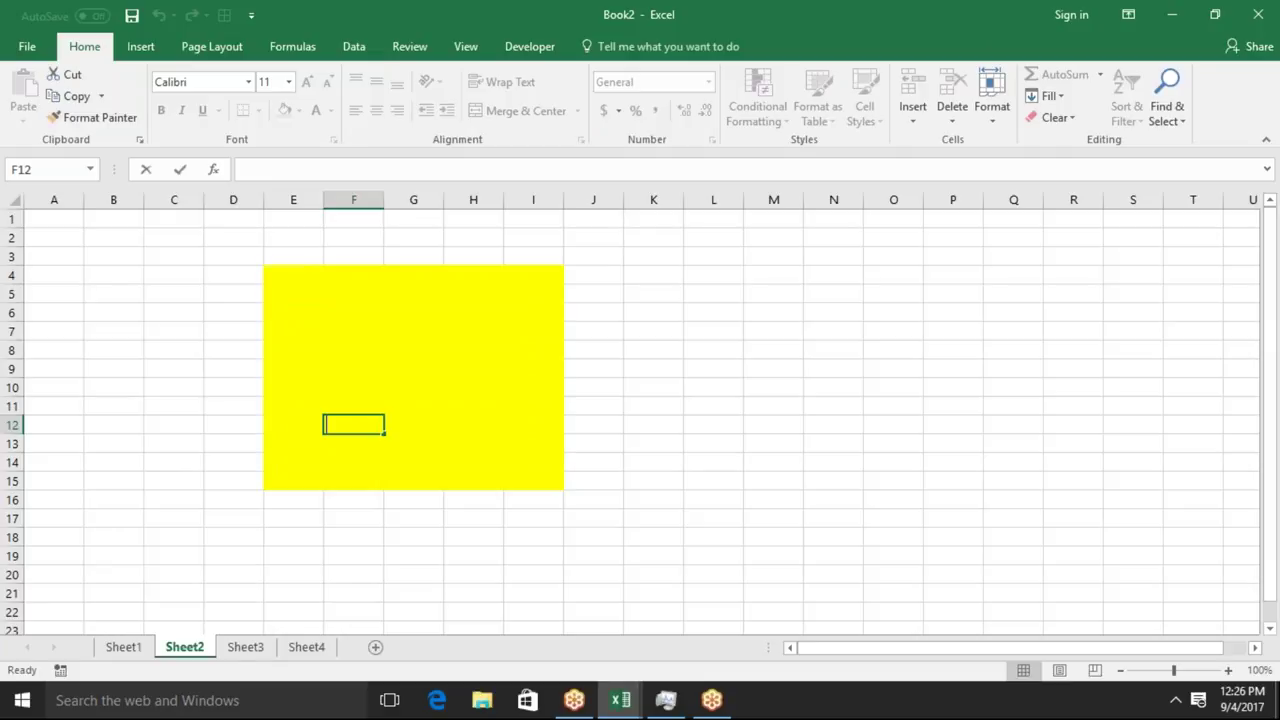
left_click(403, 505)
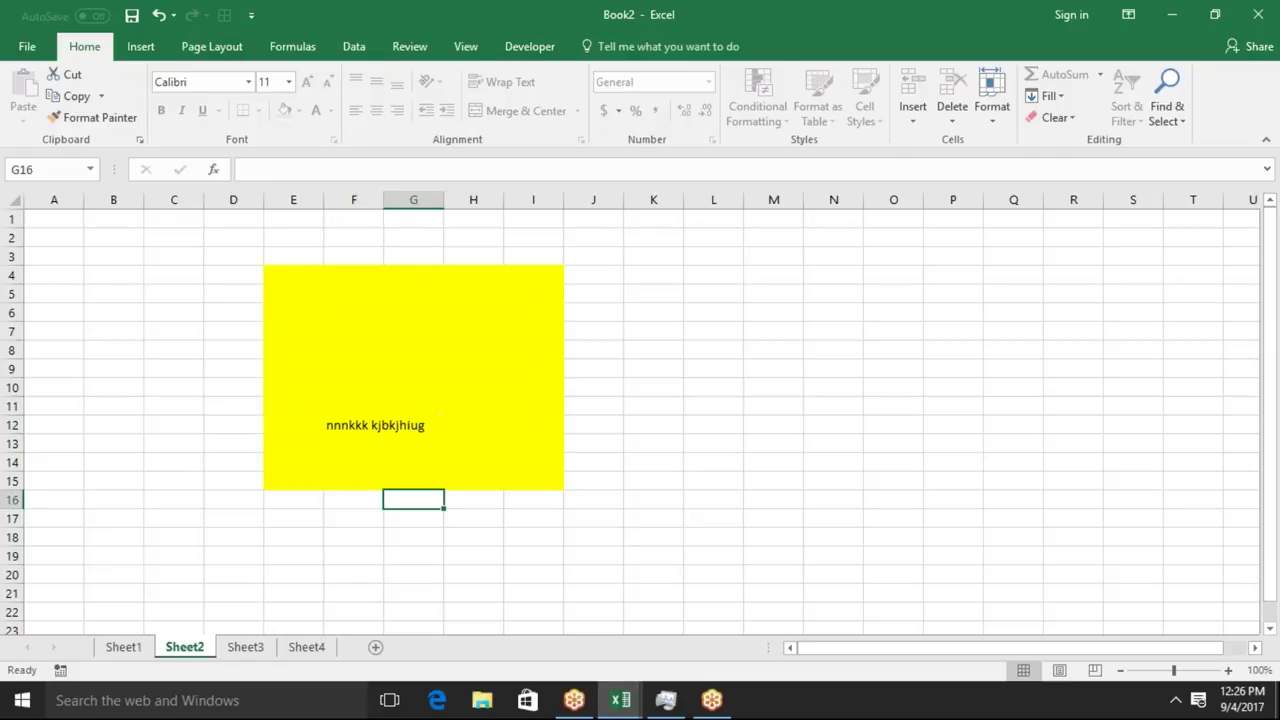
Confirm locked cell L9 refuses edits, then move to the empty Sheet3.
double_click(718, 369)
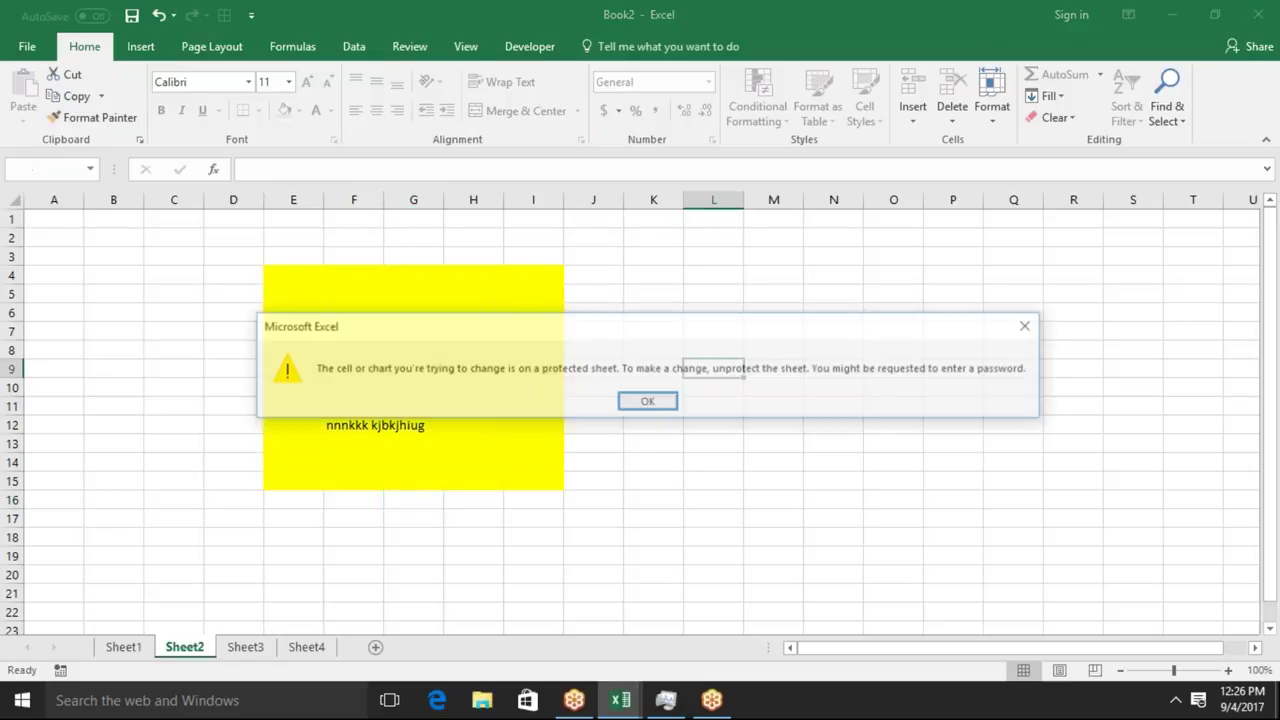
left_click(660, 402)
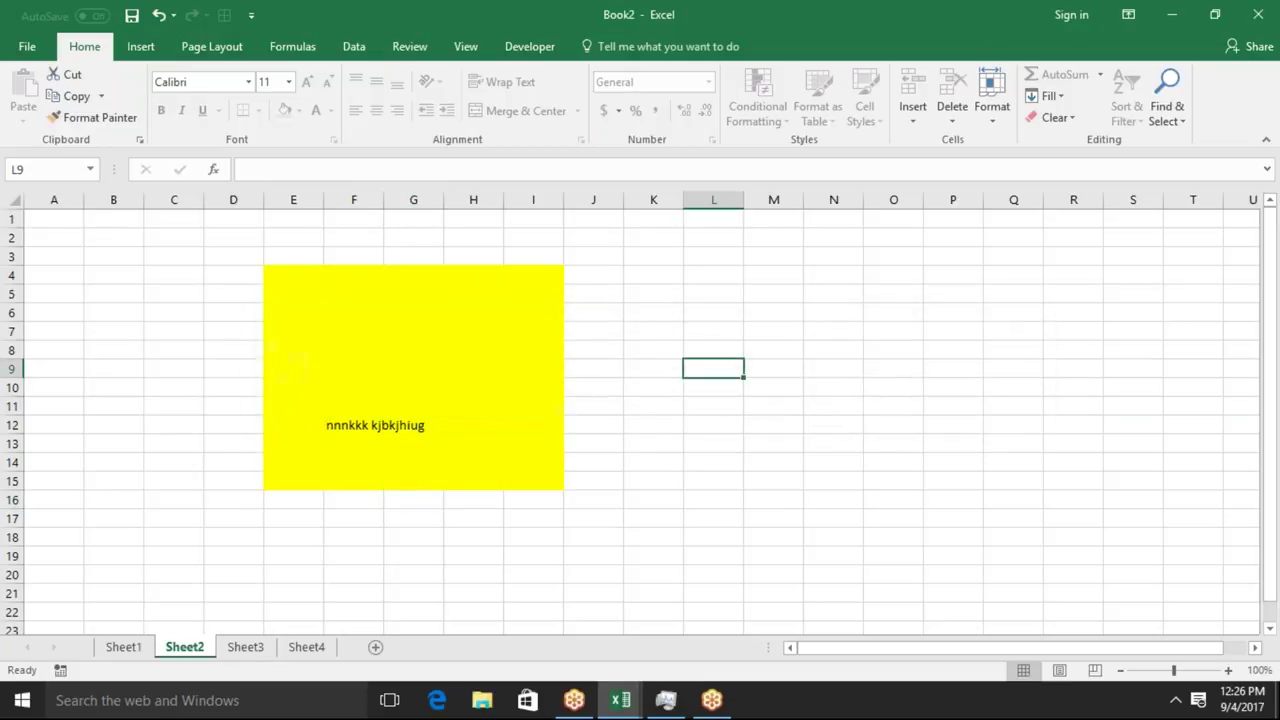
left_click(242, 648)
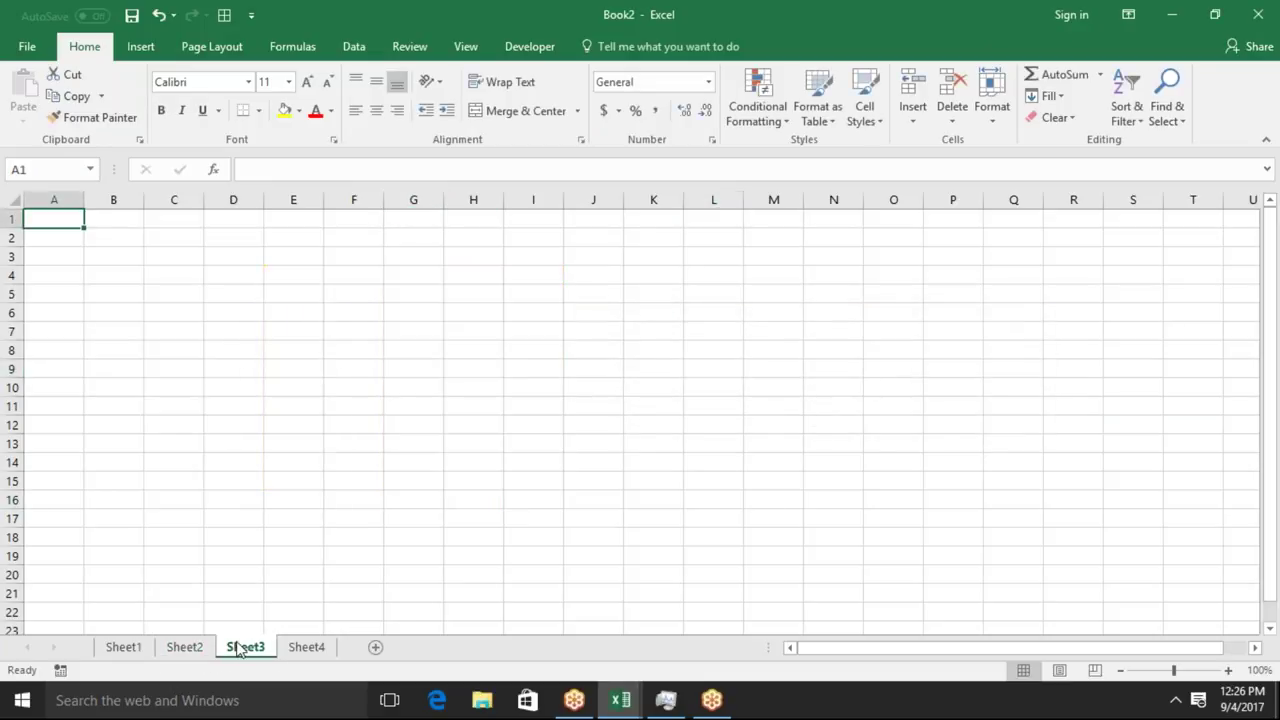
Select D6:I12 and open the fill colour list twice without applying a colour.
mouse_move(246, 314)
left_mouse_down()
mouse_move(543, 420)
mouse_move(543, 482)
left_mouse_up()
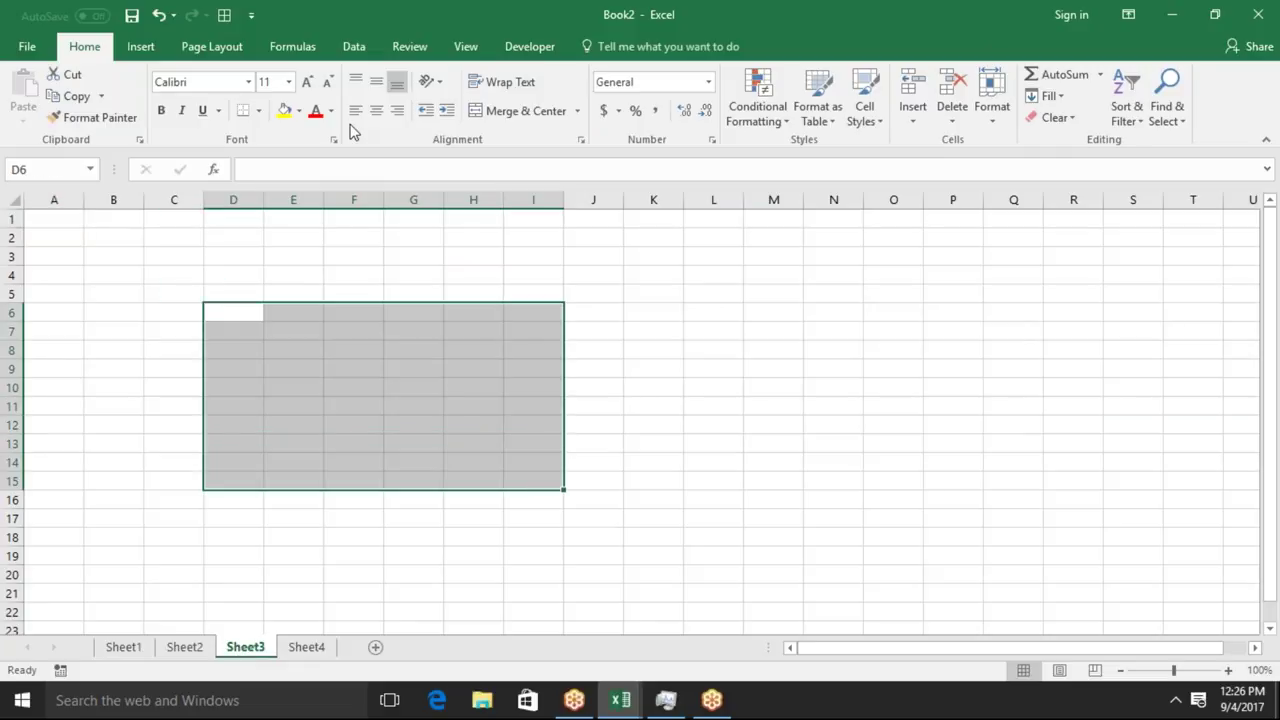
left_click(298, 111)
left_click(310, 274)
left_click(298, 111)
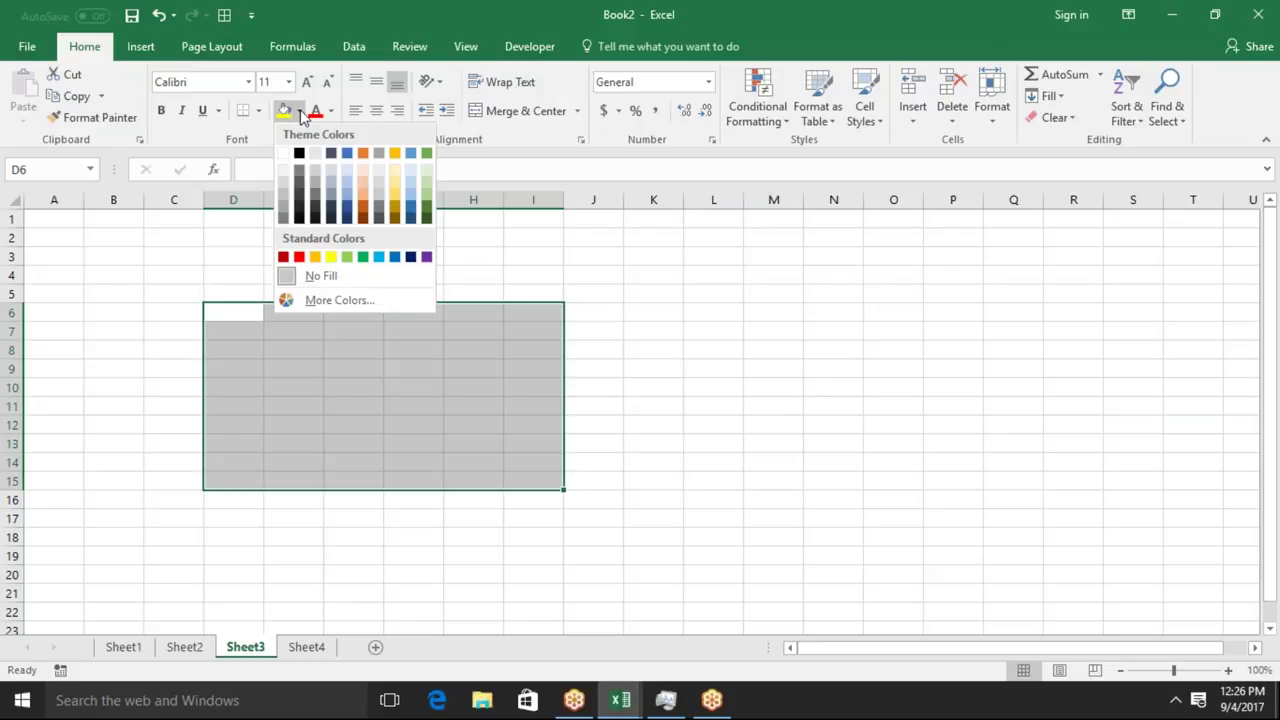
left_click(310, 275)
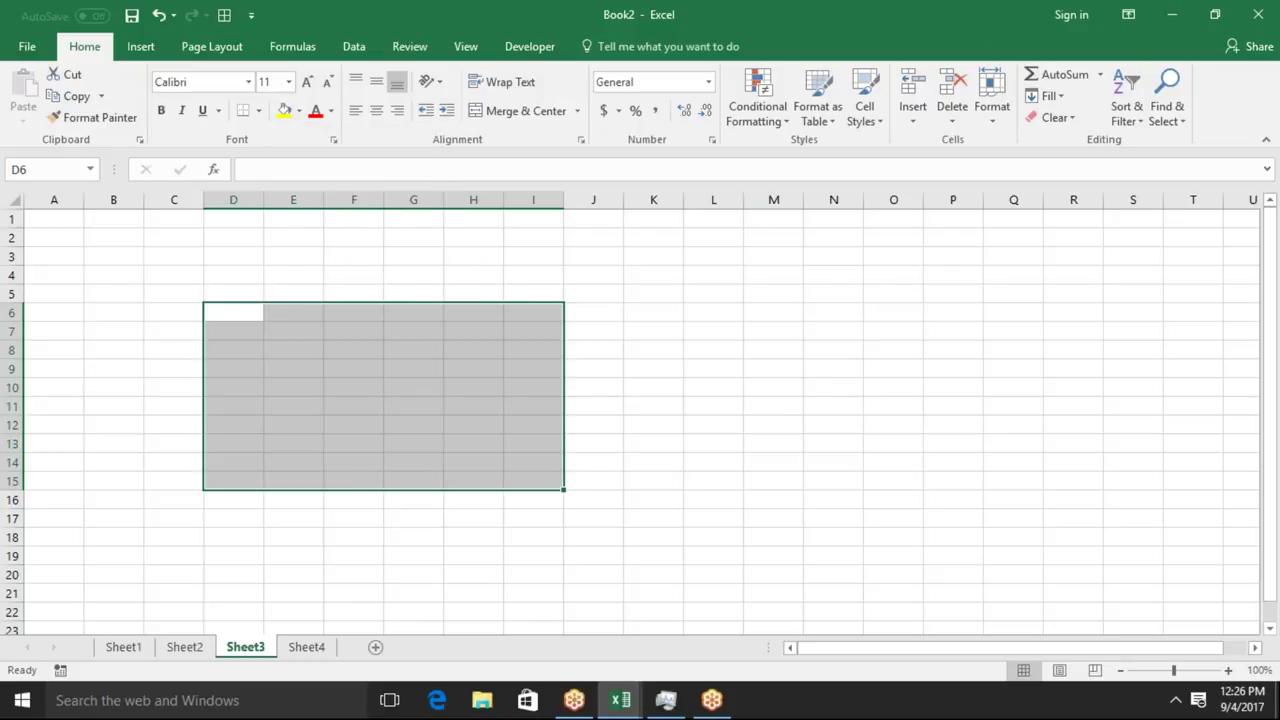
left_click(351, 316)
Fill the range D4:I12 red through the Format Cells Fill tab.
left_click_drag(233, 275, 515, 425)
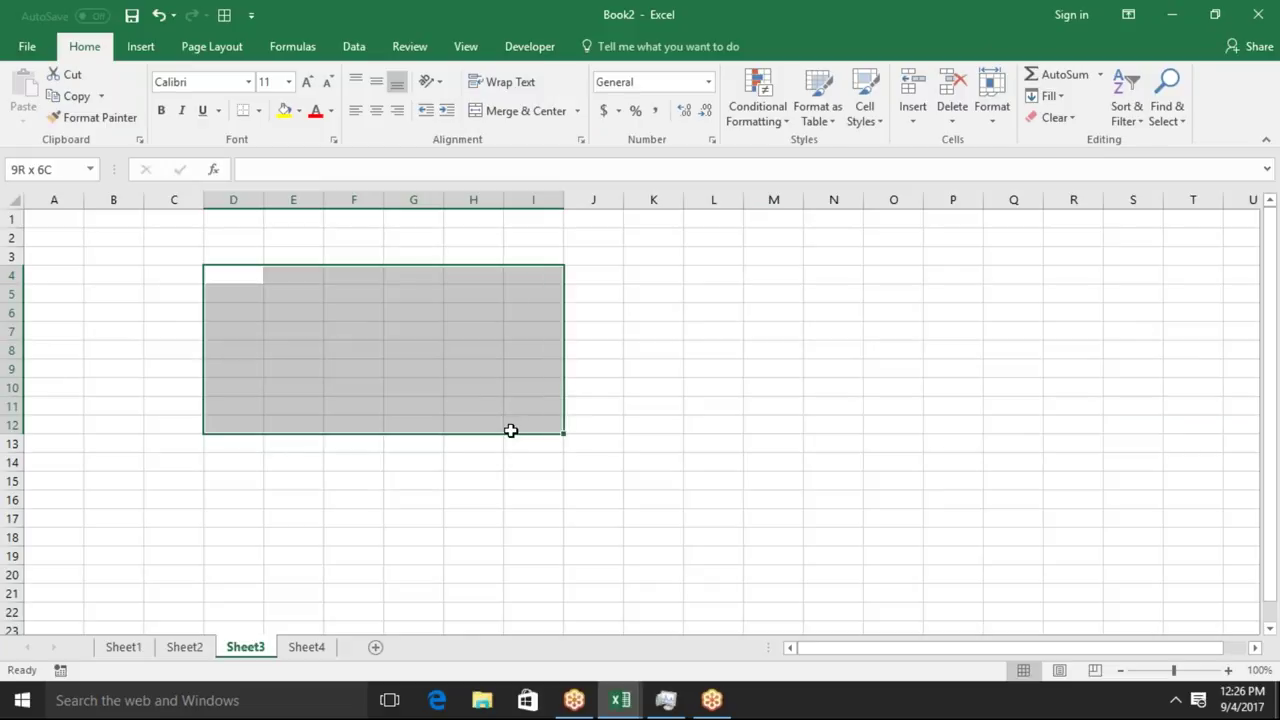
left_click(333, 141)
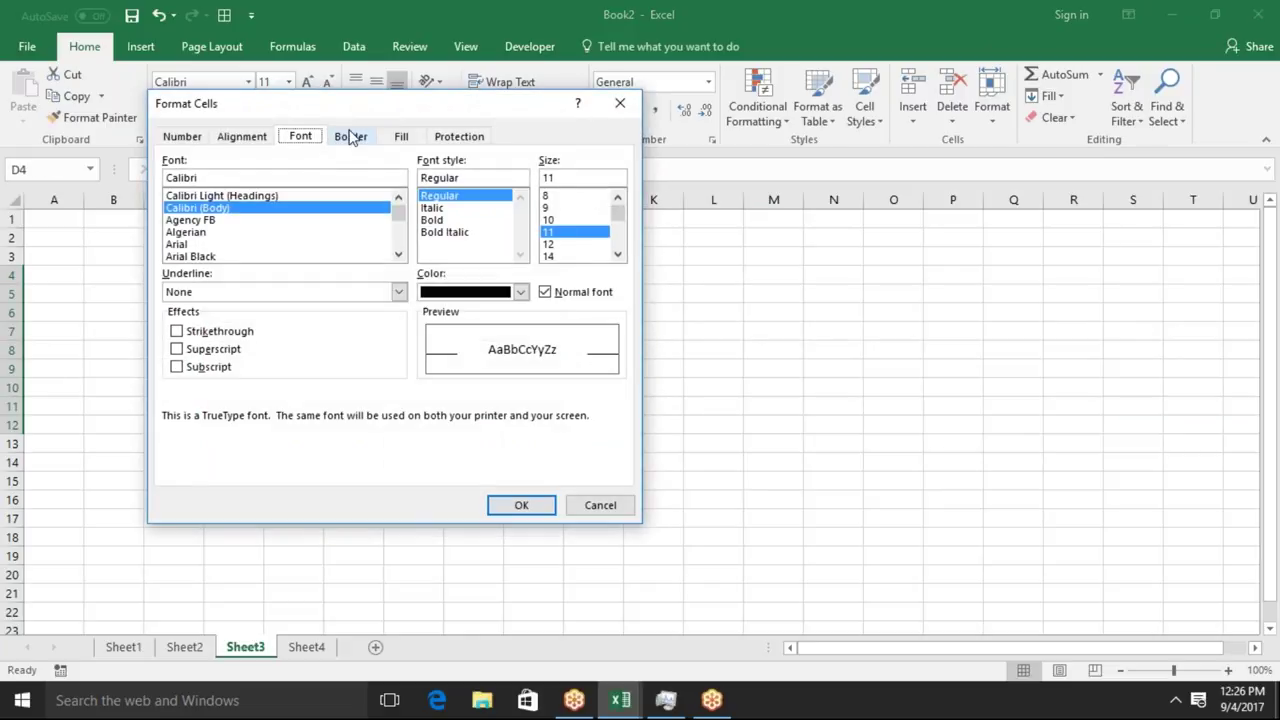
left_click(401, 137)
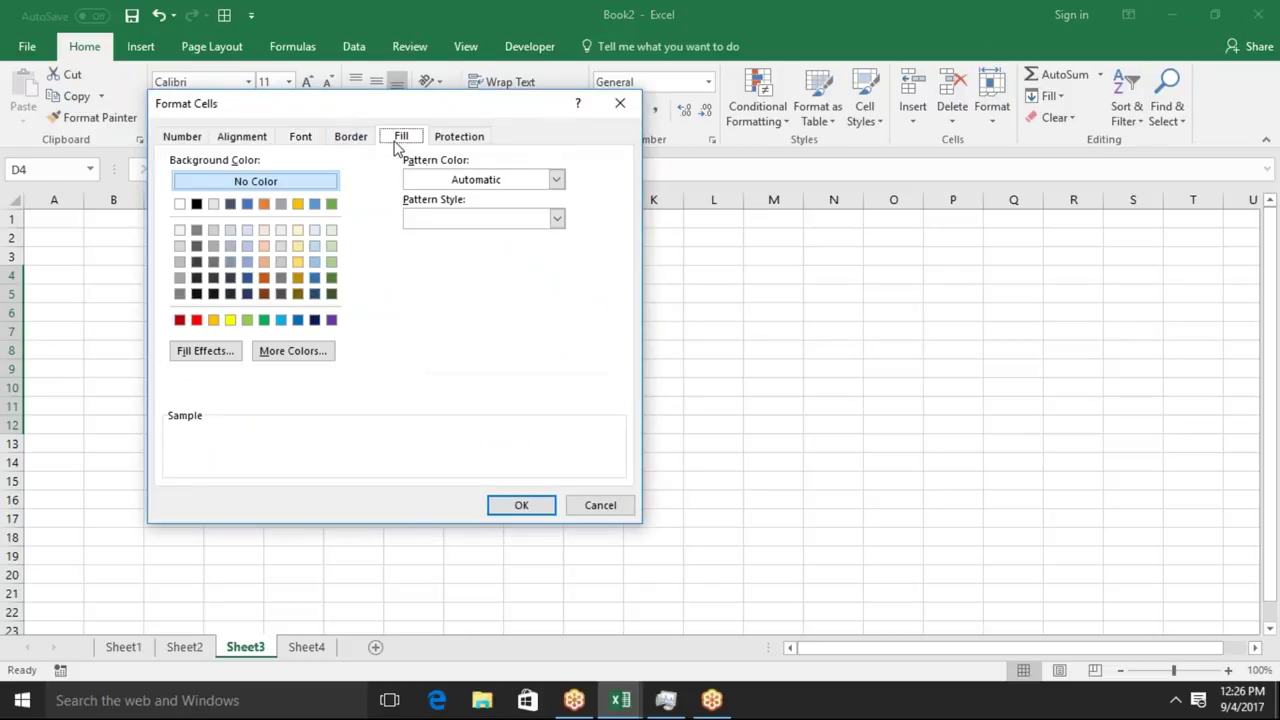
left_click(197, 321)
left_click(517, 507)
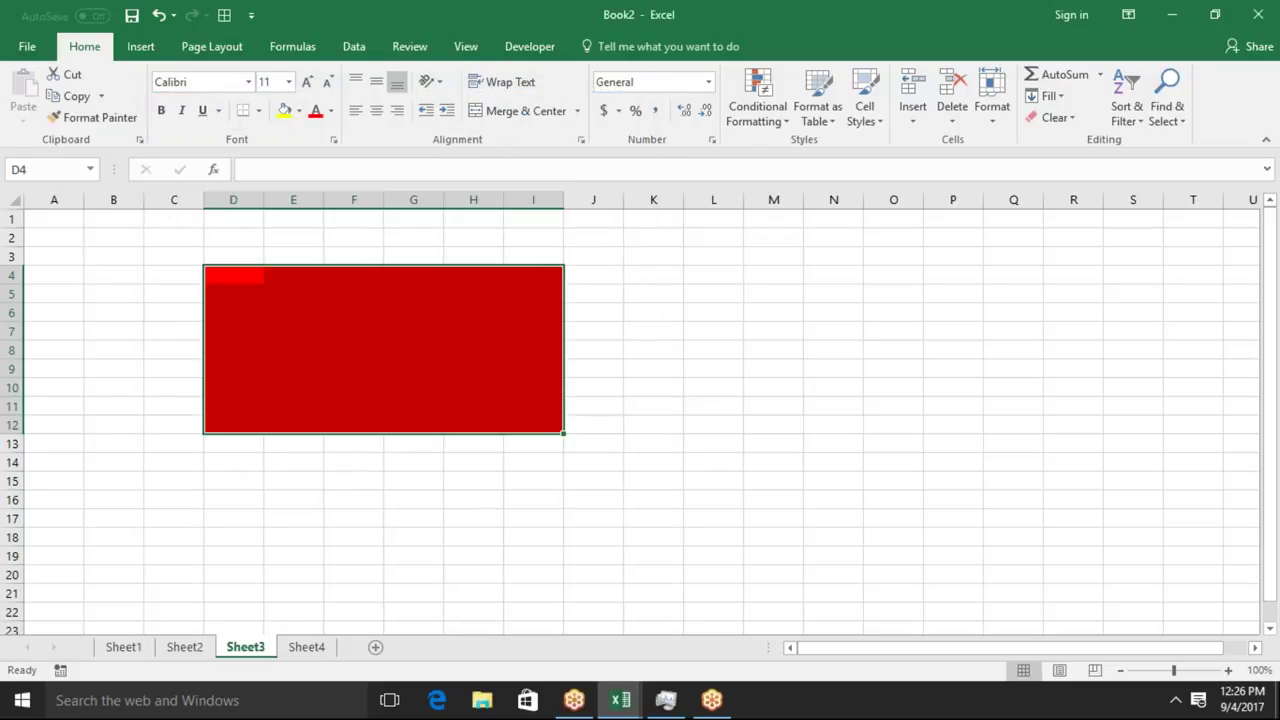
left_click(510, 460)
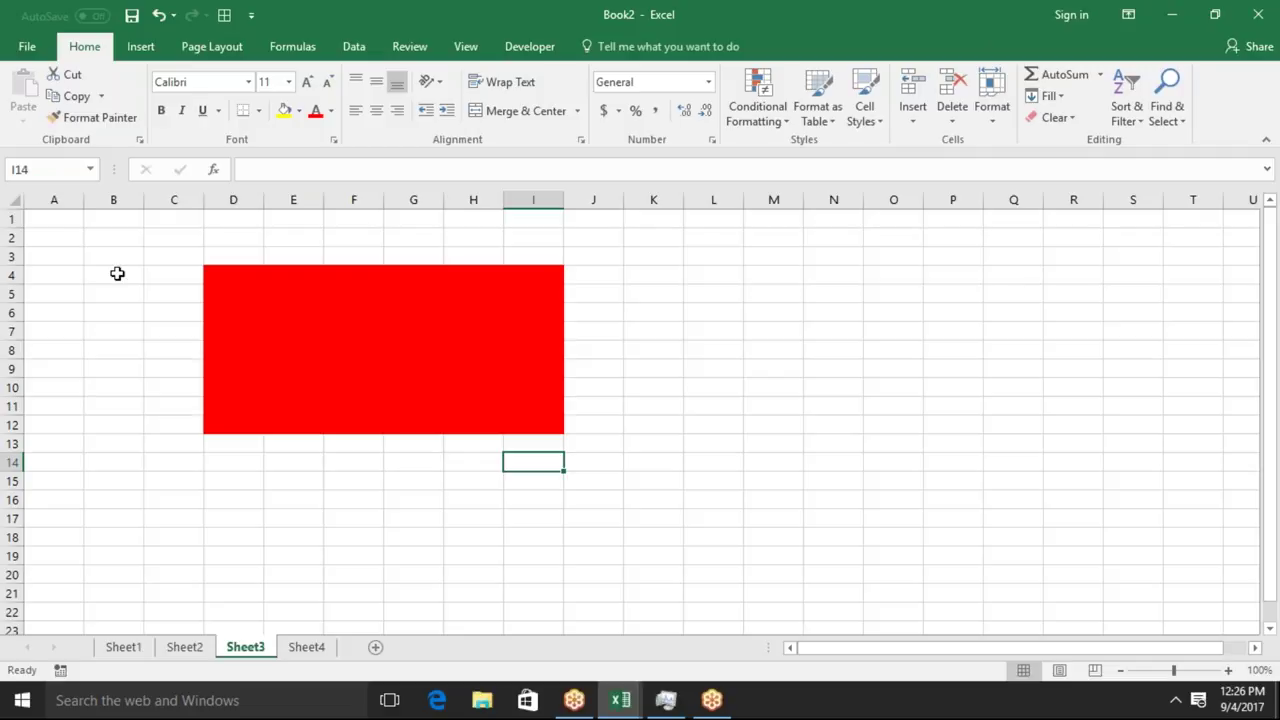
Select all of Sheet3 and untick Locked on the Format Cells Protection tab.
left_click(13, 199)
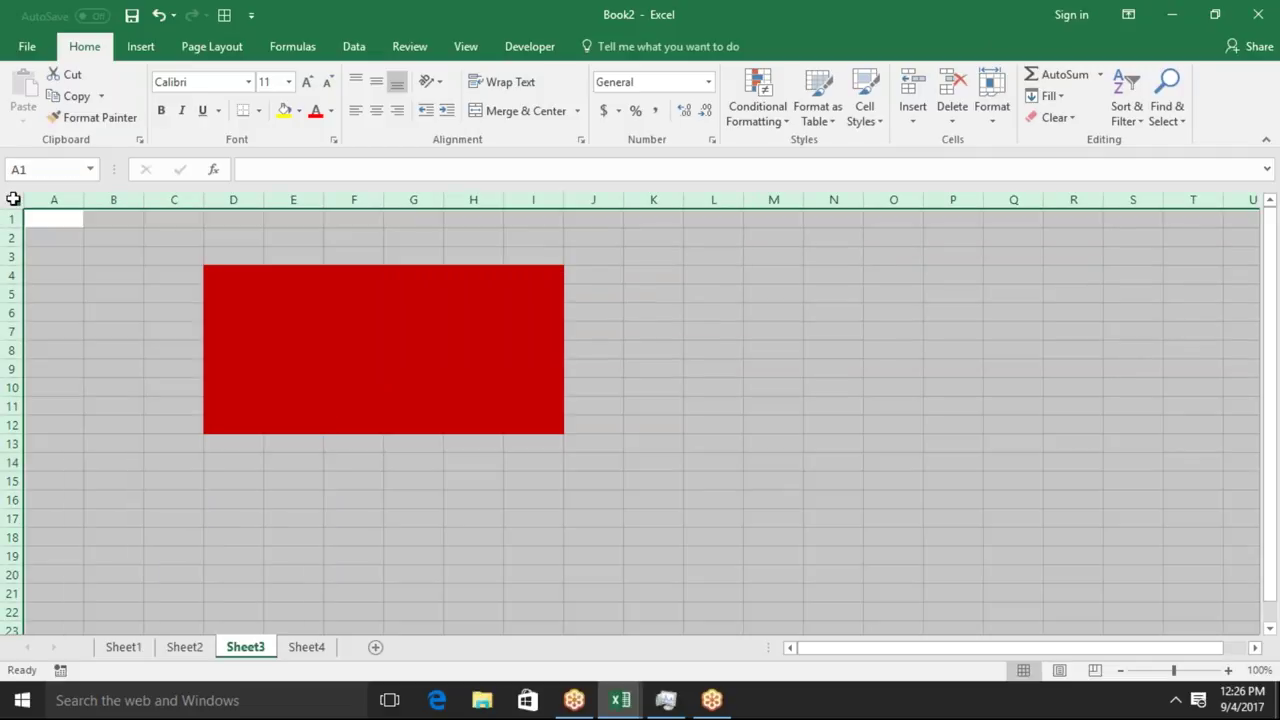
right_click(64, 318)
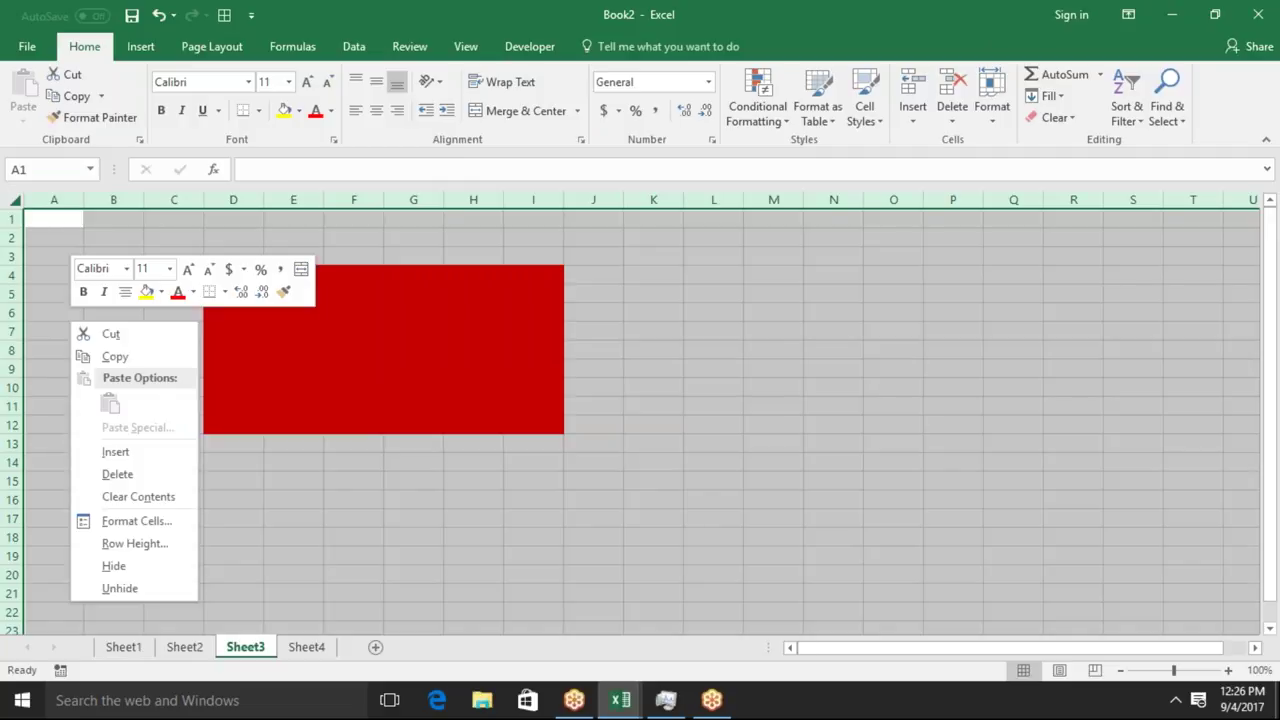
left_click(157, 523)
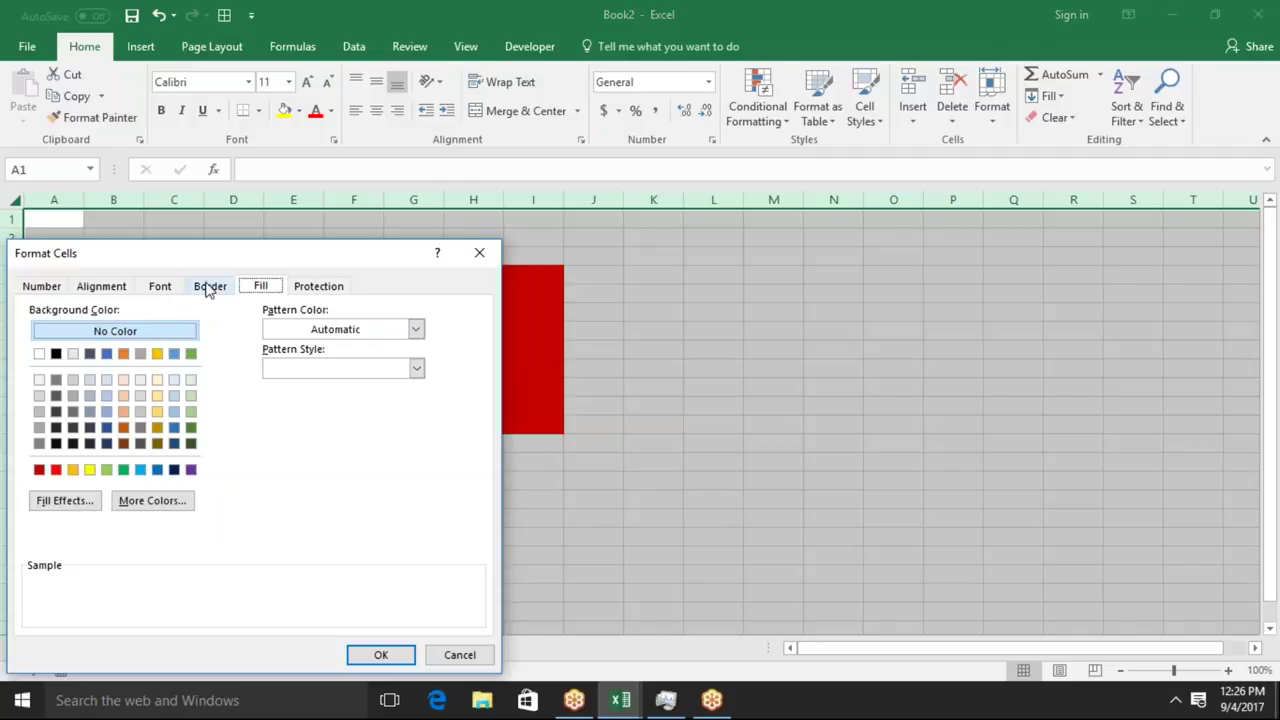
left_click(298, 288)
left_click(72, 315)
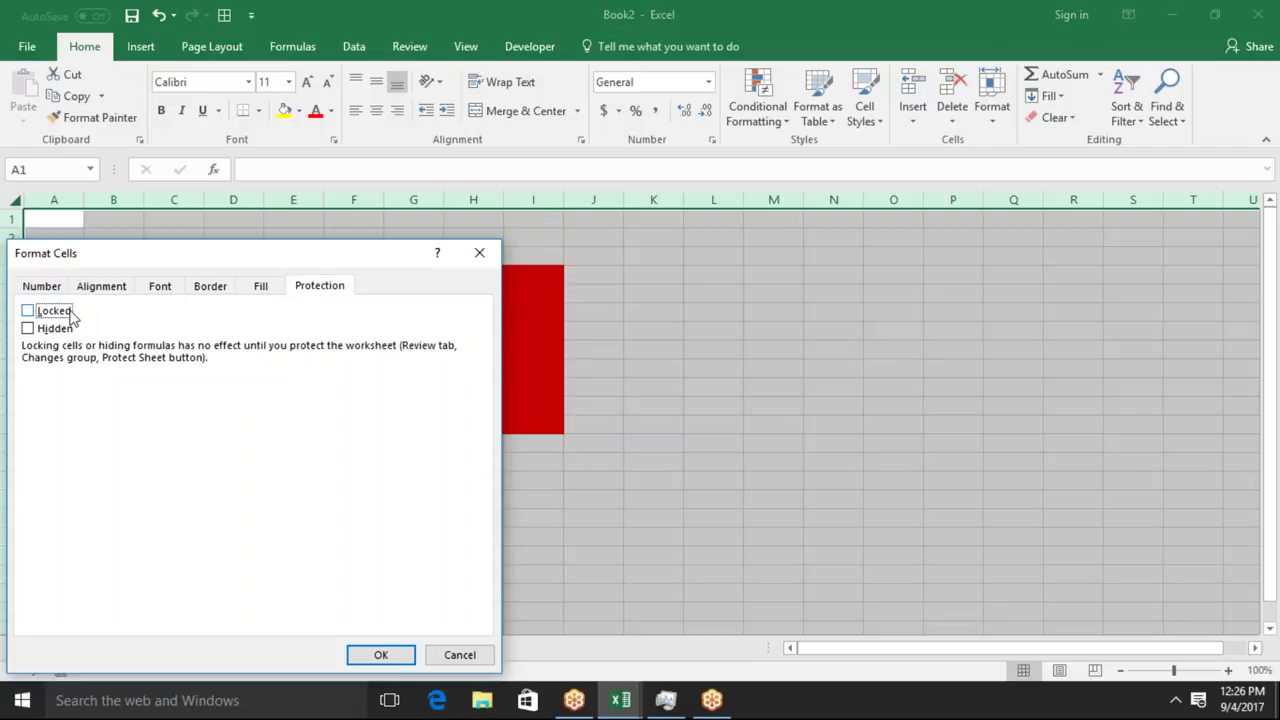
left_click(384, 655)
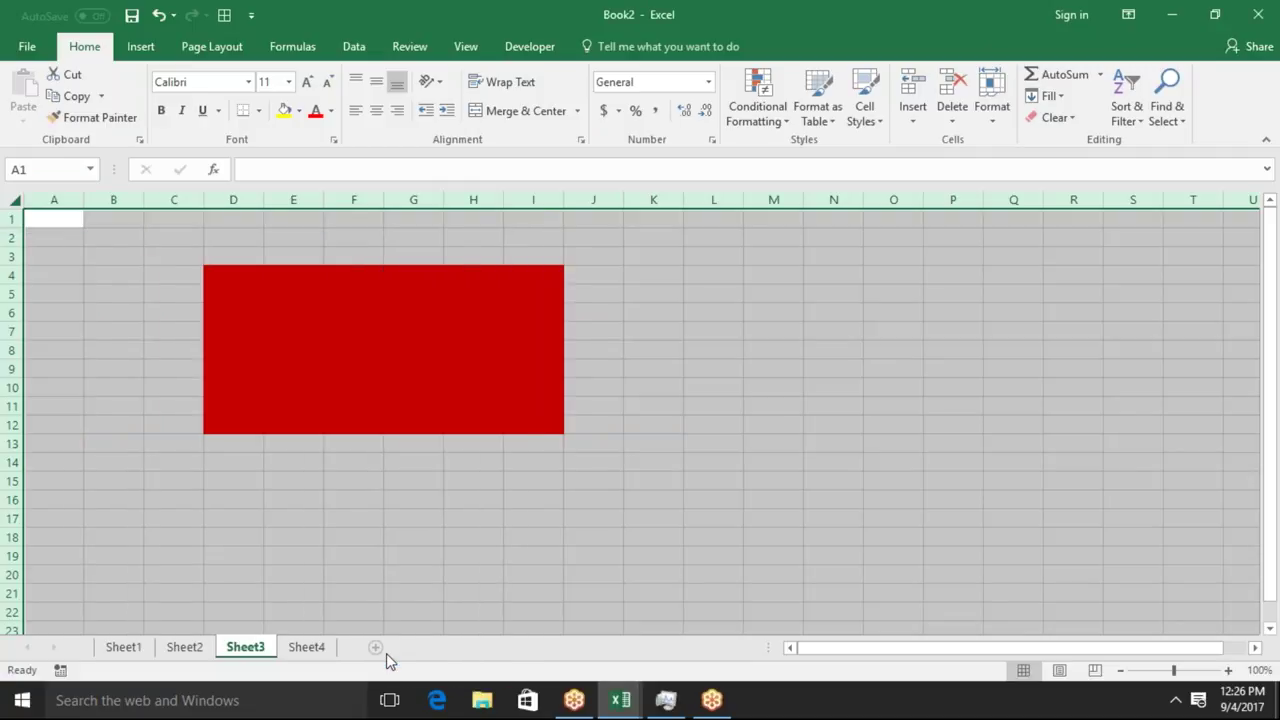
Tick Locked for the red block D4:I12 in Format Cells, then select C13.
left_click(348, 325)
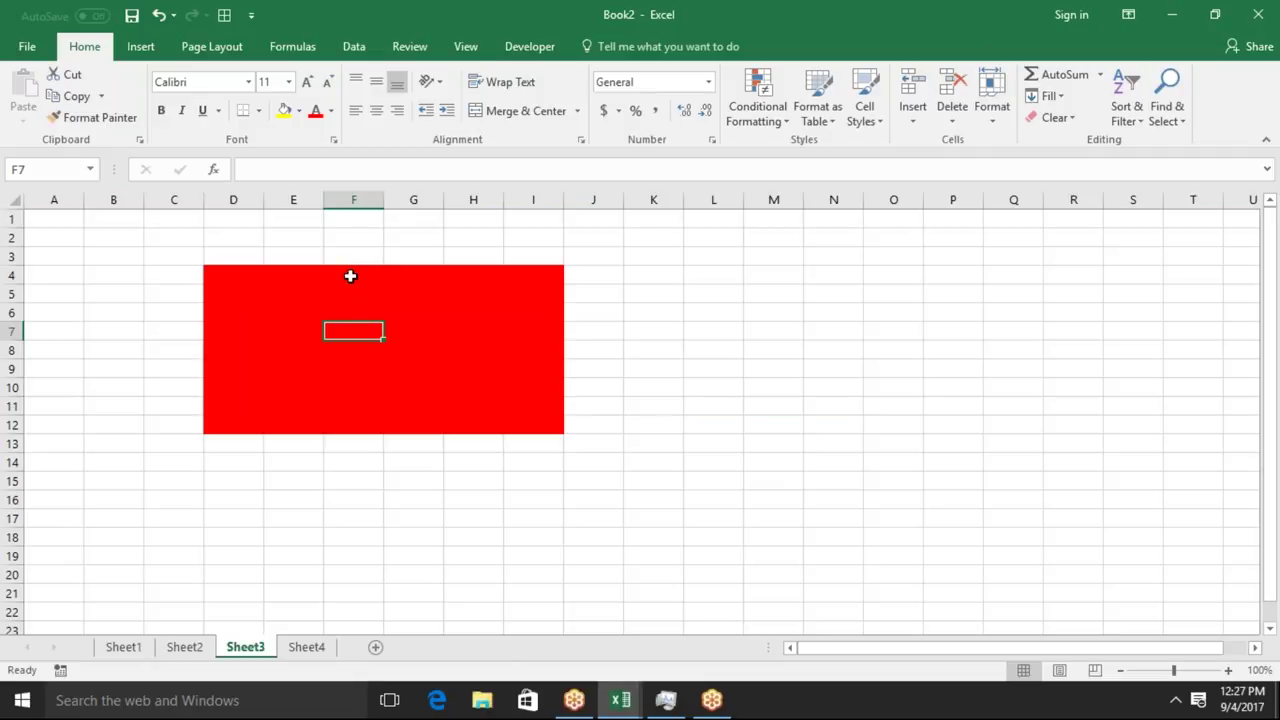
mouse_move(229, 274)
left_mouse_down()
mouse_move(460, 370)
mouse_move(523, 420)
left_mouse_up()
right_click(506, 403)
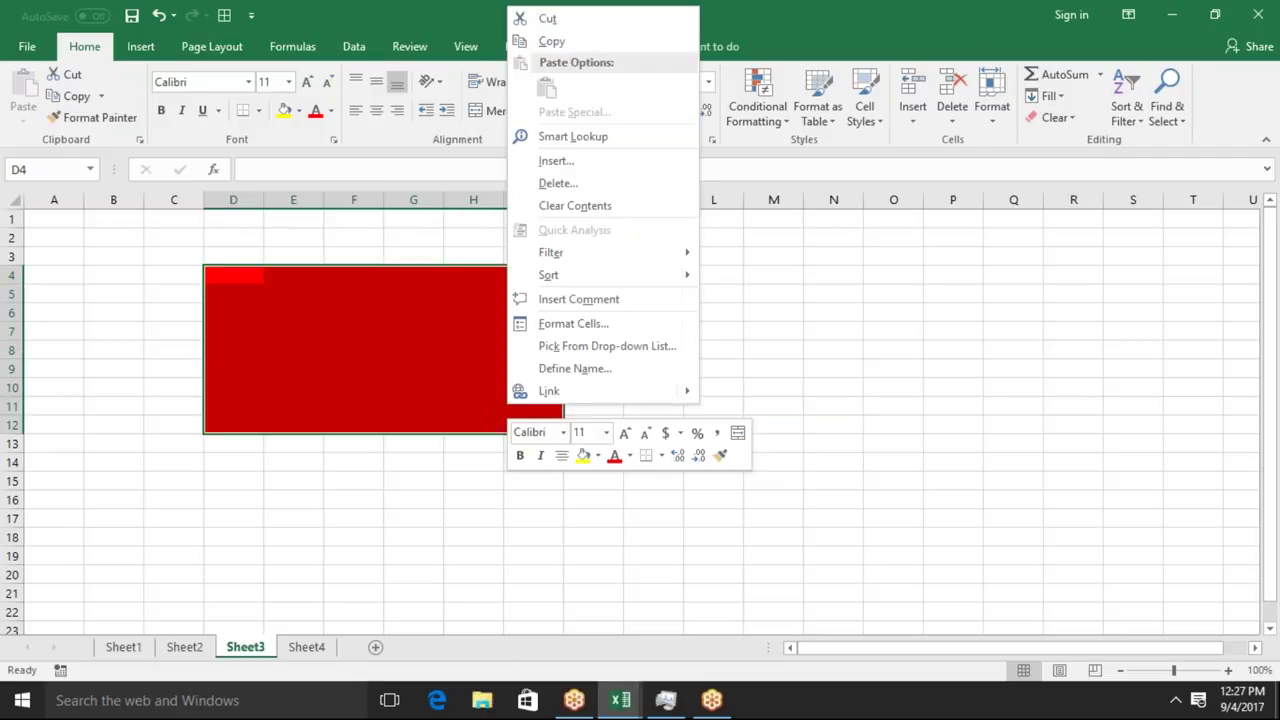
left_click(568, 323)
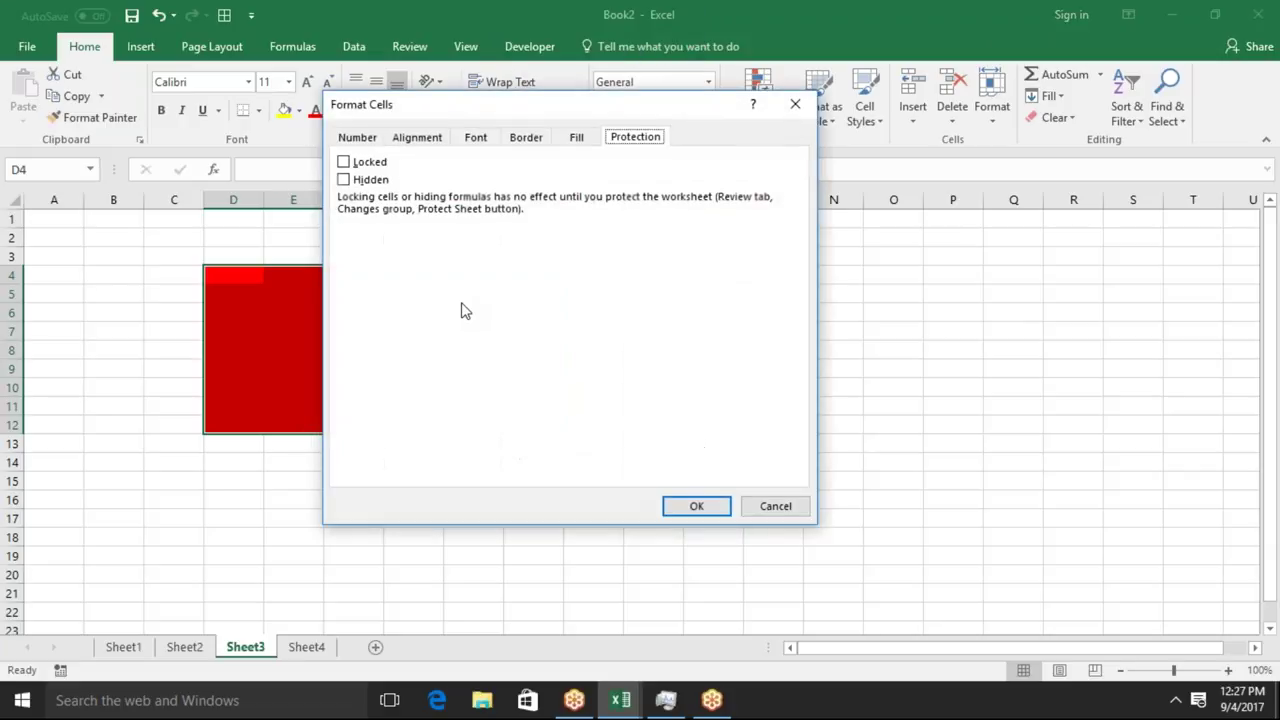
left_click(358, 168)
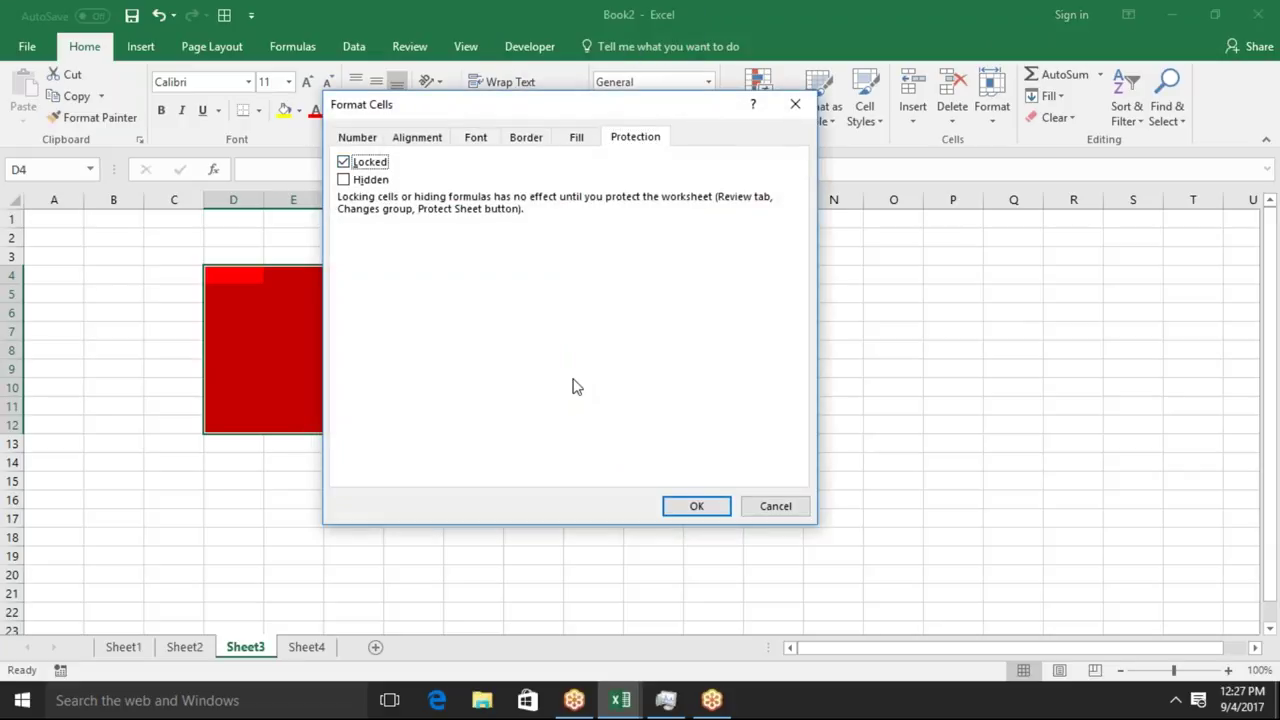
left_click(720, 509)
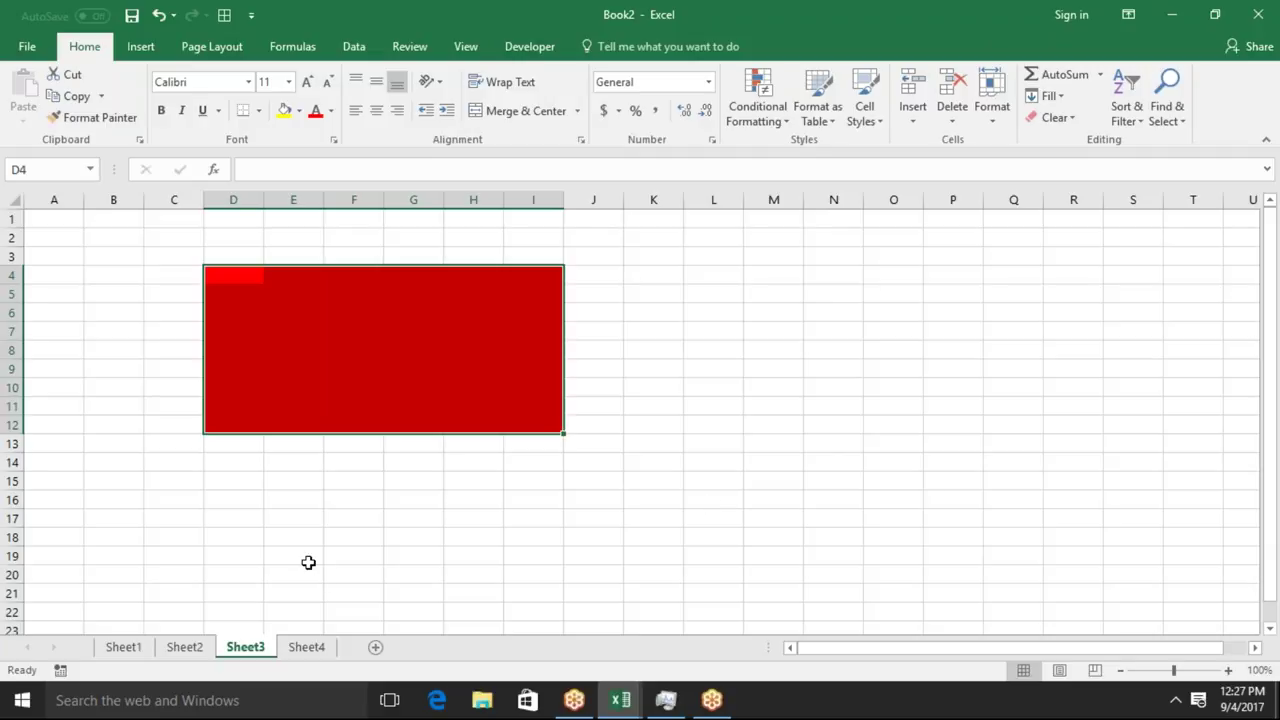
left_click(290, 537)
left_click(164, 434)
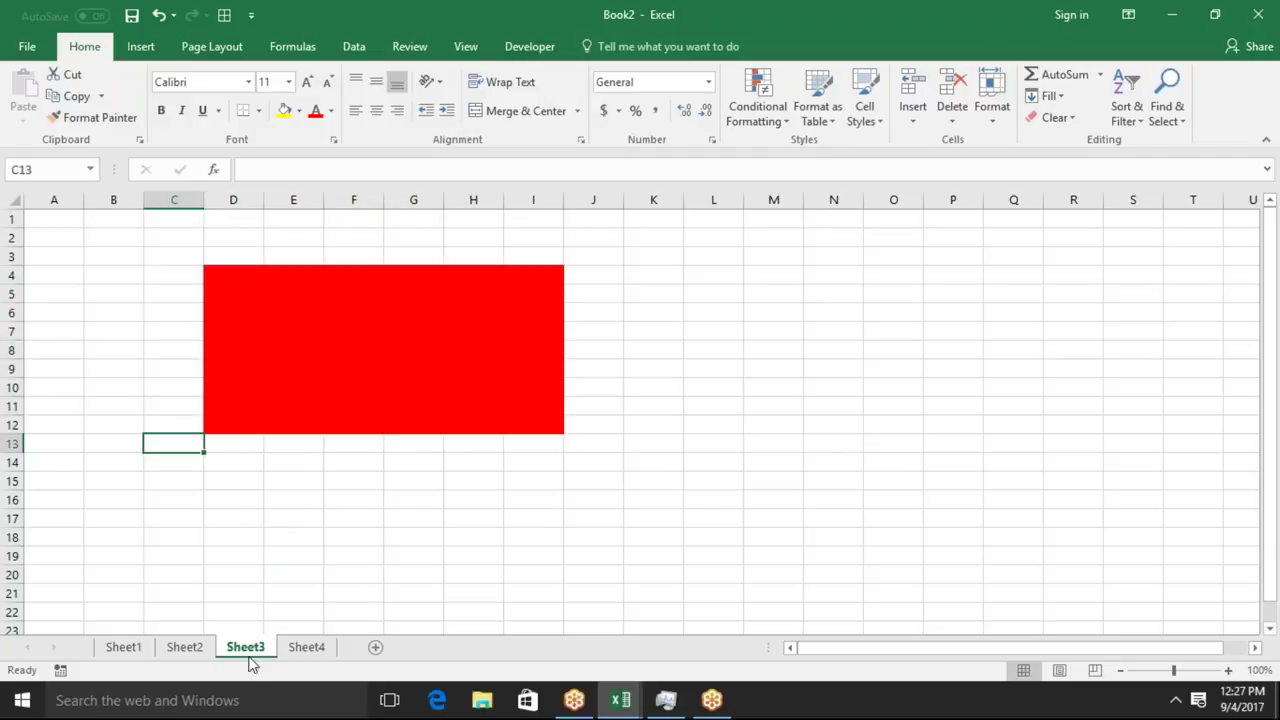
Protect Sheet3 without a password.
right_click(250, 652)
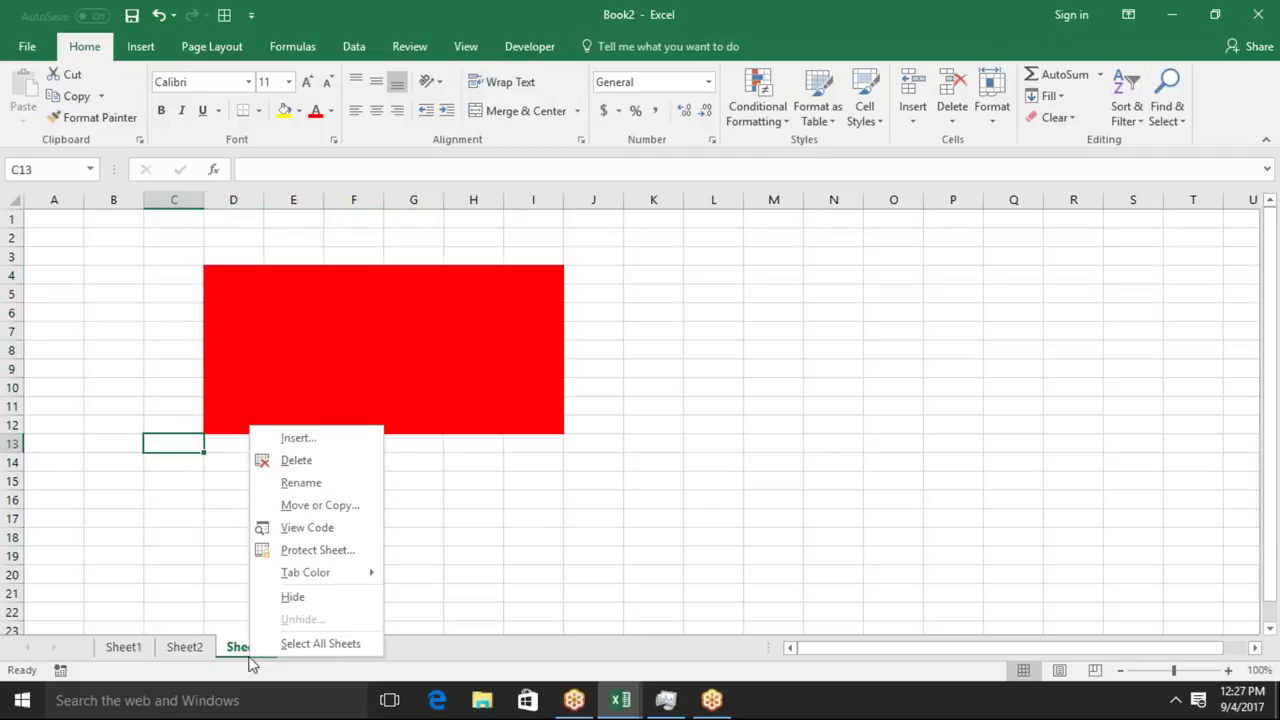
left_click(285, 550)
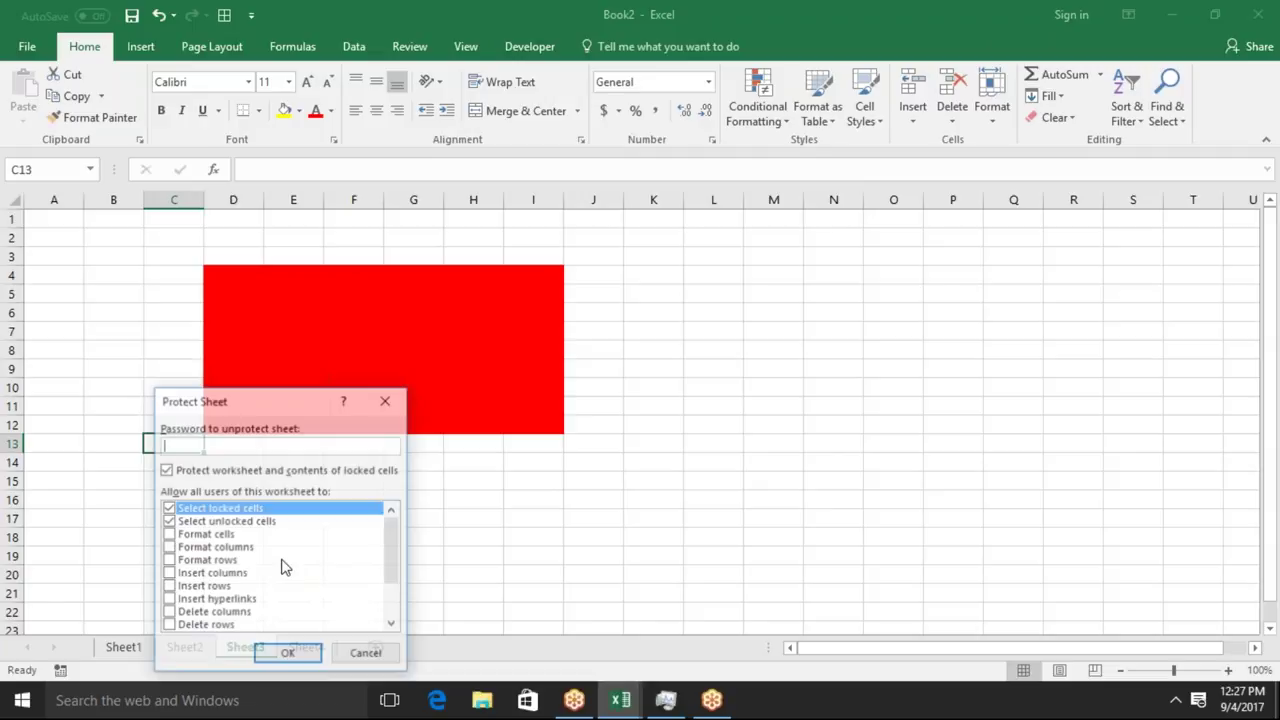
left_click(287, 653)
Enter 'nn' in unlocked B12 and confirm locked E9 refuses the edit.
double_click(127, 418)
type("nn")
left_click(286, 363)
type("n")
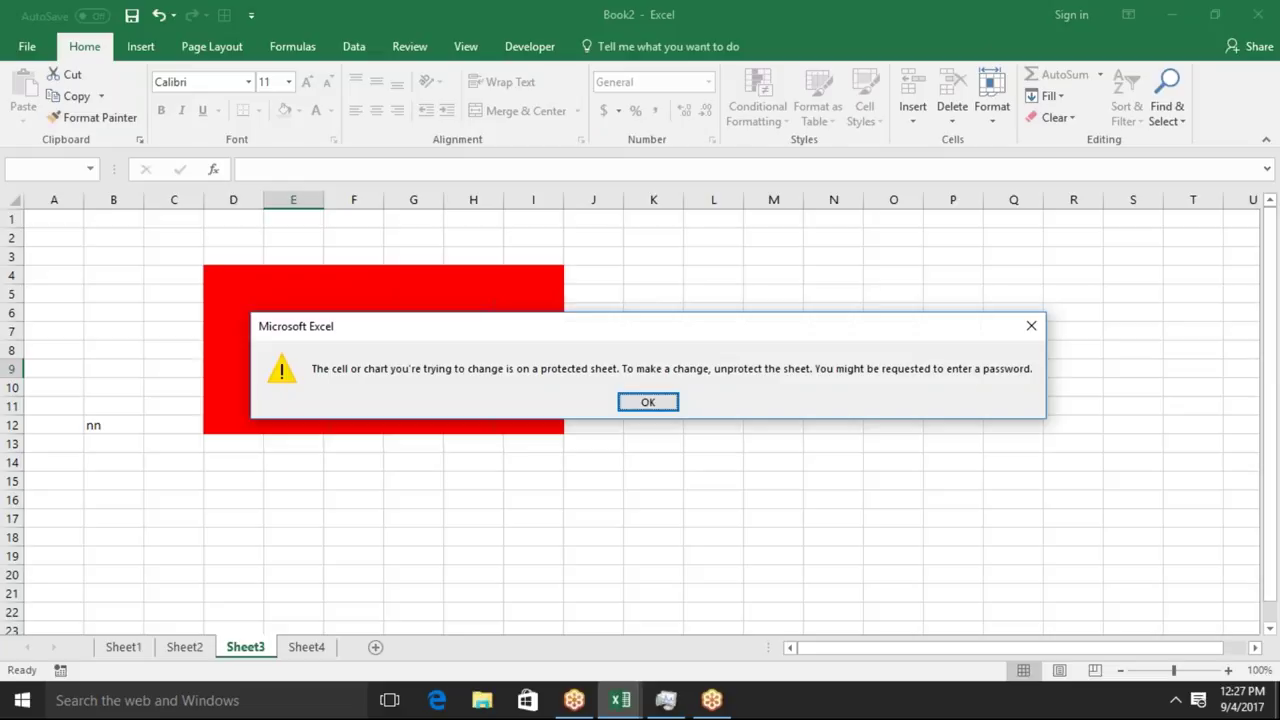
left_click(652, 402)
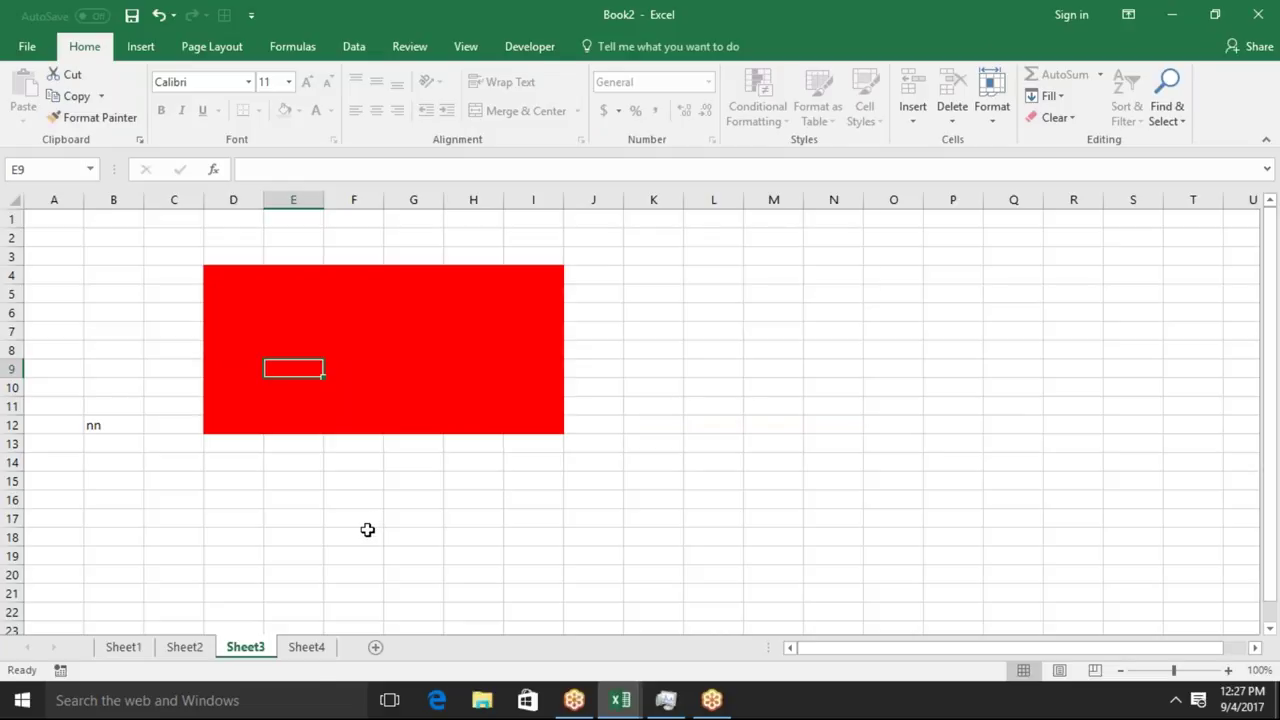
On Sheet4, enter labels Name in A3, Roll in B6 and Marks in C8.
left_click(308, 650)
left_click(47, 238)
left_click(48, 257)
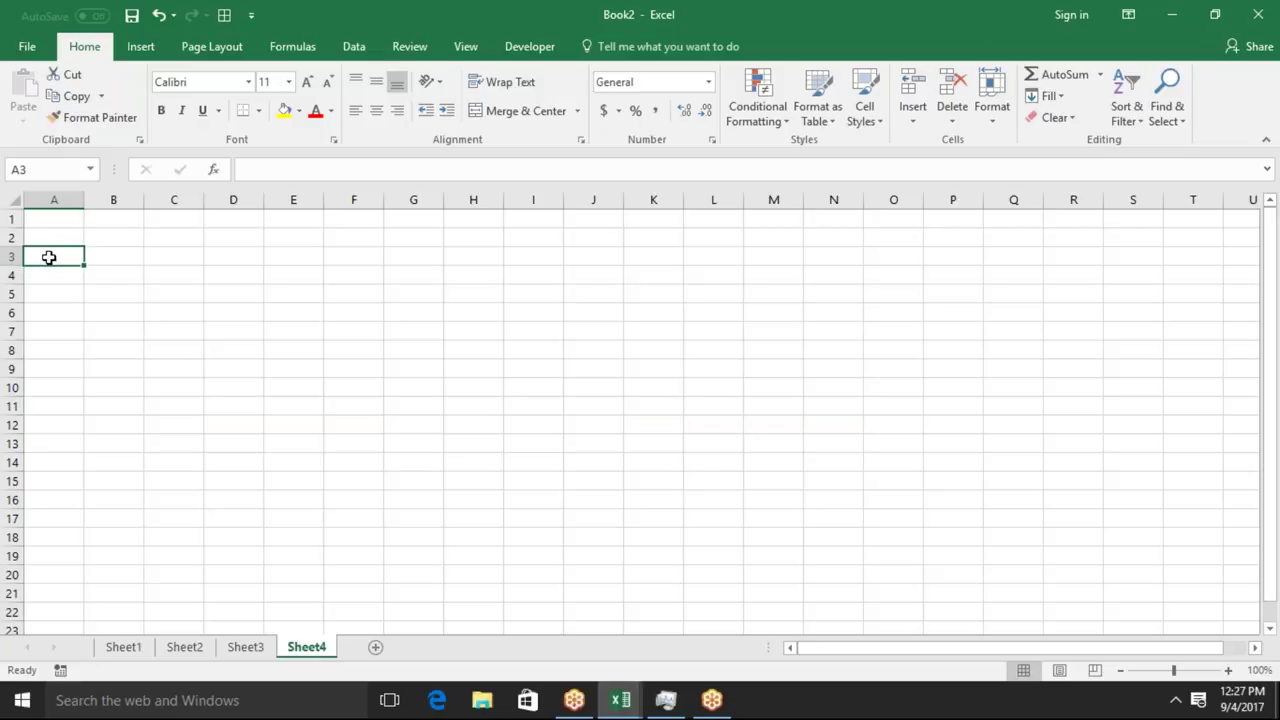
type("Name")
key("Return")
key("Down")
key("Down")
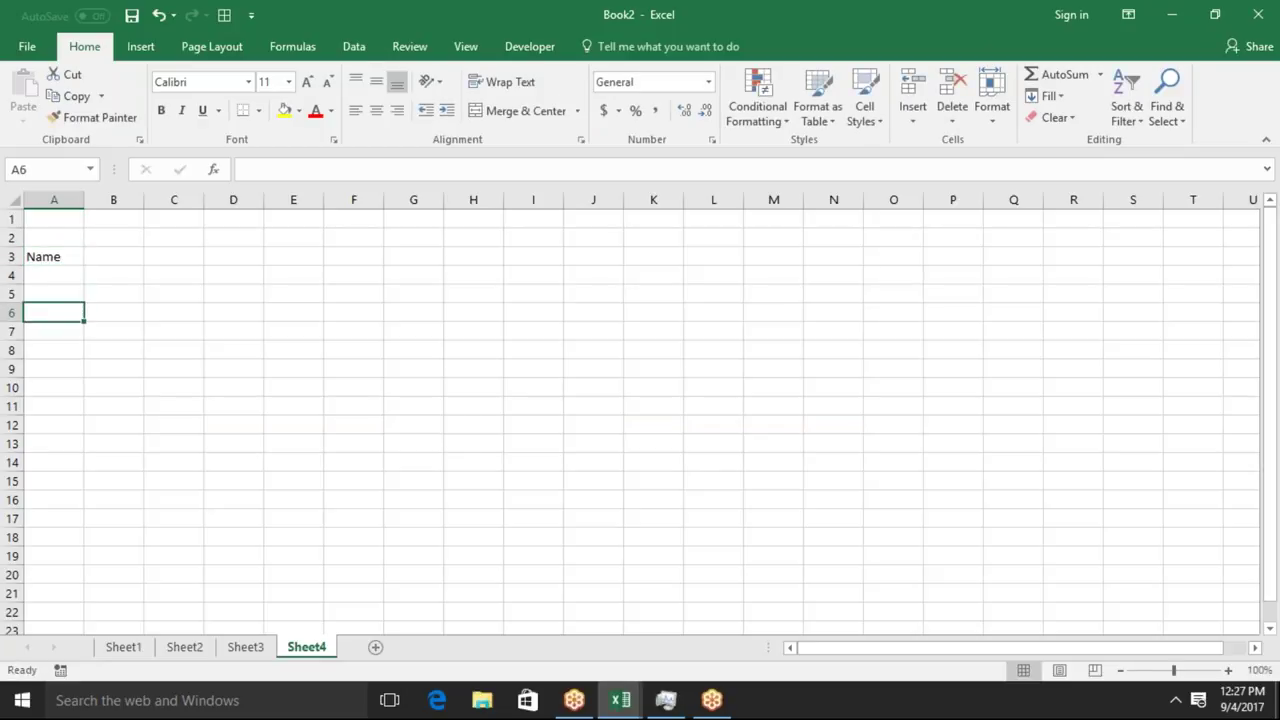
left_click(113, 312)
type("Rol")
key("ctrl+Return")
key("Down")
key("Down")
key("Right")
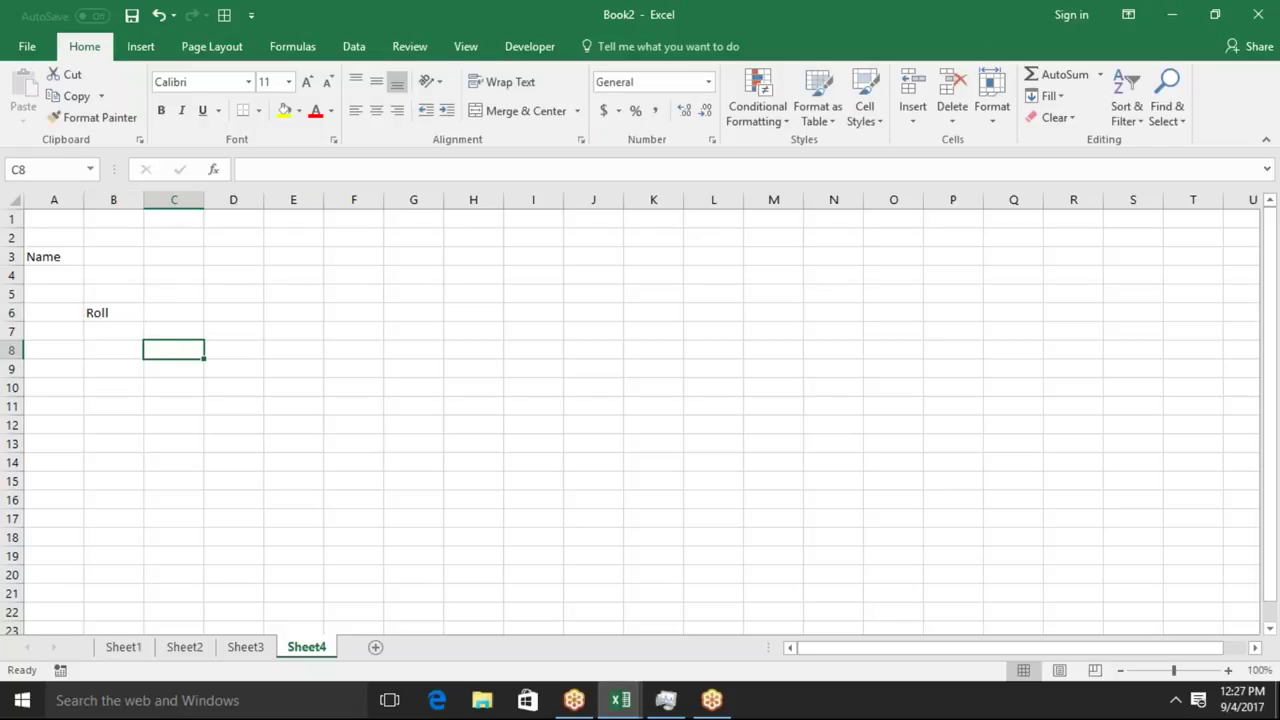
type("Marks")
left_click(95, 258)
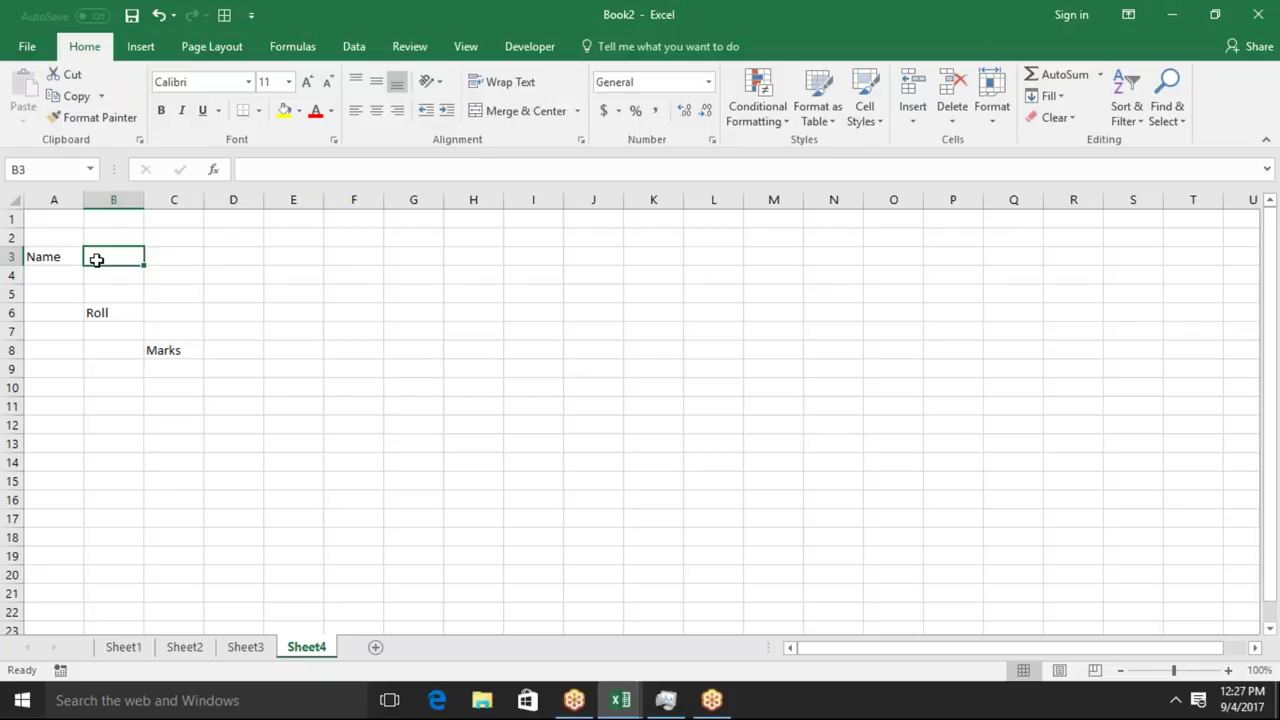
Fill the entry cells B3, C6 and D8 yellow.
left_click(285, 110)
left_click(186, 313)
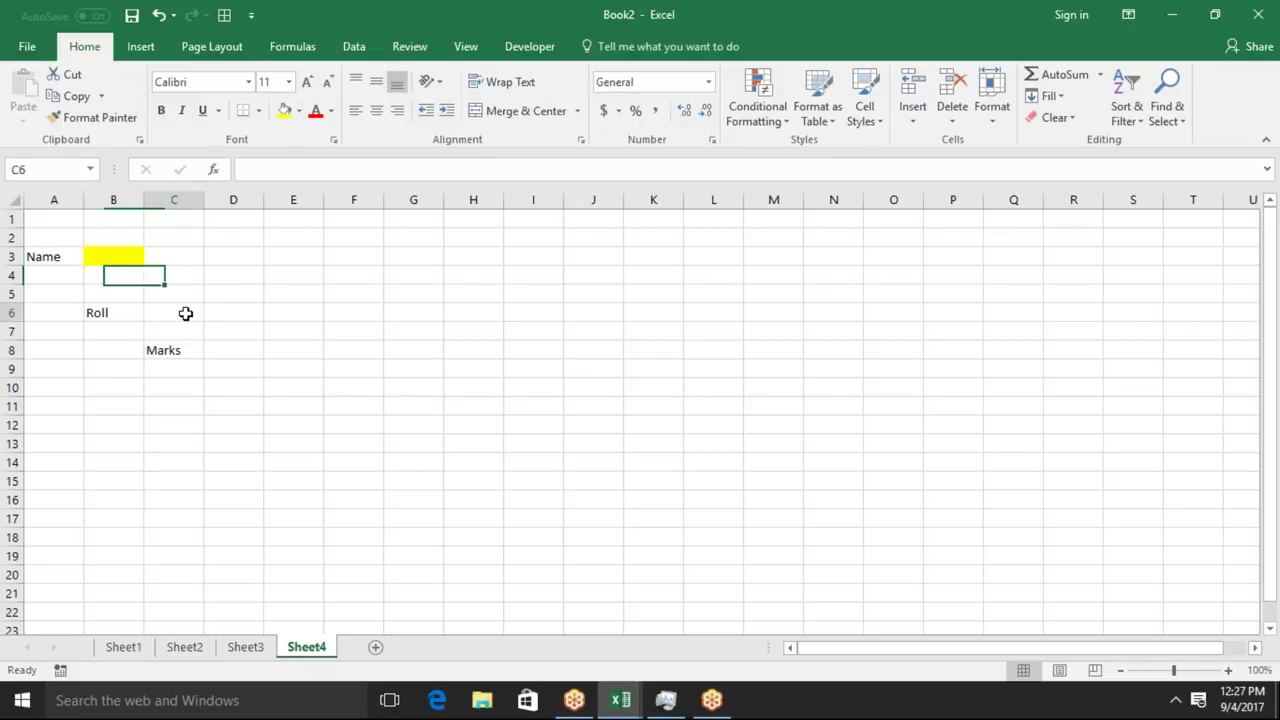
left_click(286, 113)
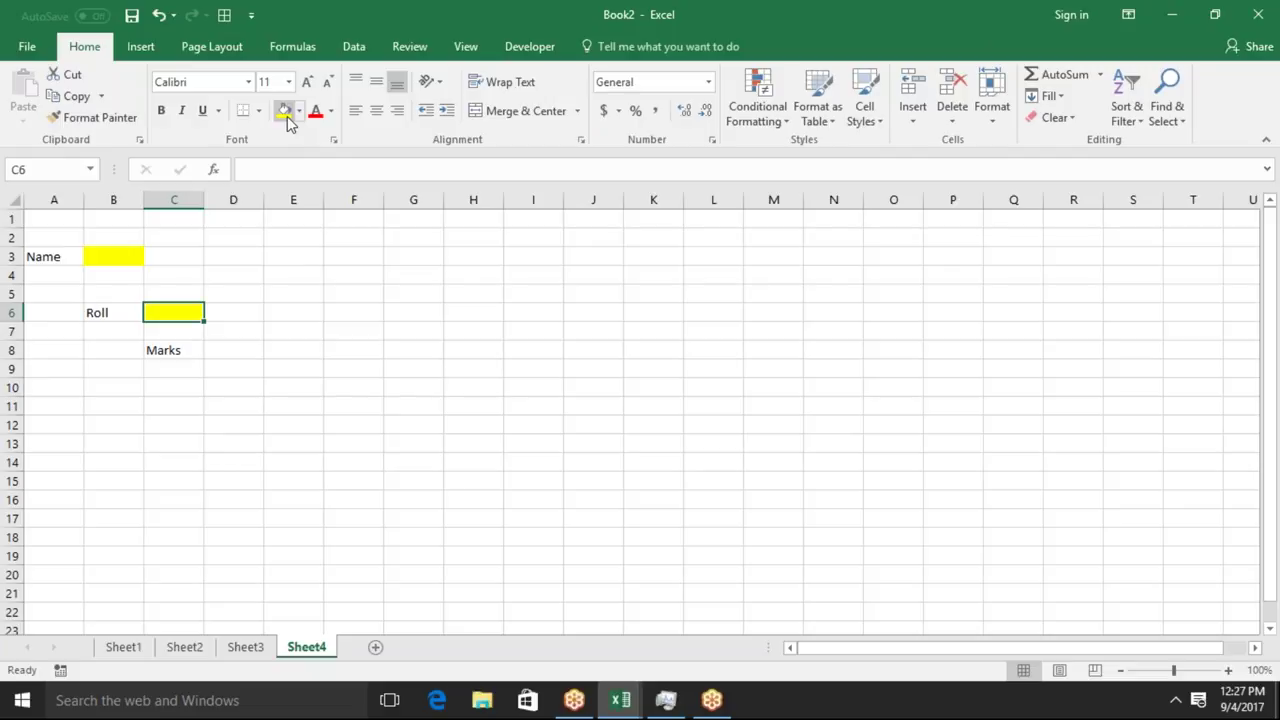
left_click(261, 349)
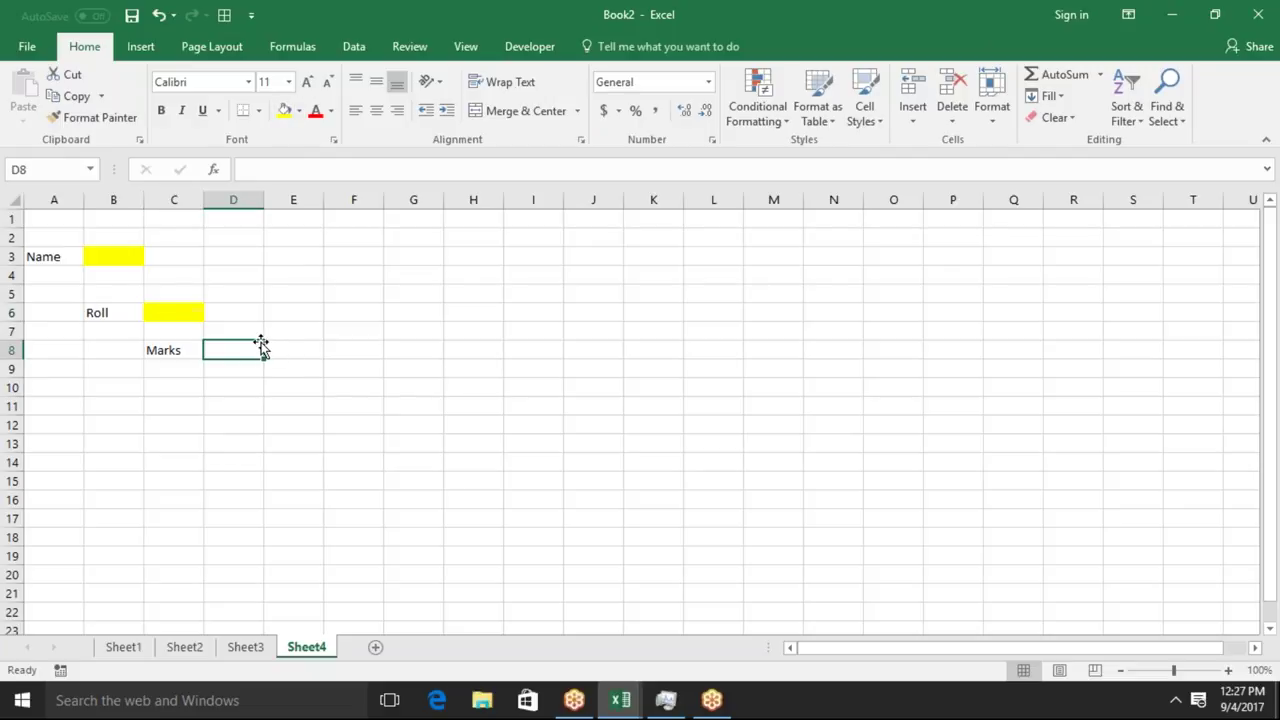
left_click(285, 111)
left_click(108, 260)
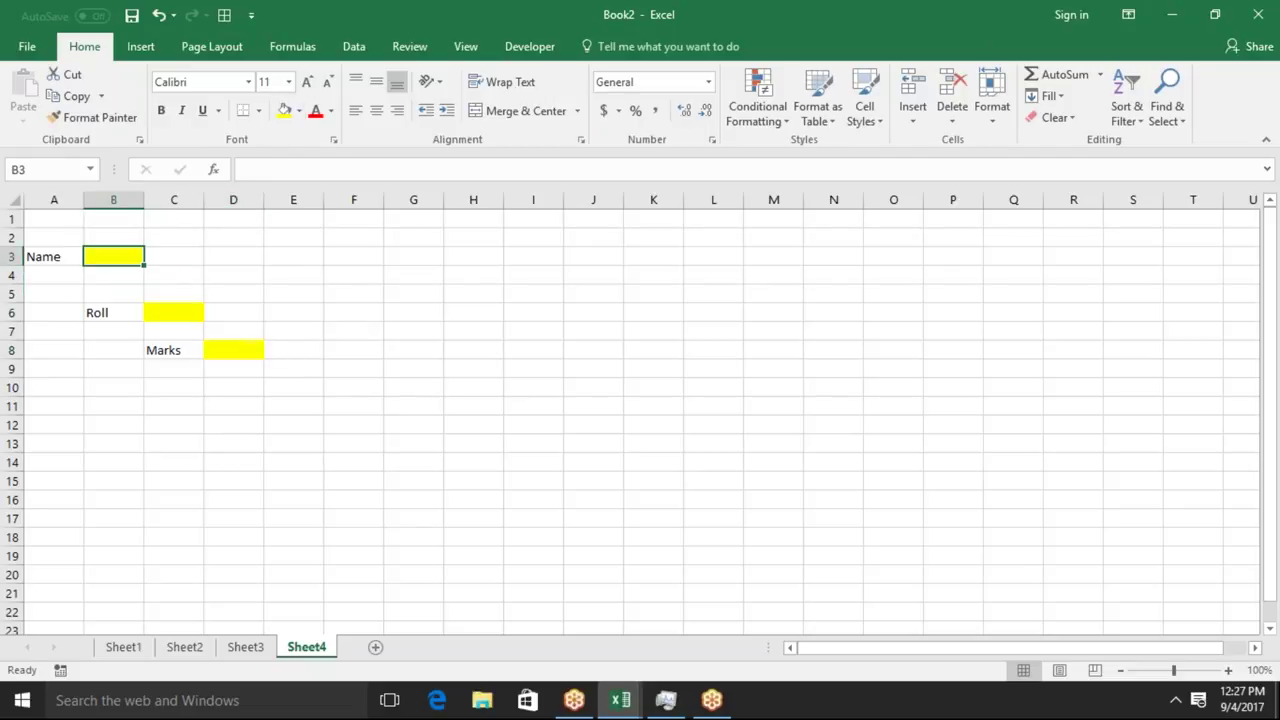
left_click(163, 314)
Multi-select D8, C6 and B3 and untick Locked on the Format Cells Protection tab.
left_click(226, 350)
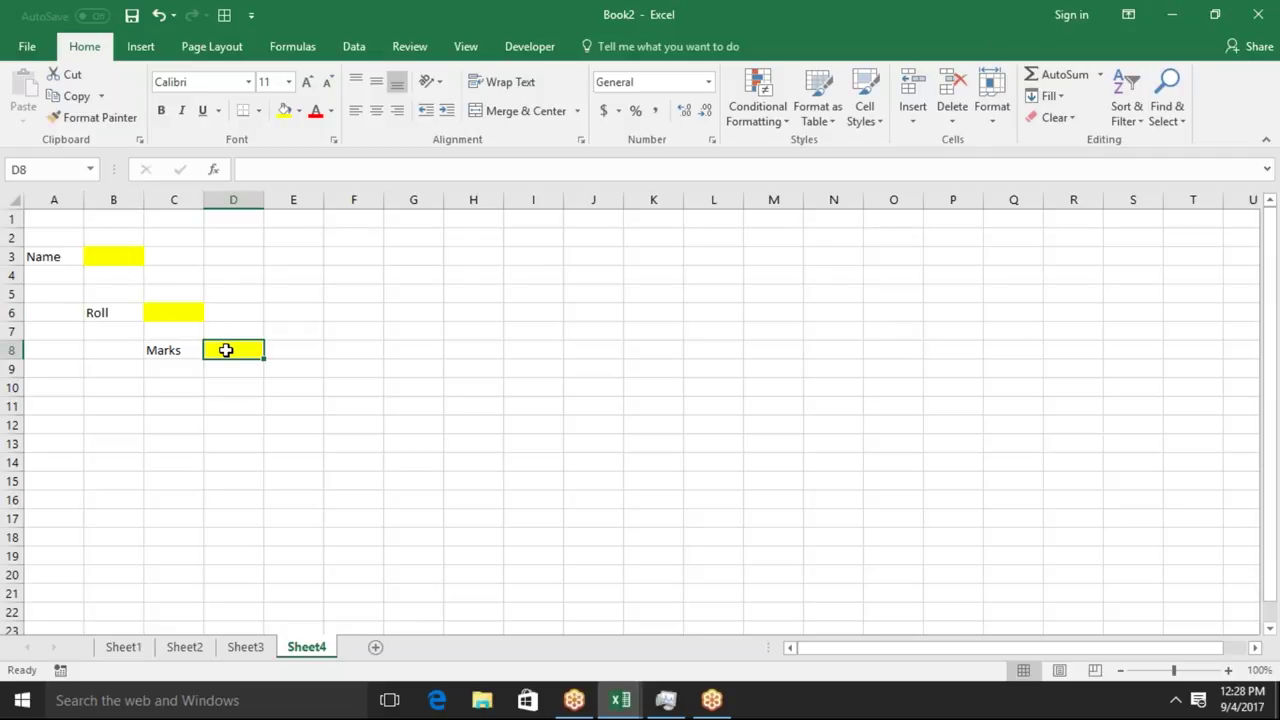
left_click(186, 314, "ctrl")
left_click(120, 251, "ctrl")
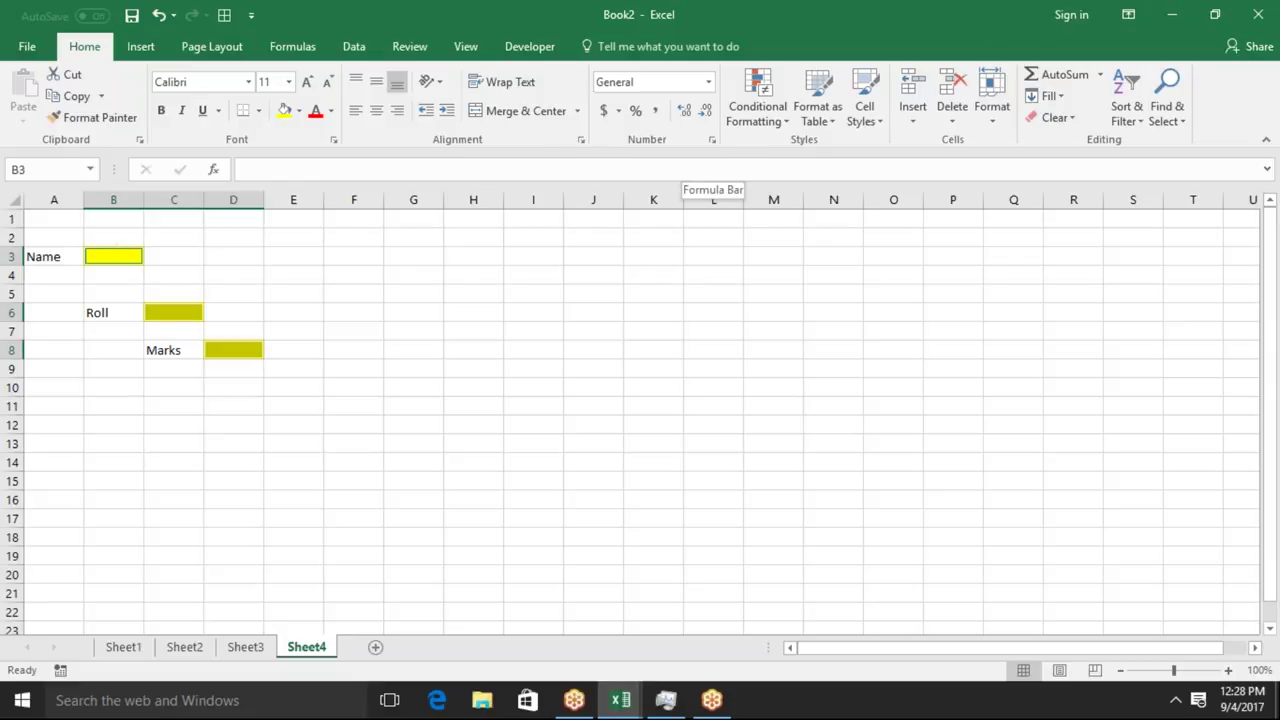
left_click(711, 143)
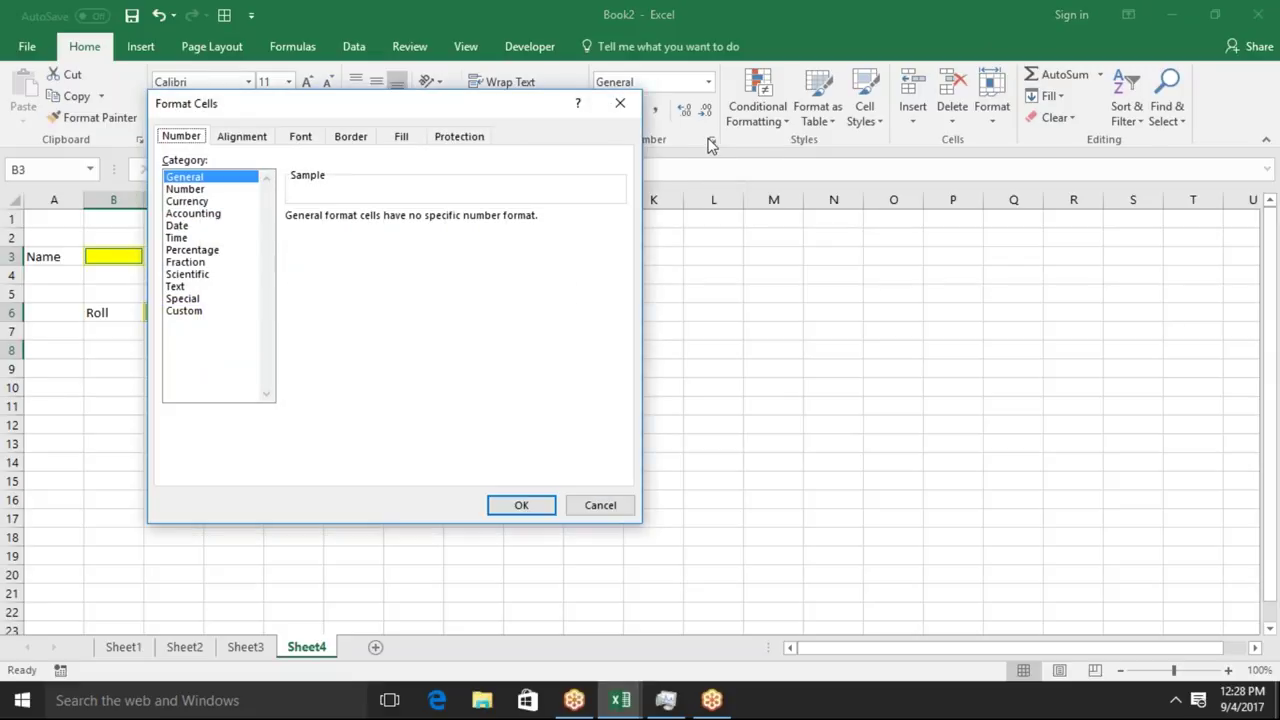
left_click(469, 136)
left_click(193, 166)
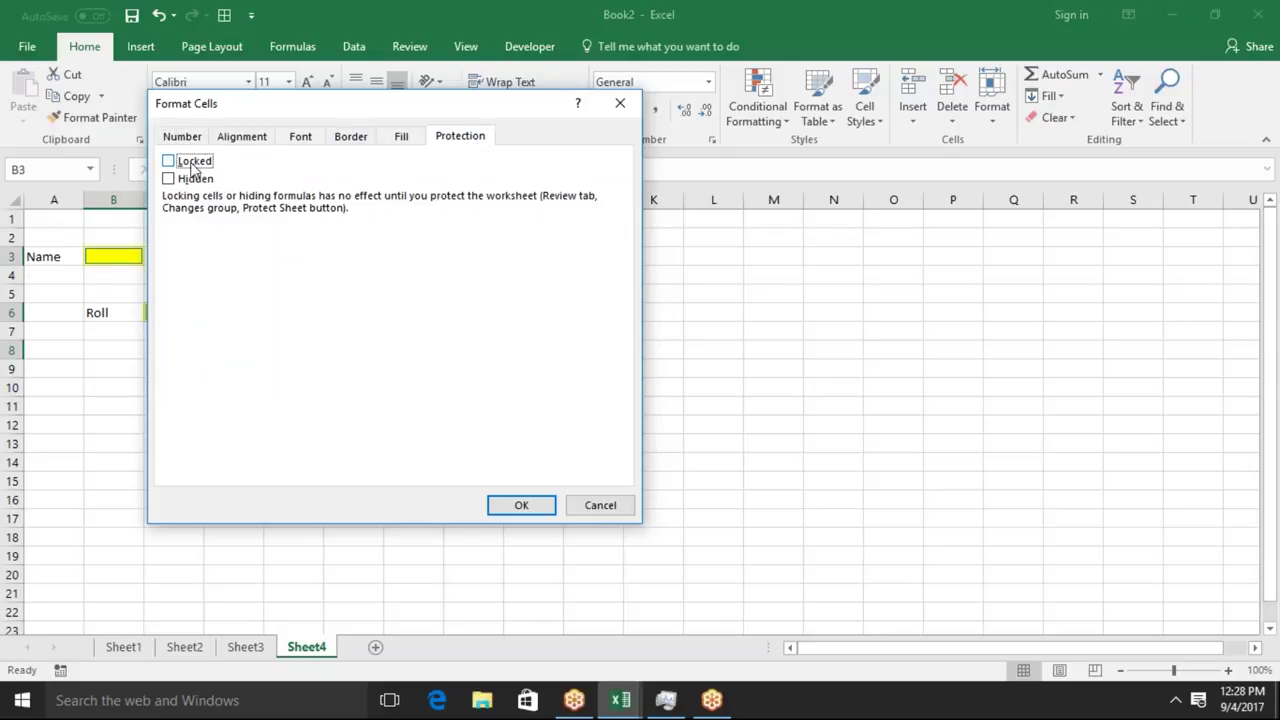
left_click(546, 511)
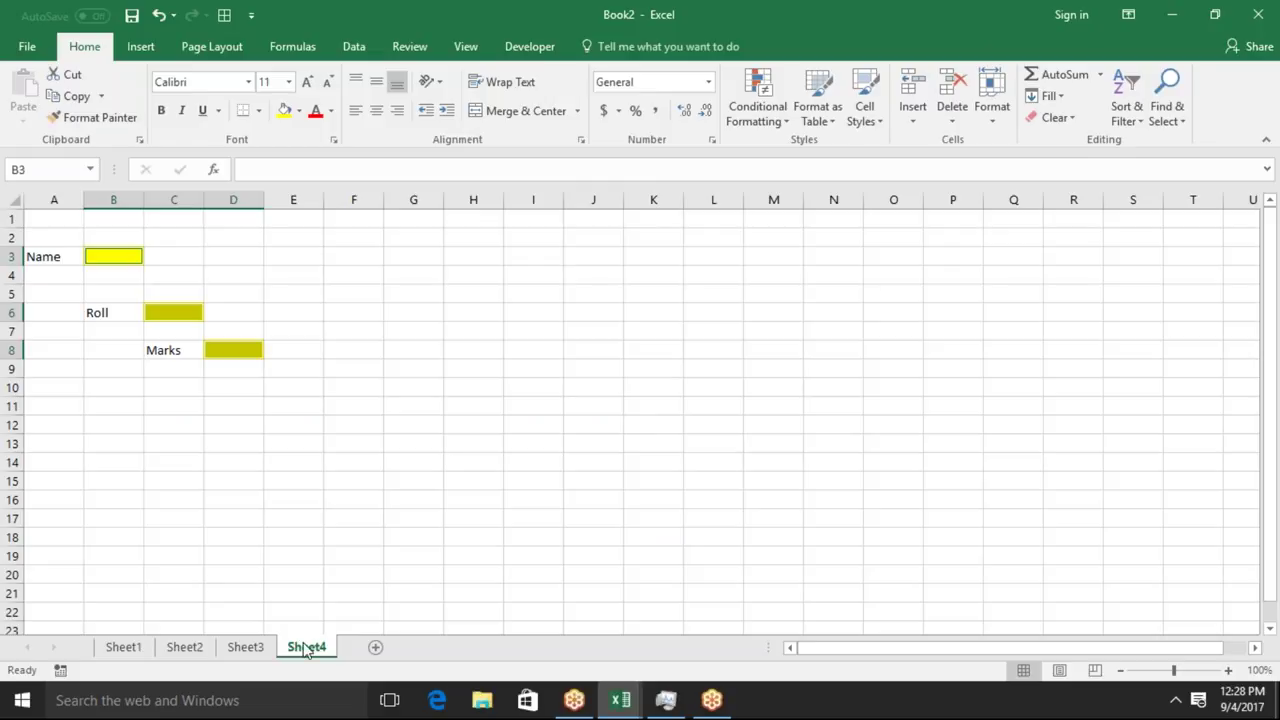
Protect Sheet4 with 'Select locked cells' unchecked.
right_click(306, 649)
left_click(355, 537)
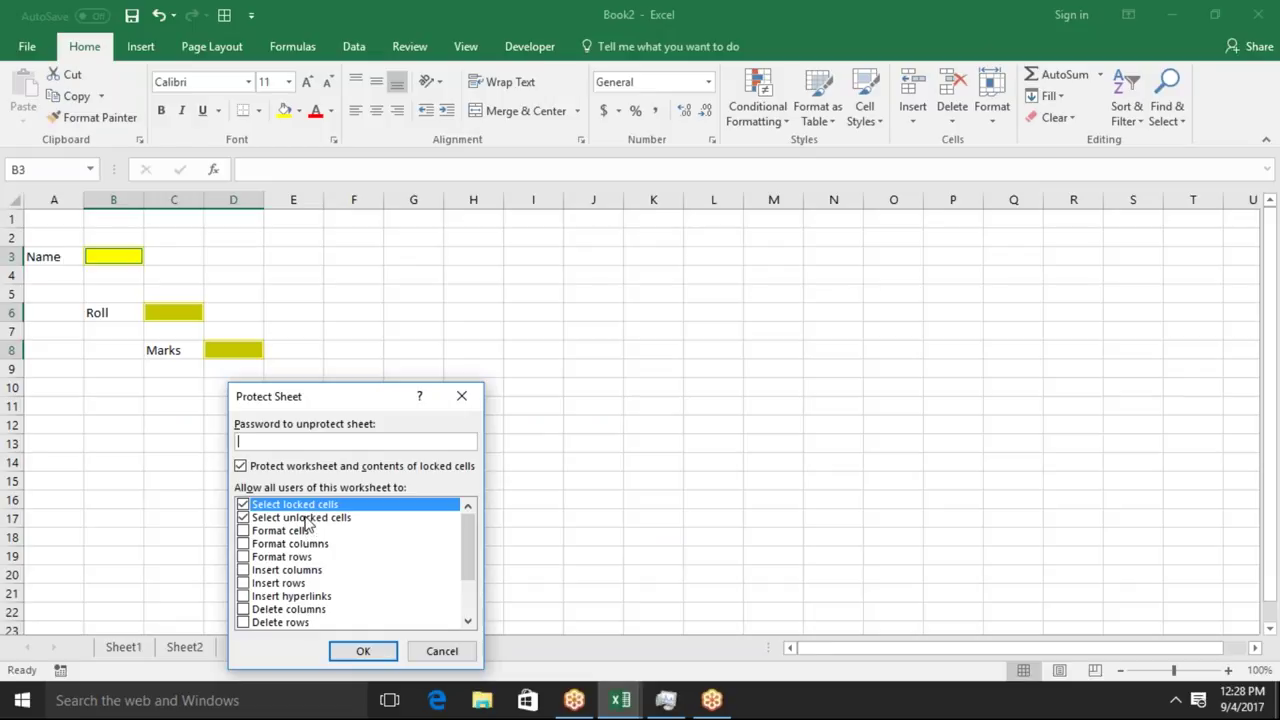
left_click(243, 504)
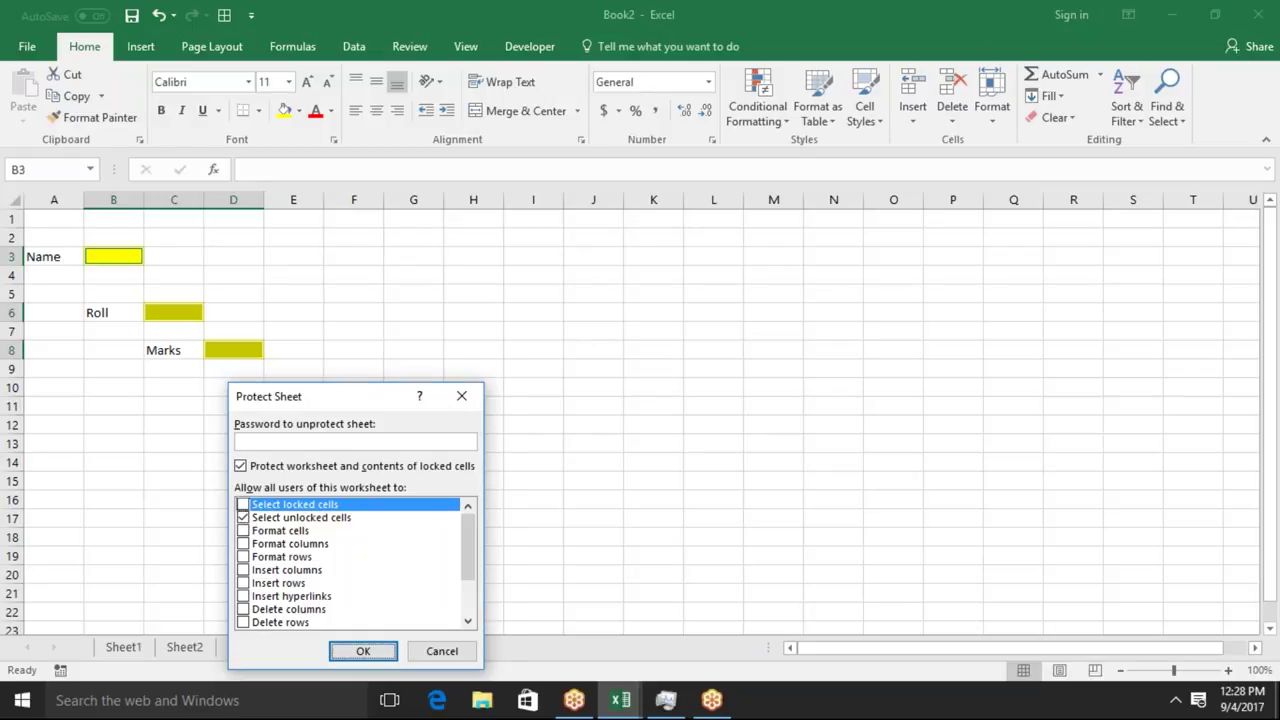
left_click(363, 651)
Test an entry in D8, cancel it, and Tab through the unlocked yellow cells.
left_click(233, 349)
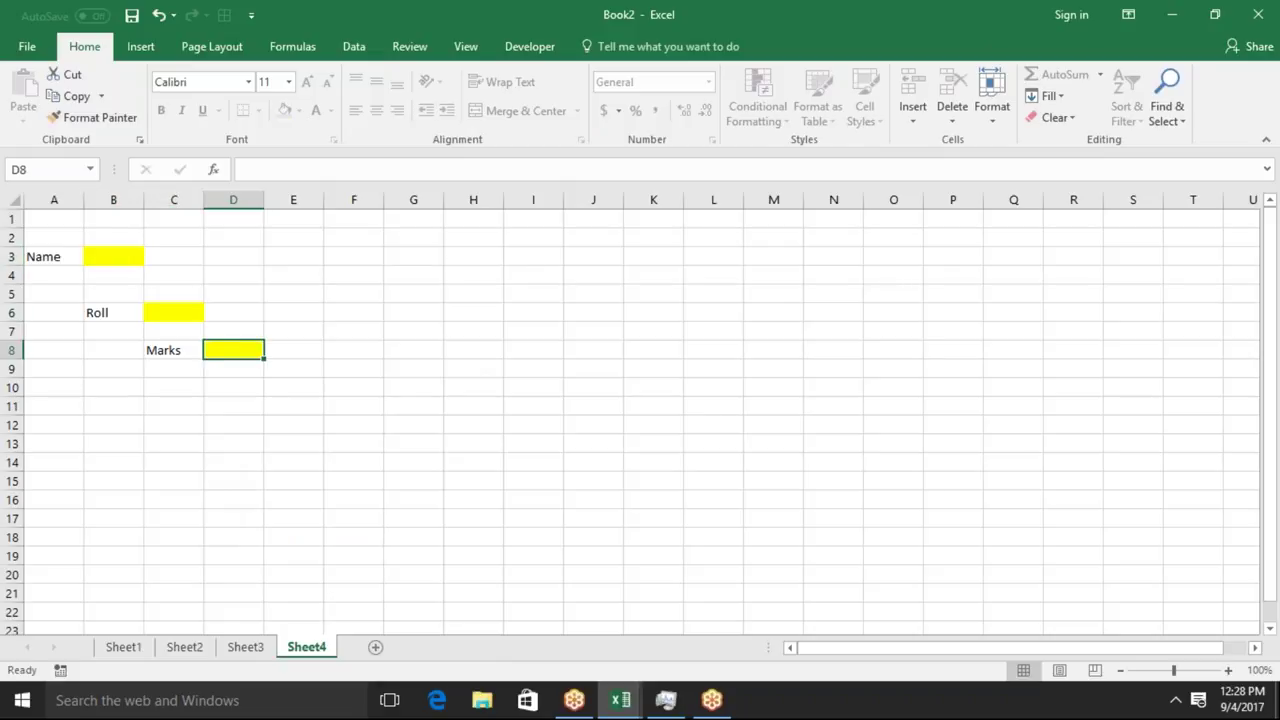
type("\\")
key("Escape")
key("Tab")
key("Tab")
key("Tab")
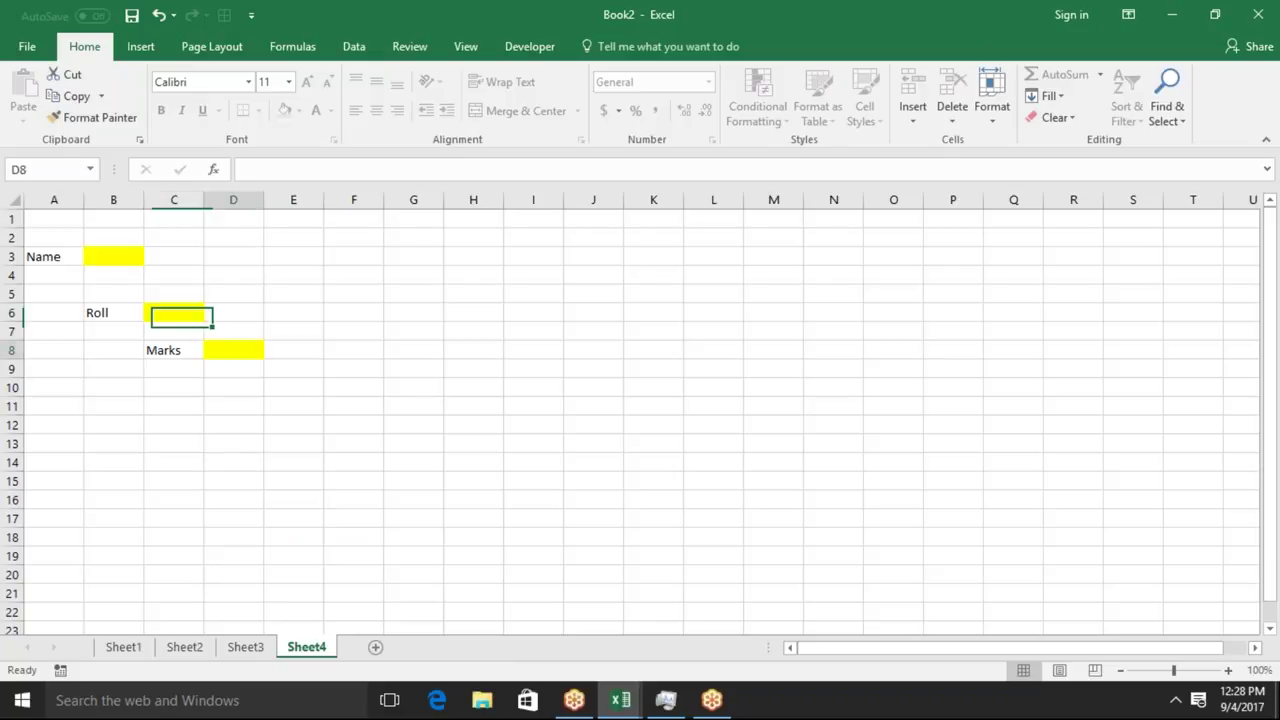
key("Tab")
key("Tab")
key("Tab")
key("Tab")
key("Tab")
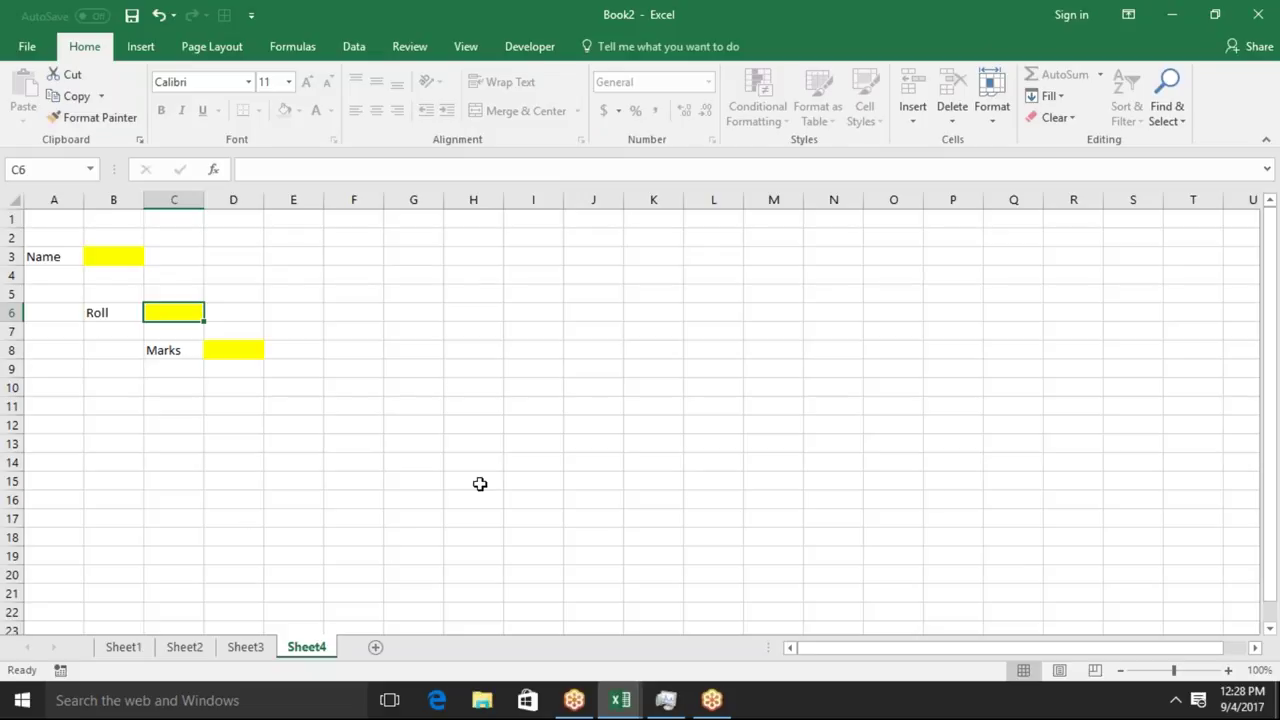
Add a new Sheet5 and fill block C5:F15 yellow.
left_click(375, 648)
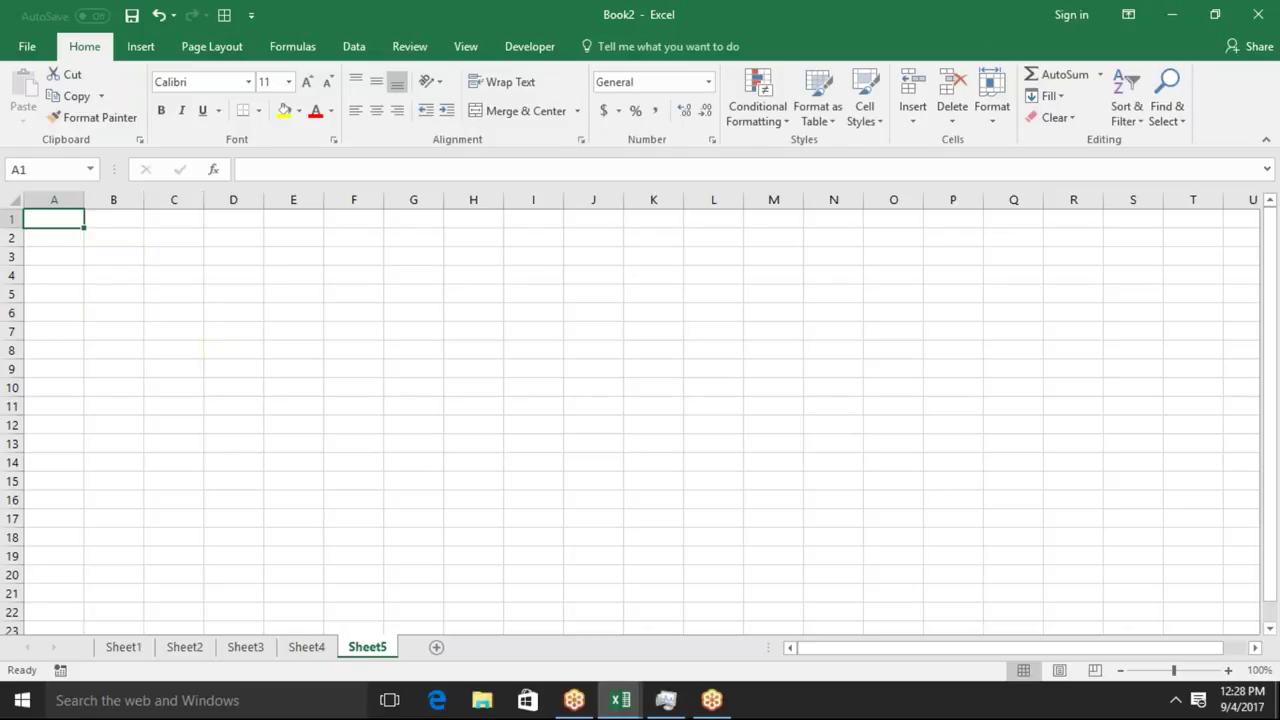
left_click_drag(196, 302, 326, 481)
left_click(284, 110)
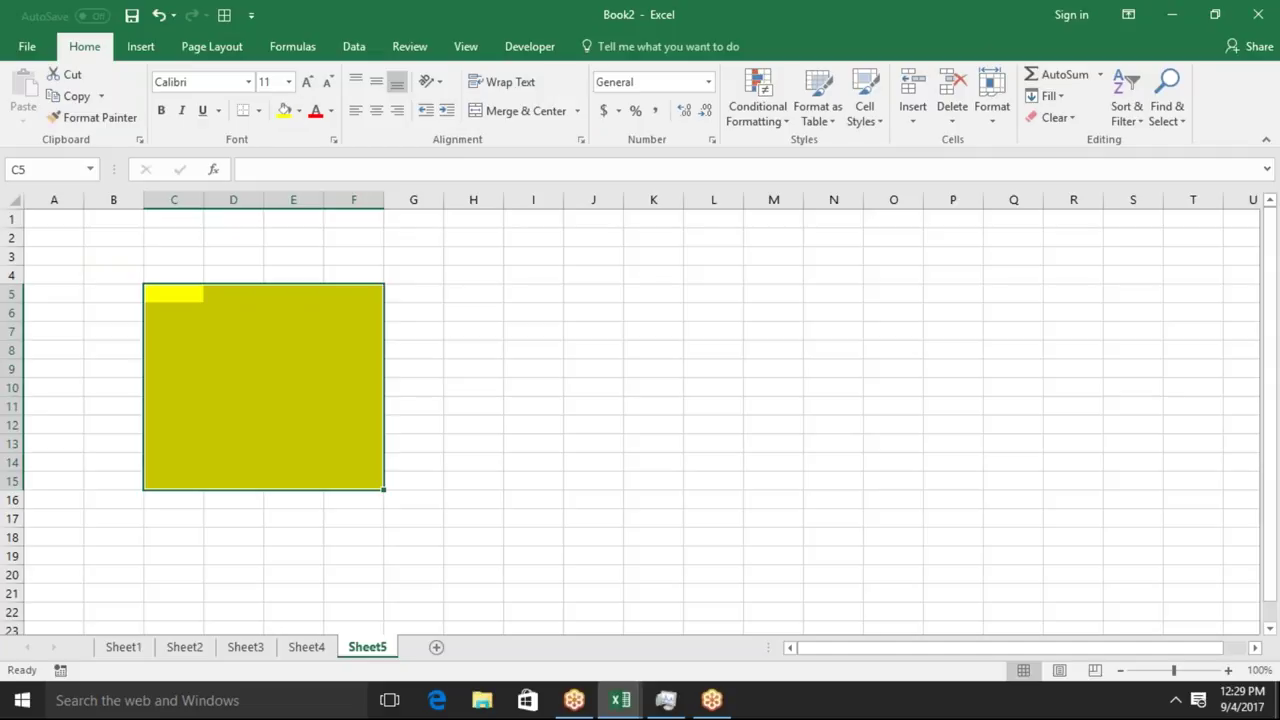
Fill the second block K5:N15 yellow.
mouse_move(645, 294)
left_mouse_down()
mouse_move(820, 457)
mouse_move(826, 480)
left_mouse_up()
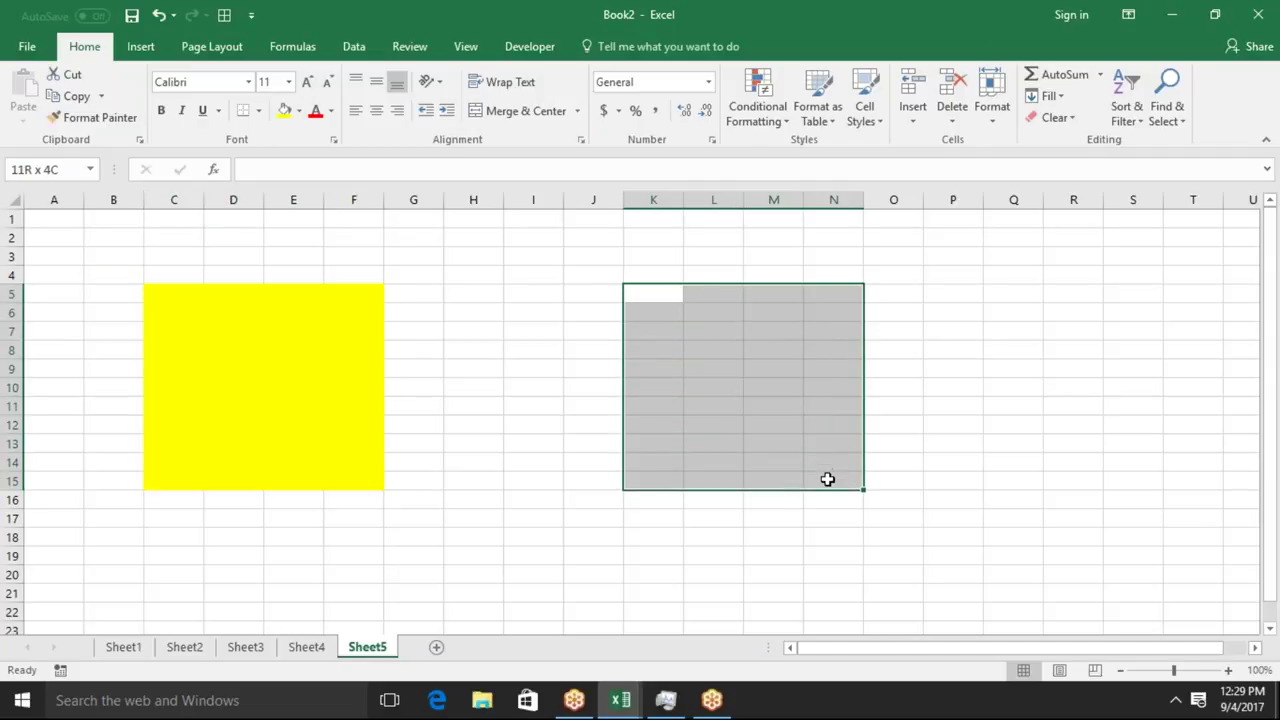
left_click(298, 111)
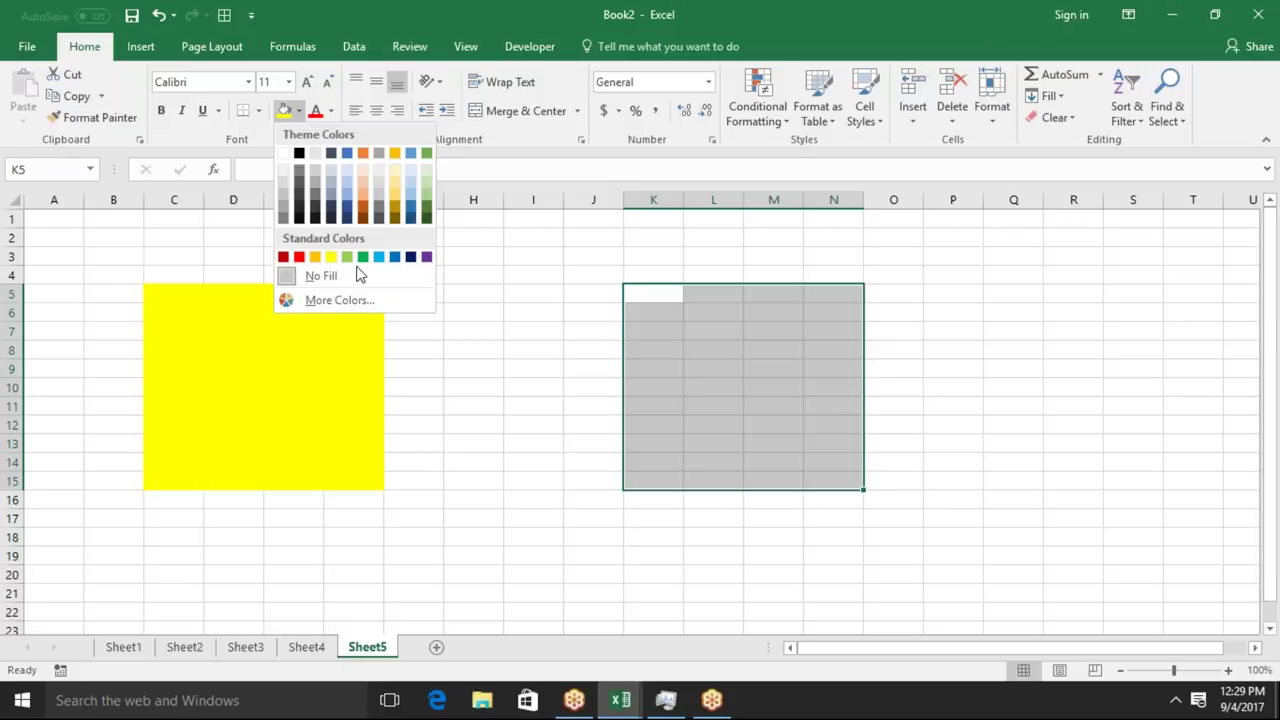
left_click(358, 270)
left_click(299, 112)
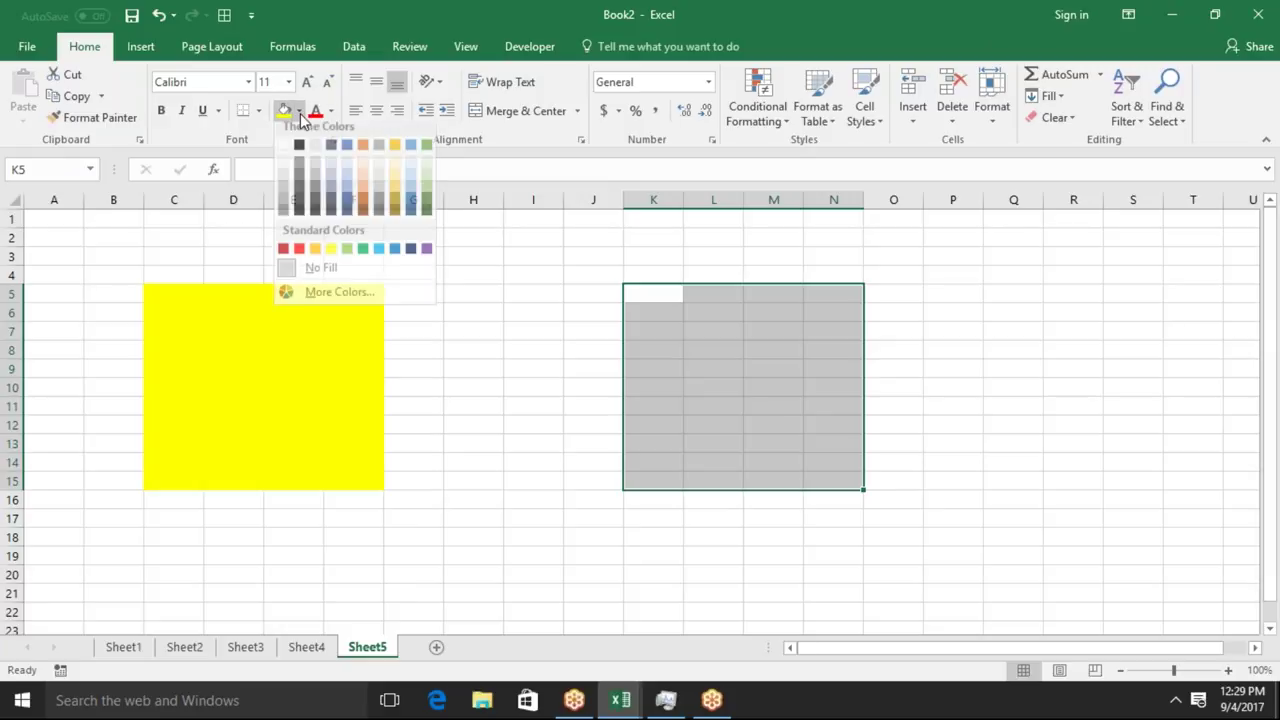
left_click(345, 268)
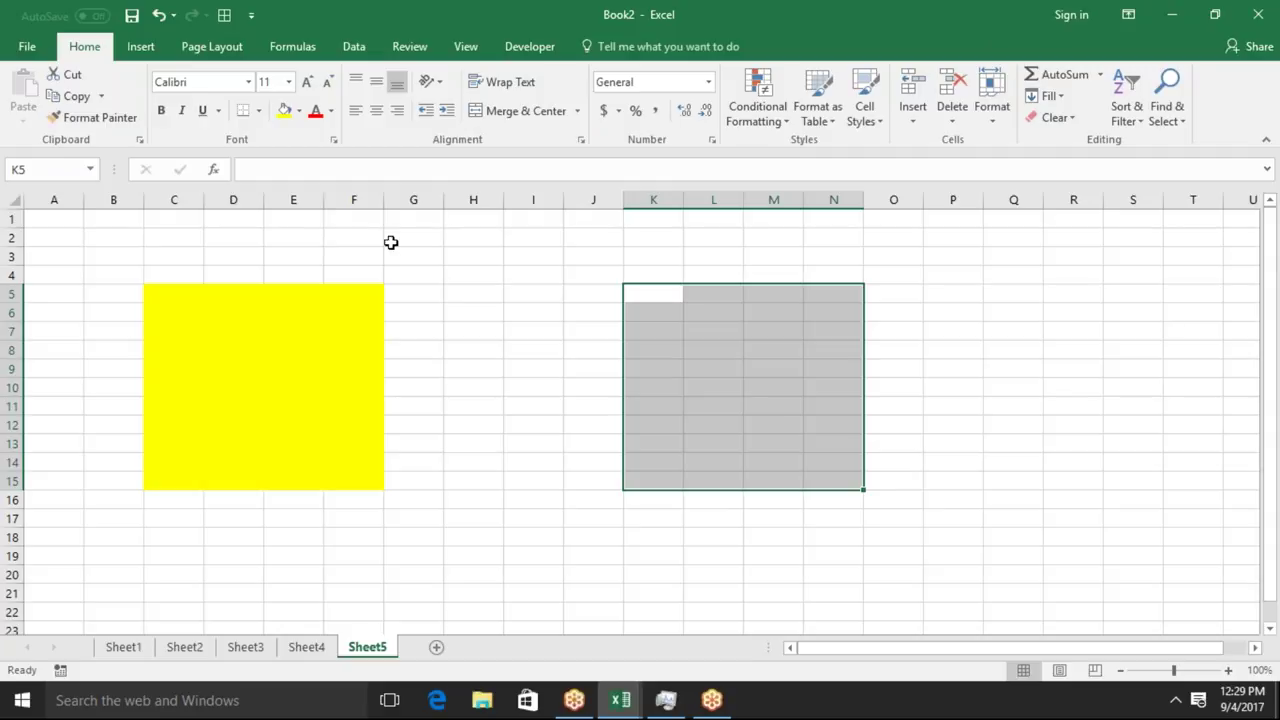
left_click(285, 112)
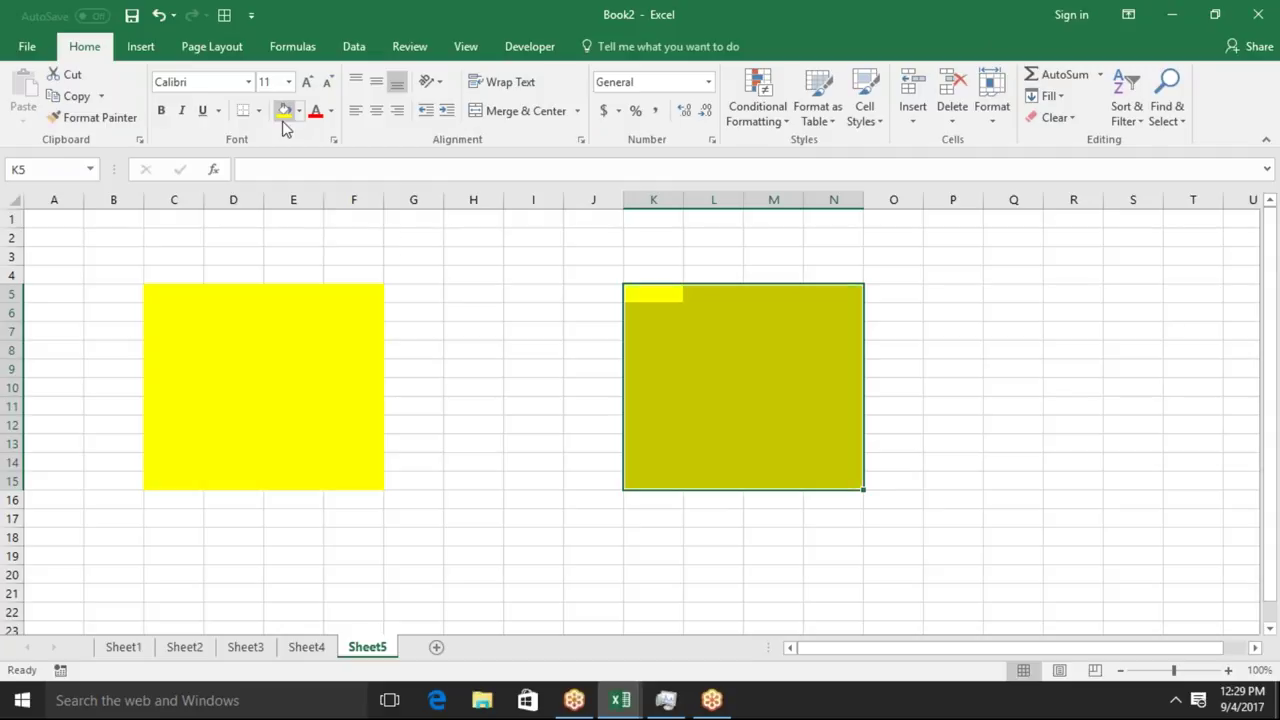
left_click(174, 252)
Label the blocks with A in C4 and B in K4.
left_click(174, 275)
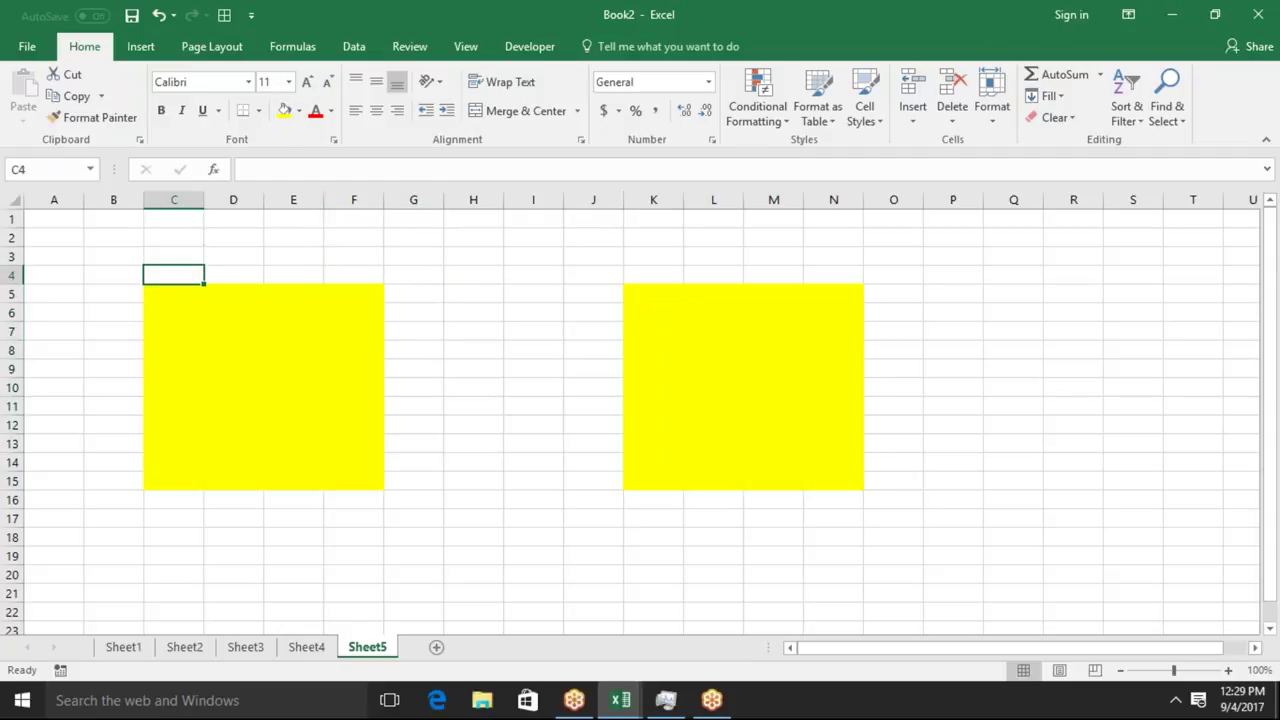
type("A")
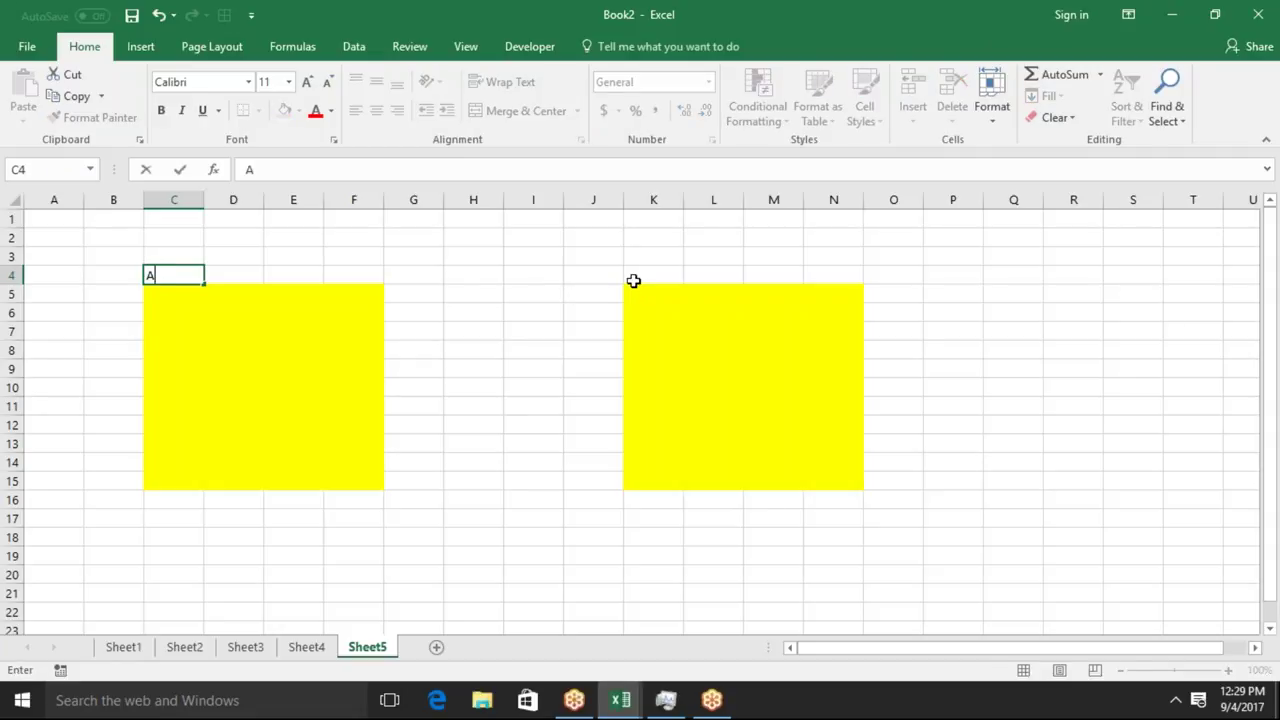
left_click(636, 278)
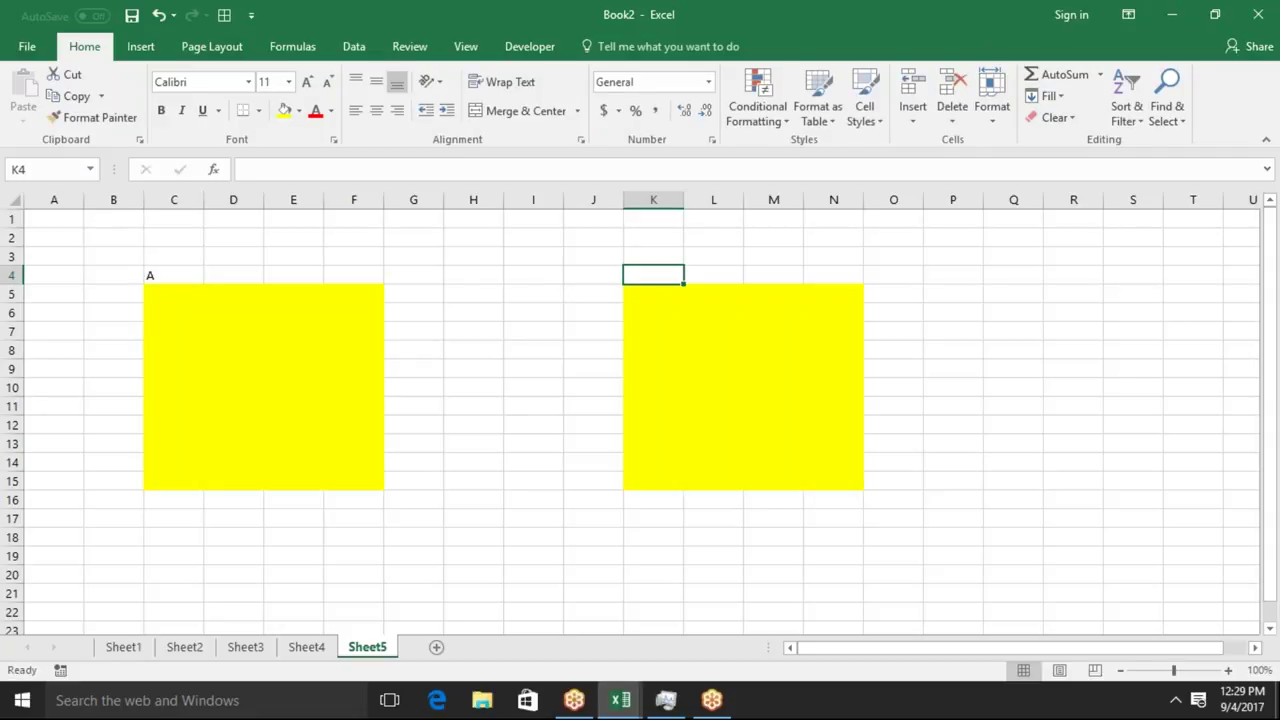
type("B")
left_click(533, 369)
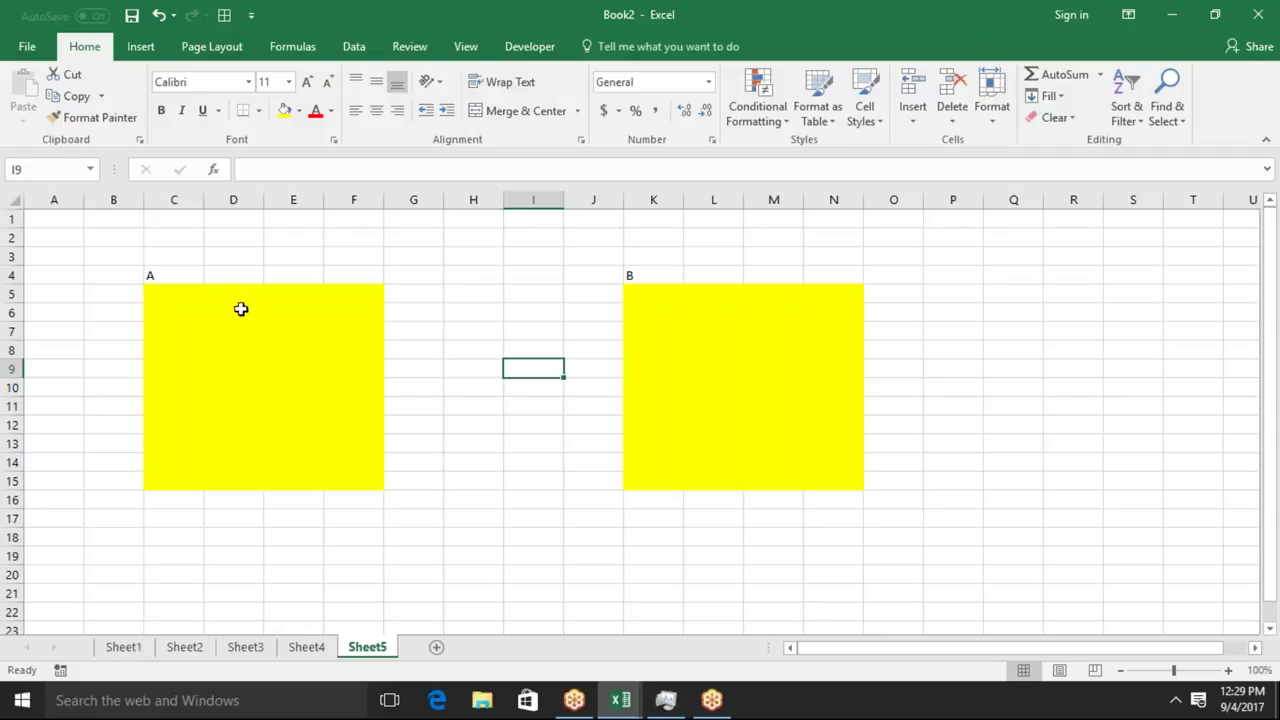
Switch to the Review tab and select block A, C5:F15, with Shift+arrow keys.
left_click(180, 311)
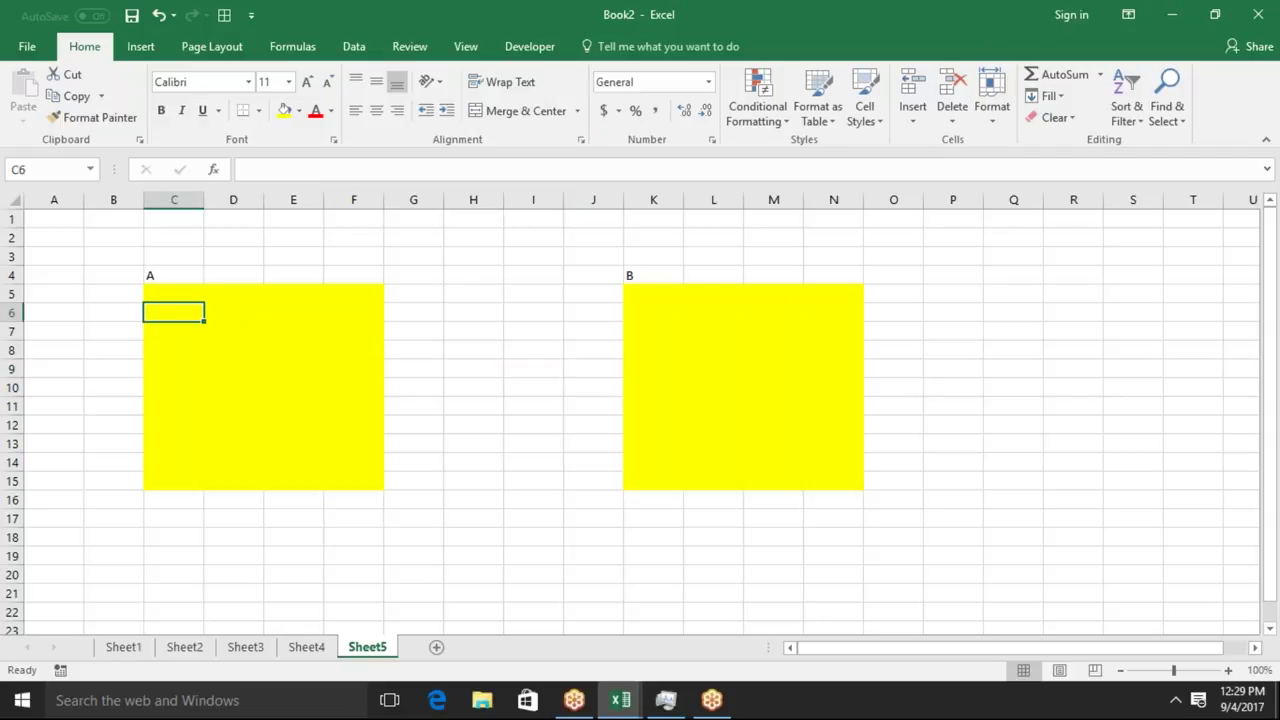
left_click(410, 47)
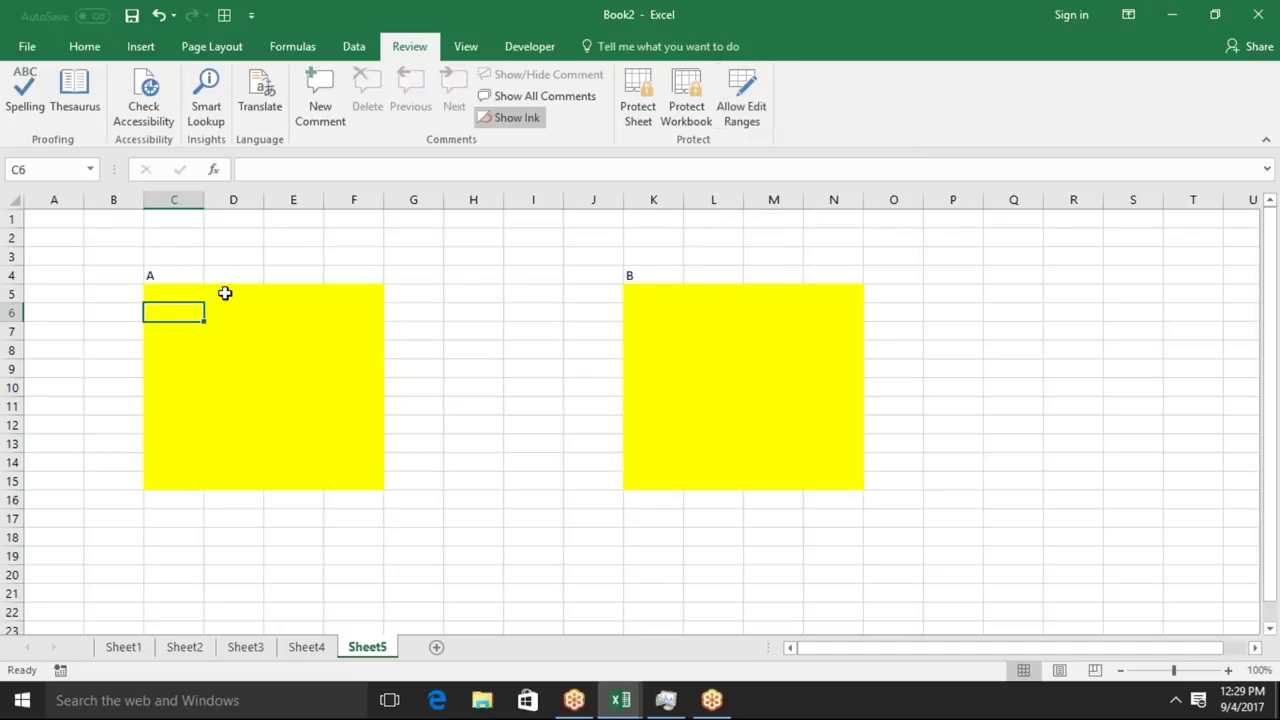
left_click(172, 294)
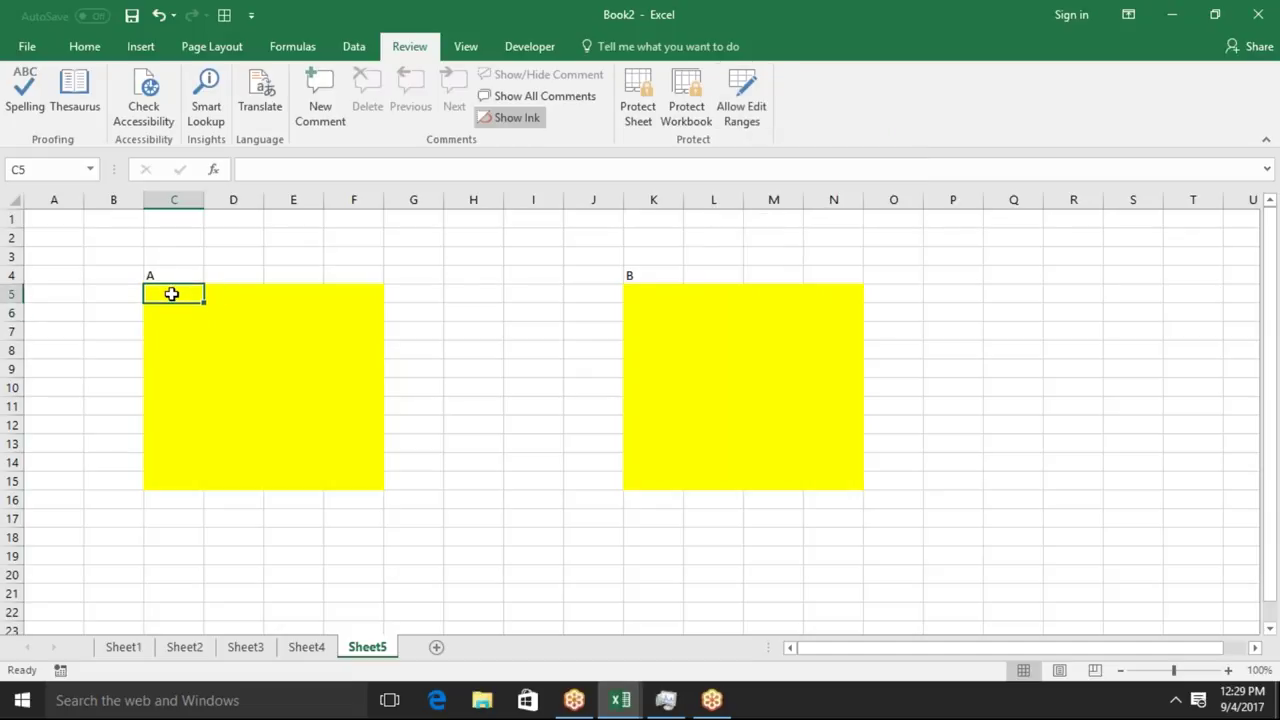
key("shift+Right")
key("shift+Right")
key("shift+Right")
key("shift+Down")
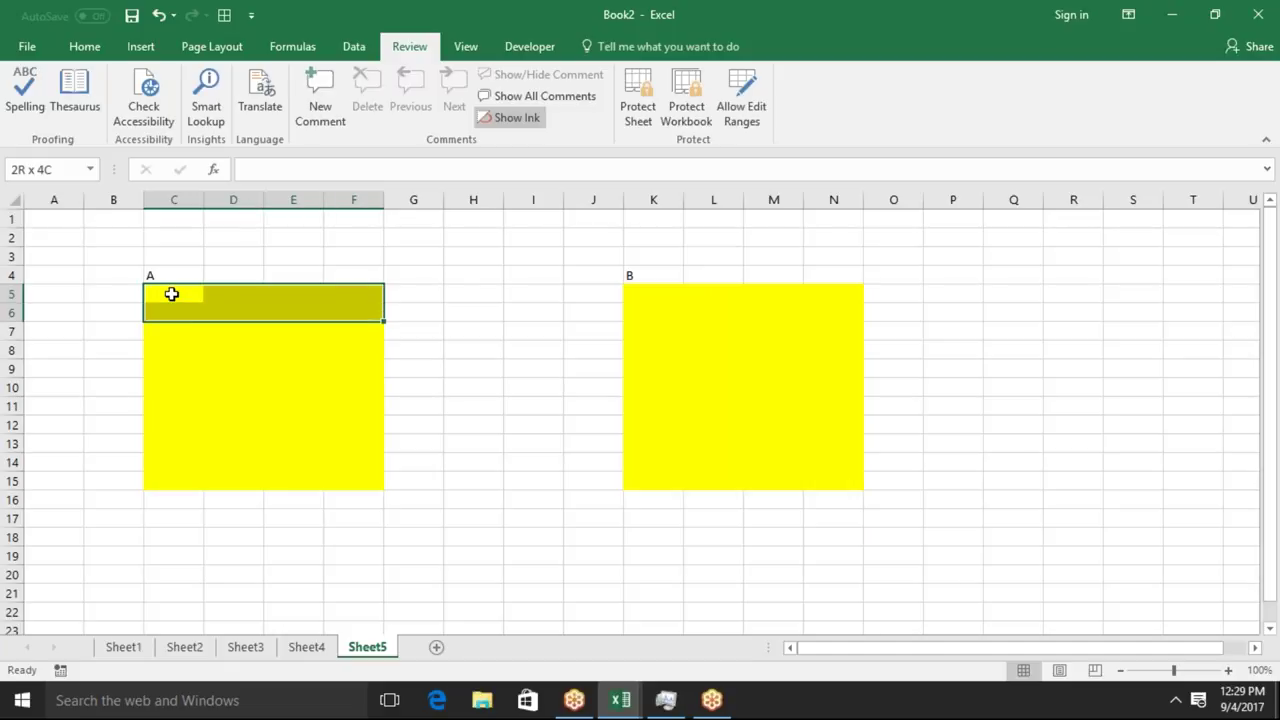
key("shift+Down")
key("shift+Down")
key("shift+Down")
key("shift+Down")
key("shift+Down")
key("shift+Down")
key("shift+Down")
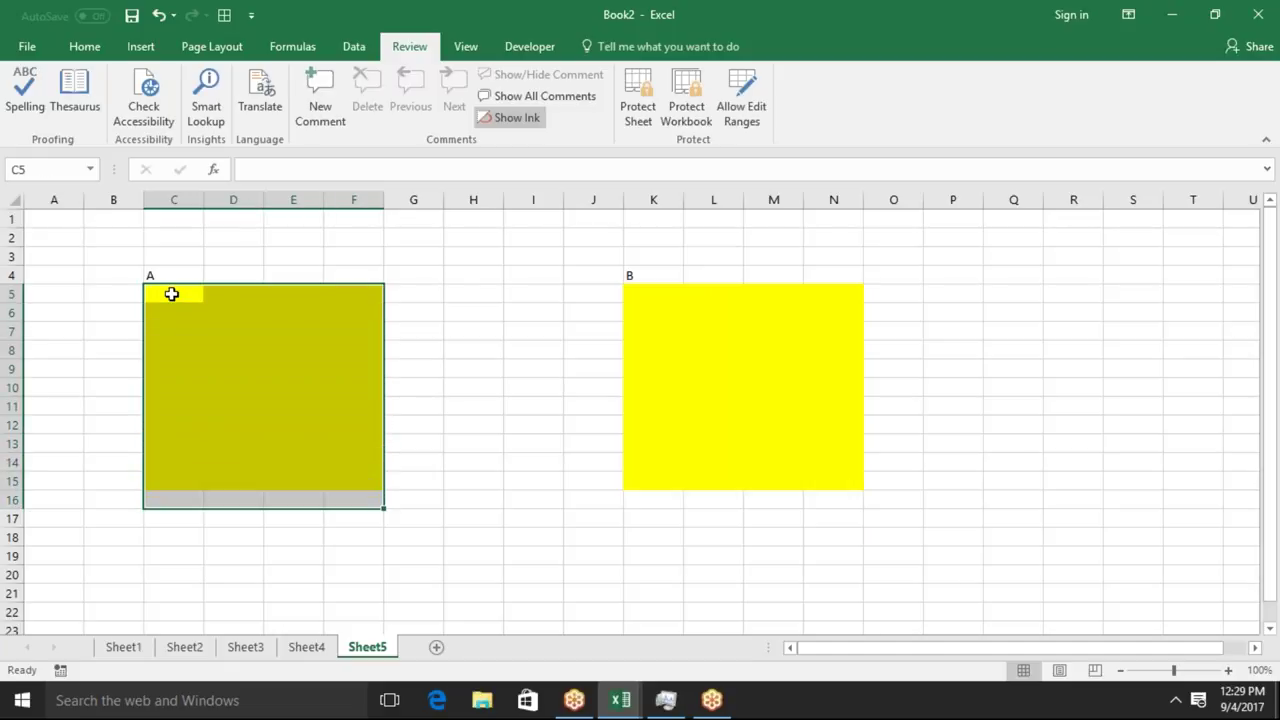
key("shift+Up")
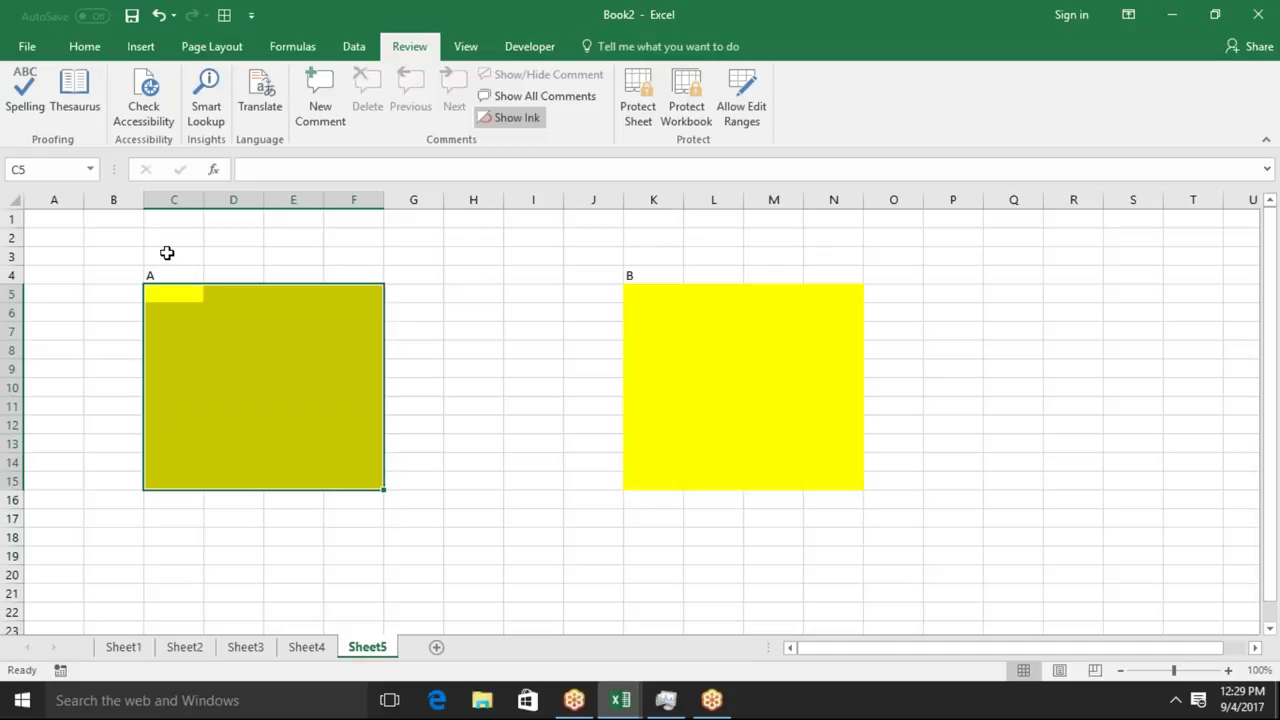
Add Range1 covering $C$5:$F$15 as a password-protected editable range.
left_click(737, 118)
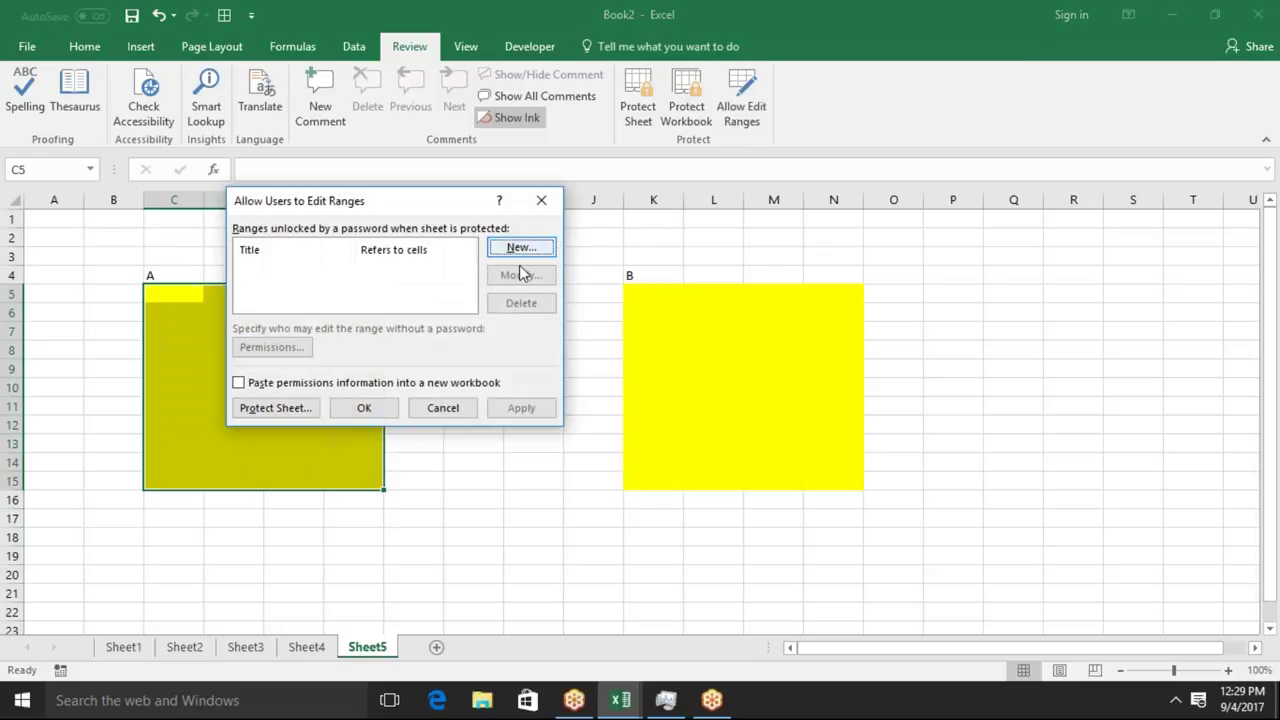
left_click(520, 250)
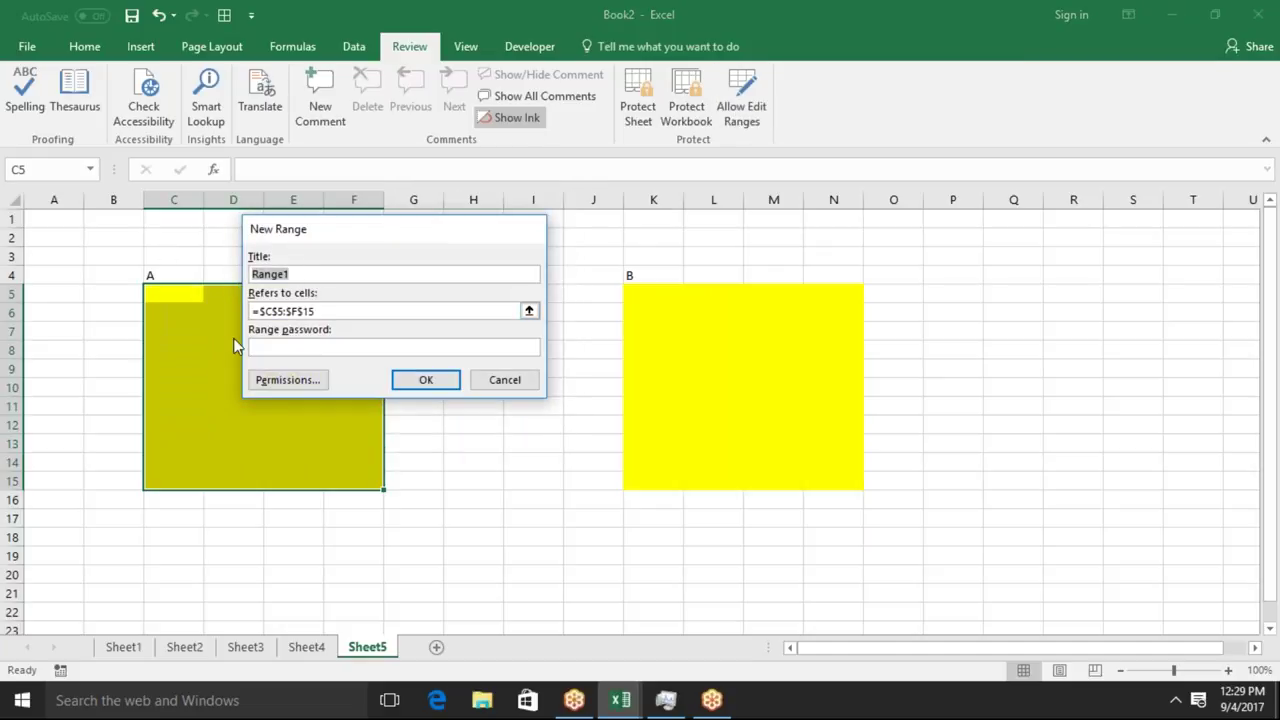
left_click(491, 311)
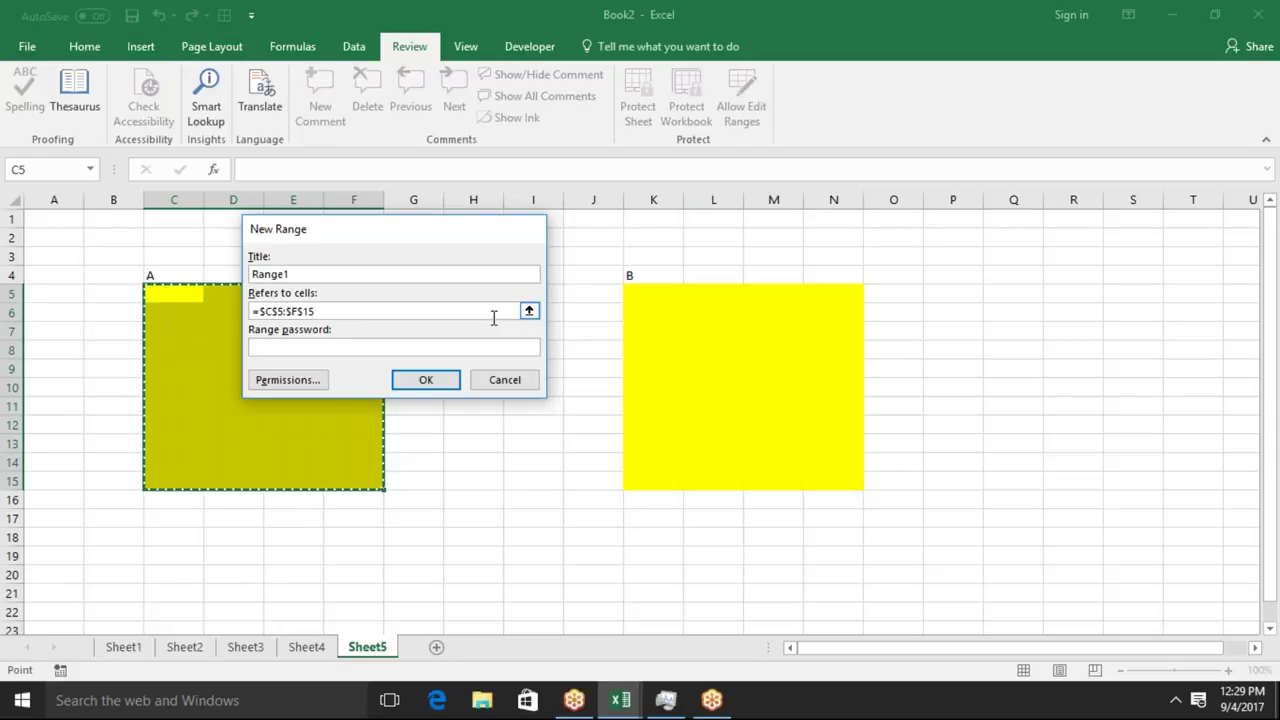
left_click(479, 347)
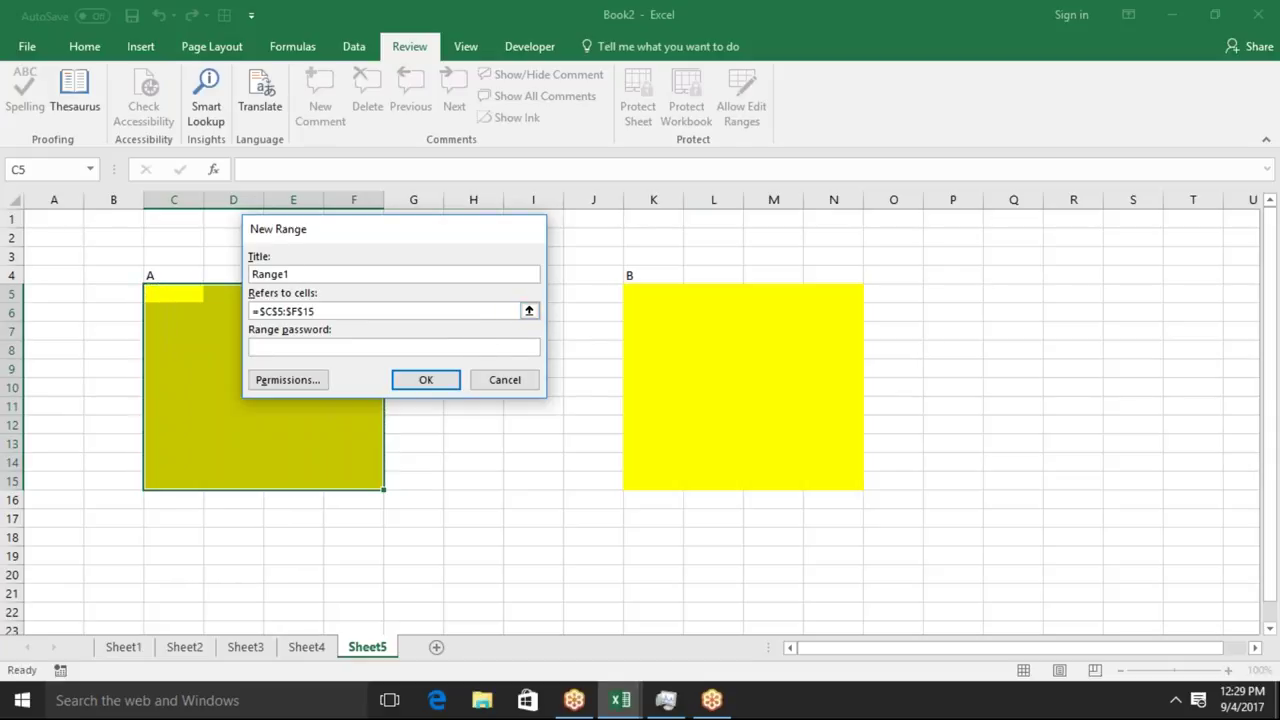
key("Return")
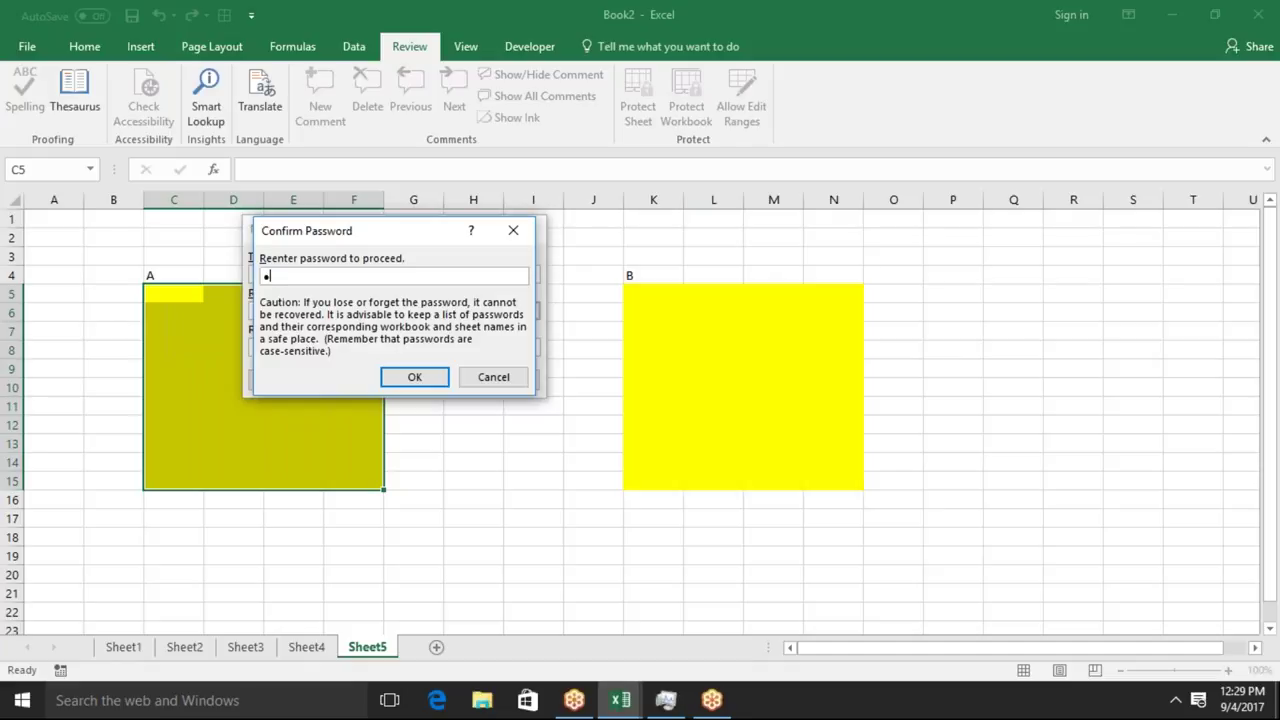
key("Return")
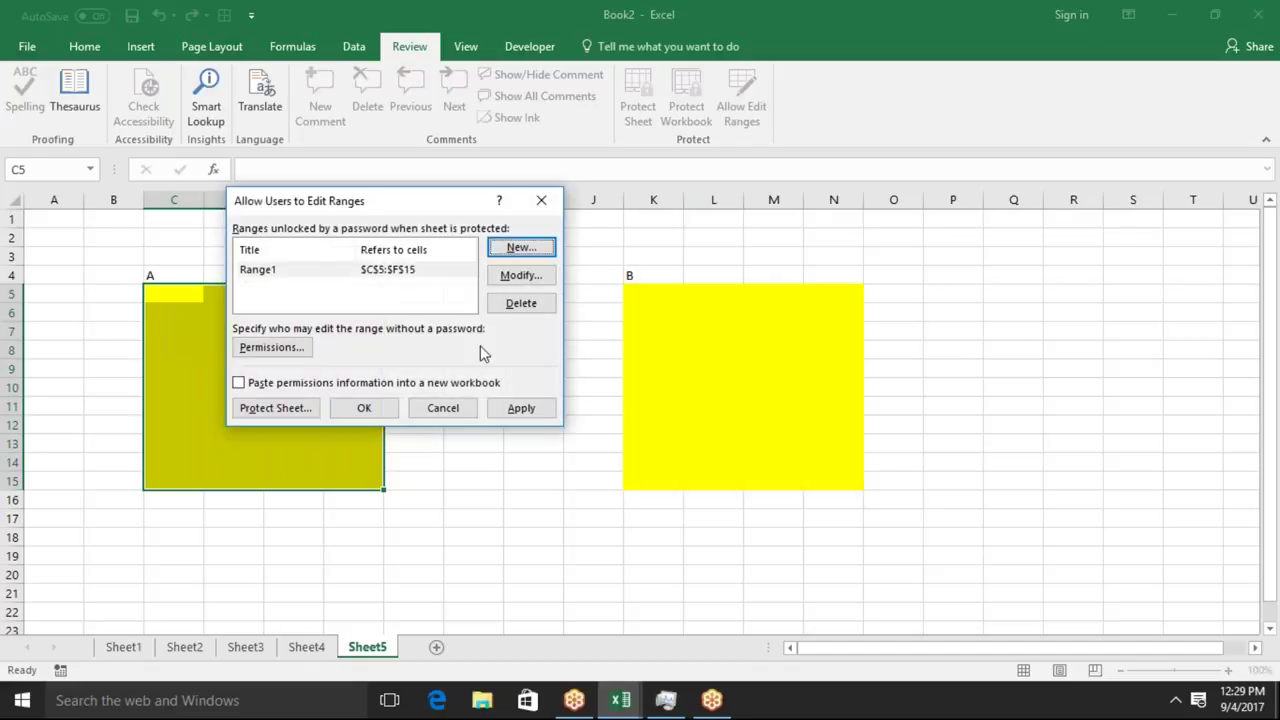
Start a second editable range that refers to cells K5:N15.
left_click(505, 249)
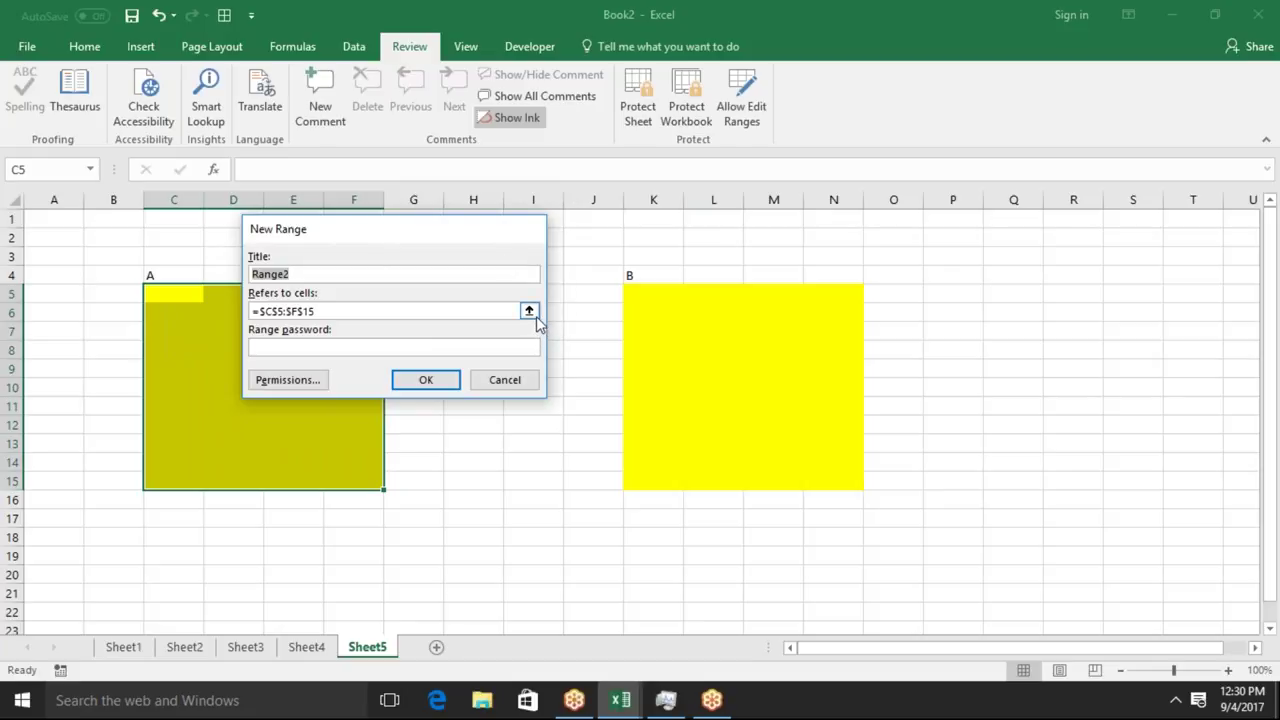
left_click(529, 311)
left_click(652, 295)
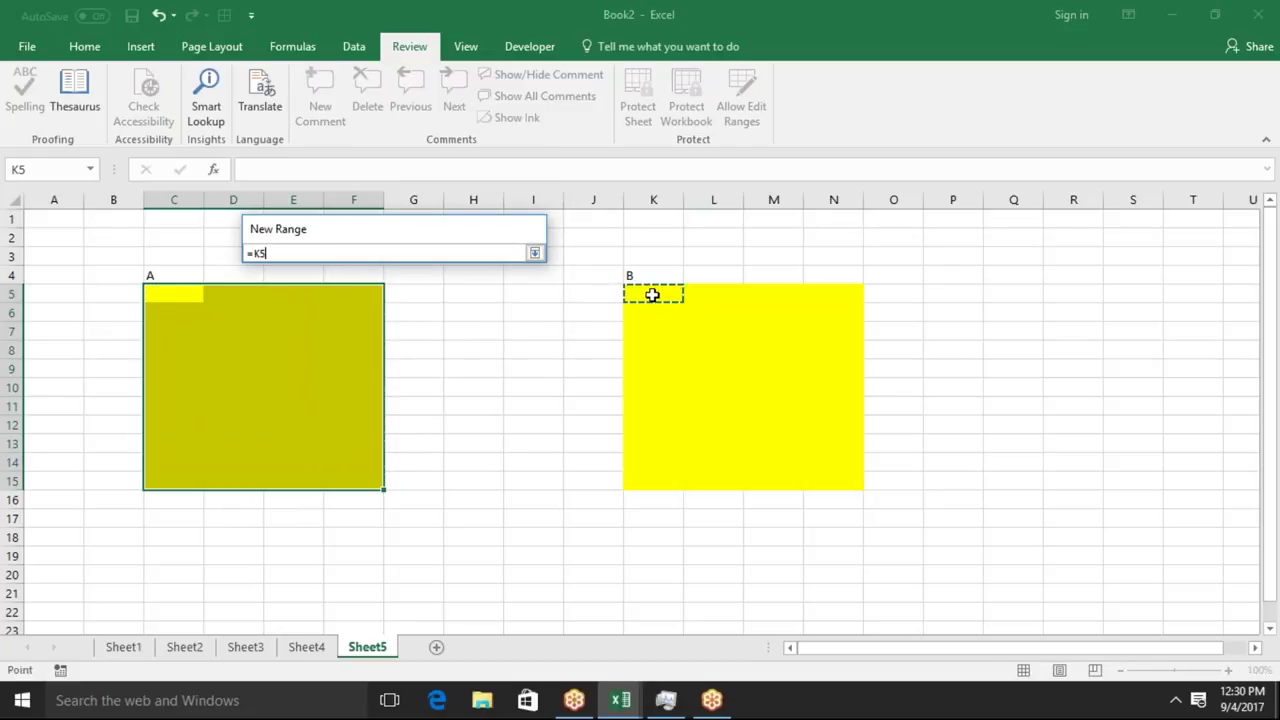
key("shift+Right")
key("shift+Right")
key("shift+Right")
key("shift+Down")
key("shift+Down")
key("shift+Down")
key("shift+Down")
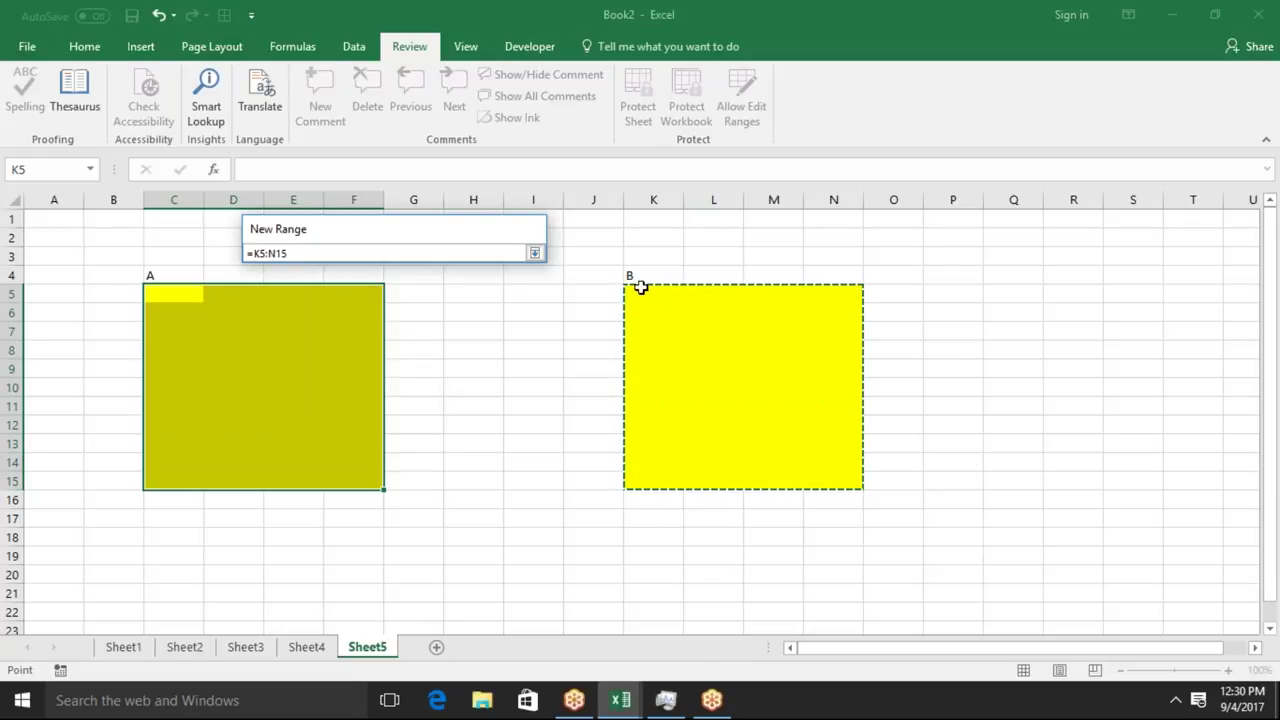
left_click(535, 253)
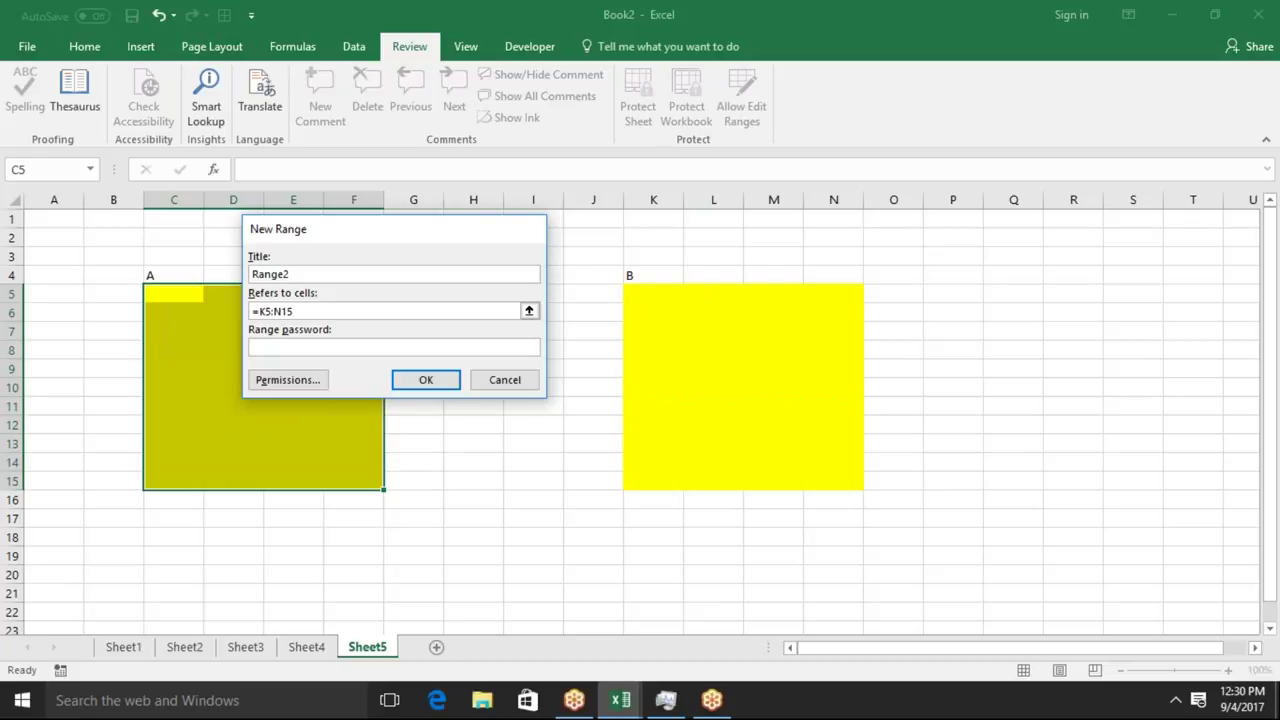
Give Range2 a confirmed password after fixing a mismatch, then apply and close the ranges list.
type("1")
key("Return")
type("2")
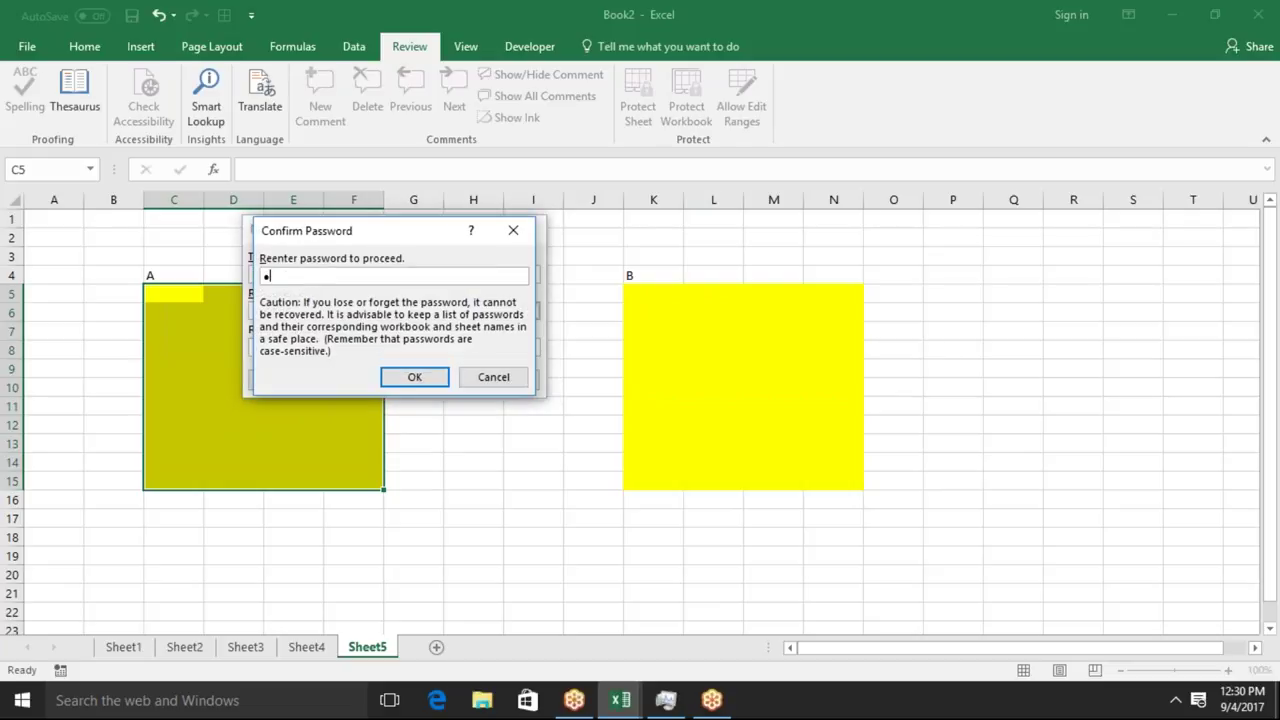
key("Return")
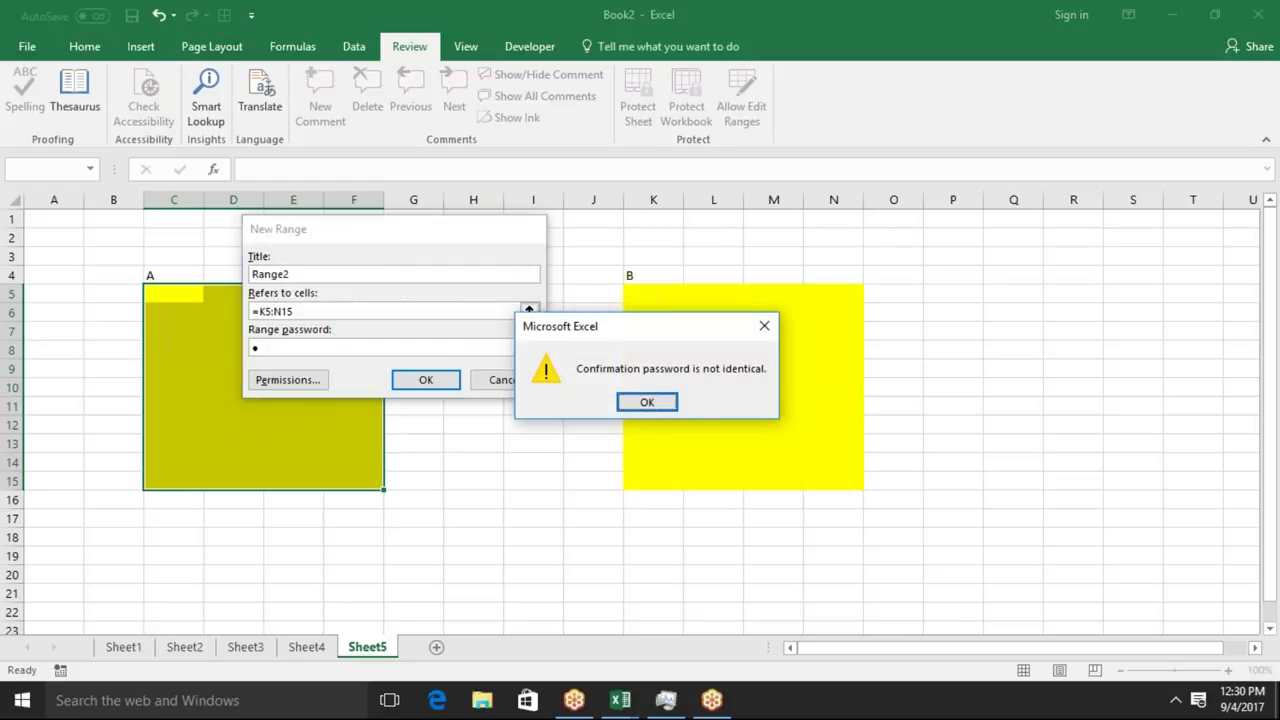
key("Return")
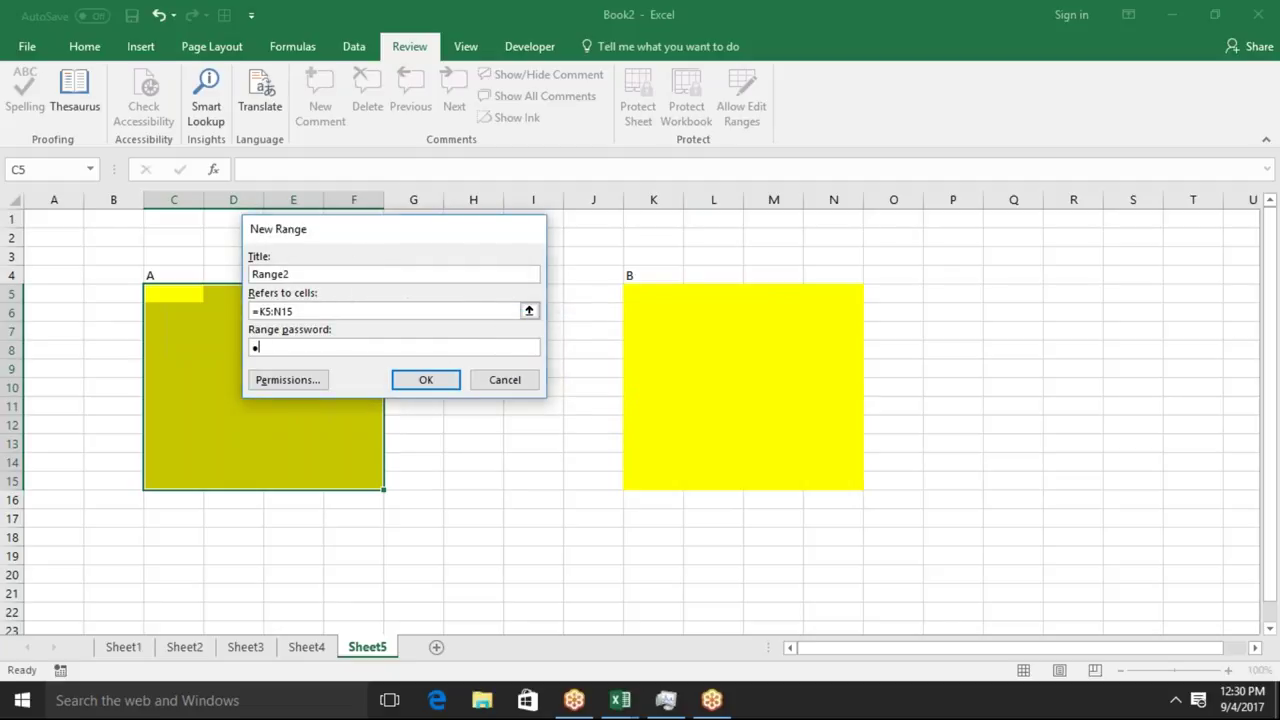
key("Return")
type("1")
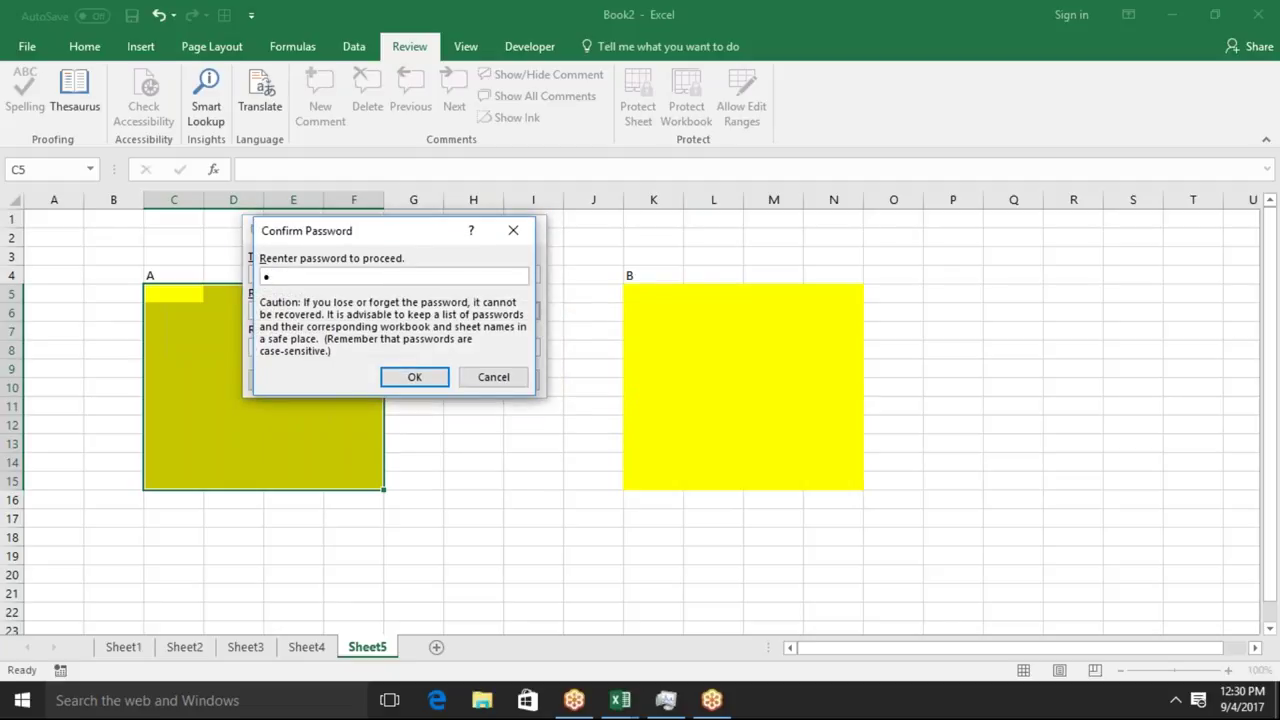
key("Return")
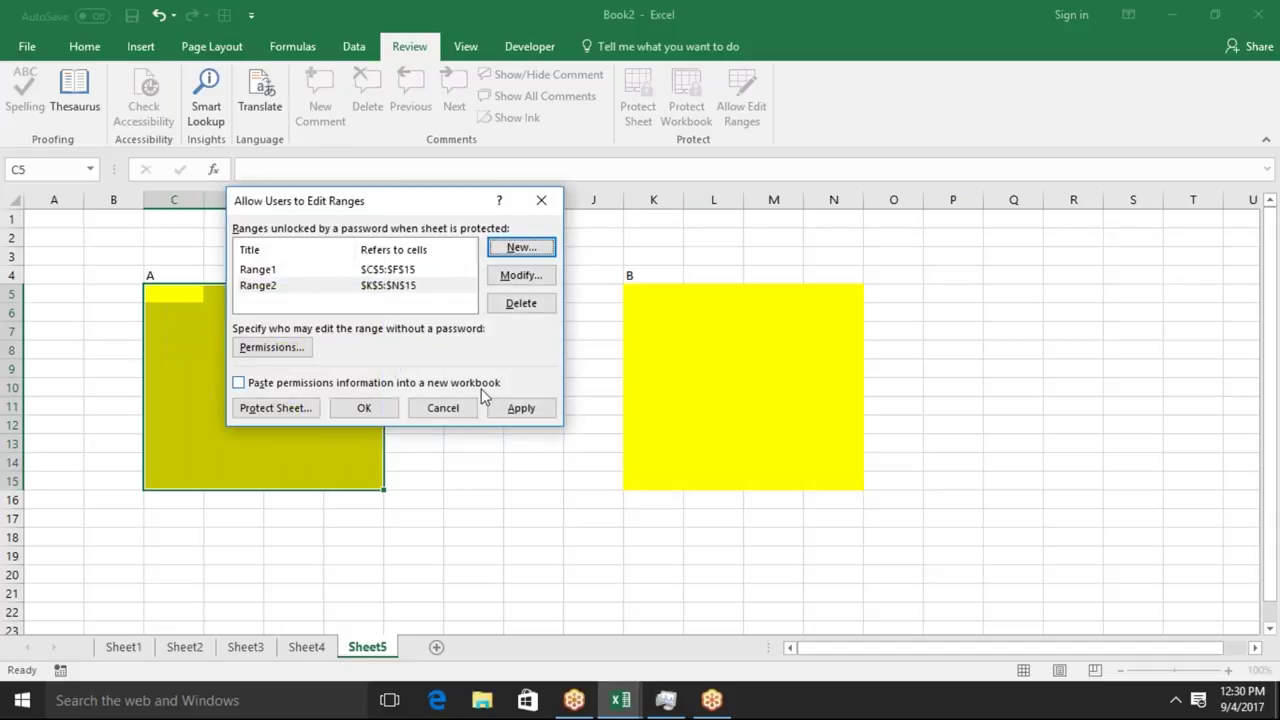
left_click(505, 411)
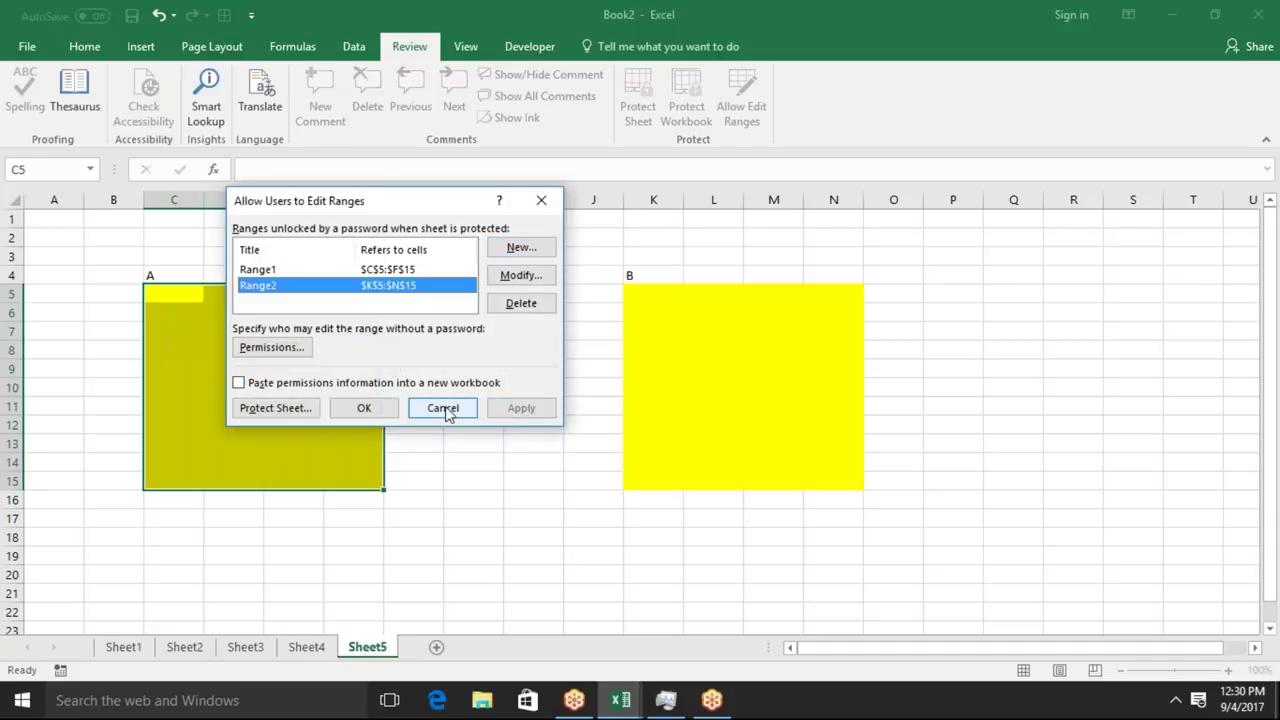
left_click(391, 409)
Protect Sheet5 from its tab menu, then select E12 inside range A.
left_click(415, 479)
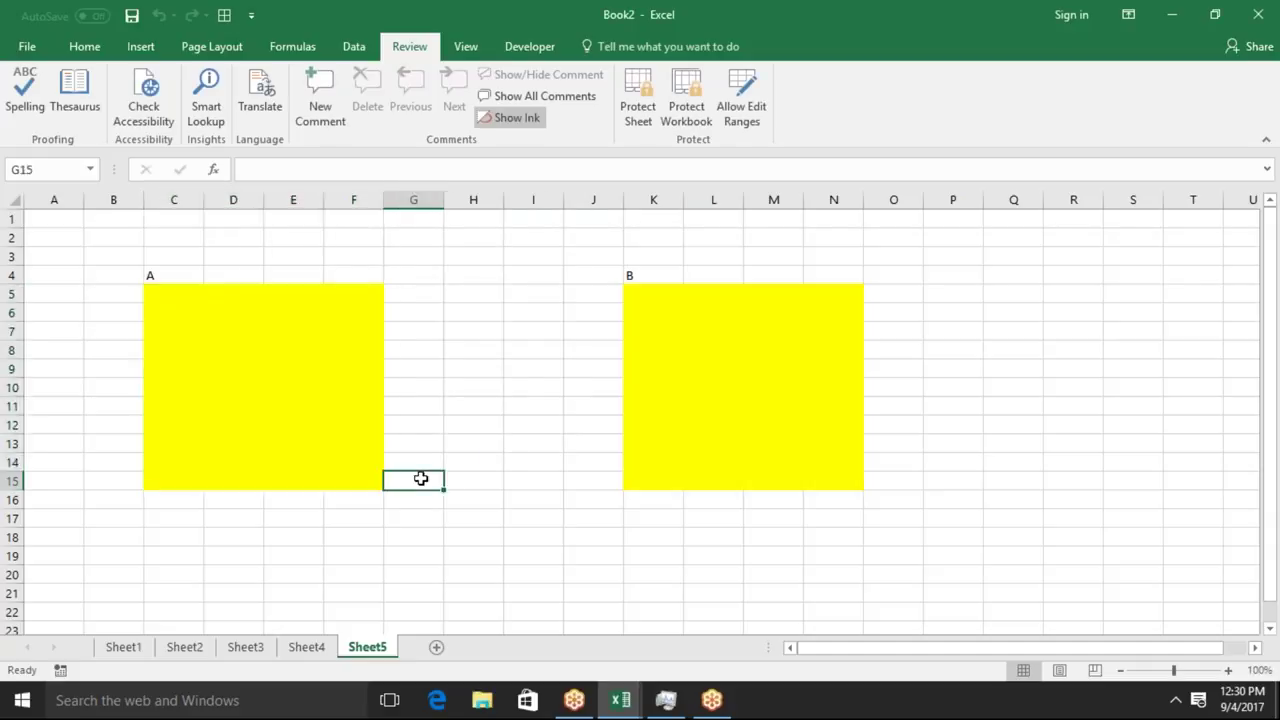
right_click(381, 650)
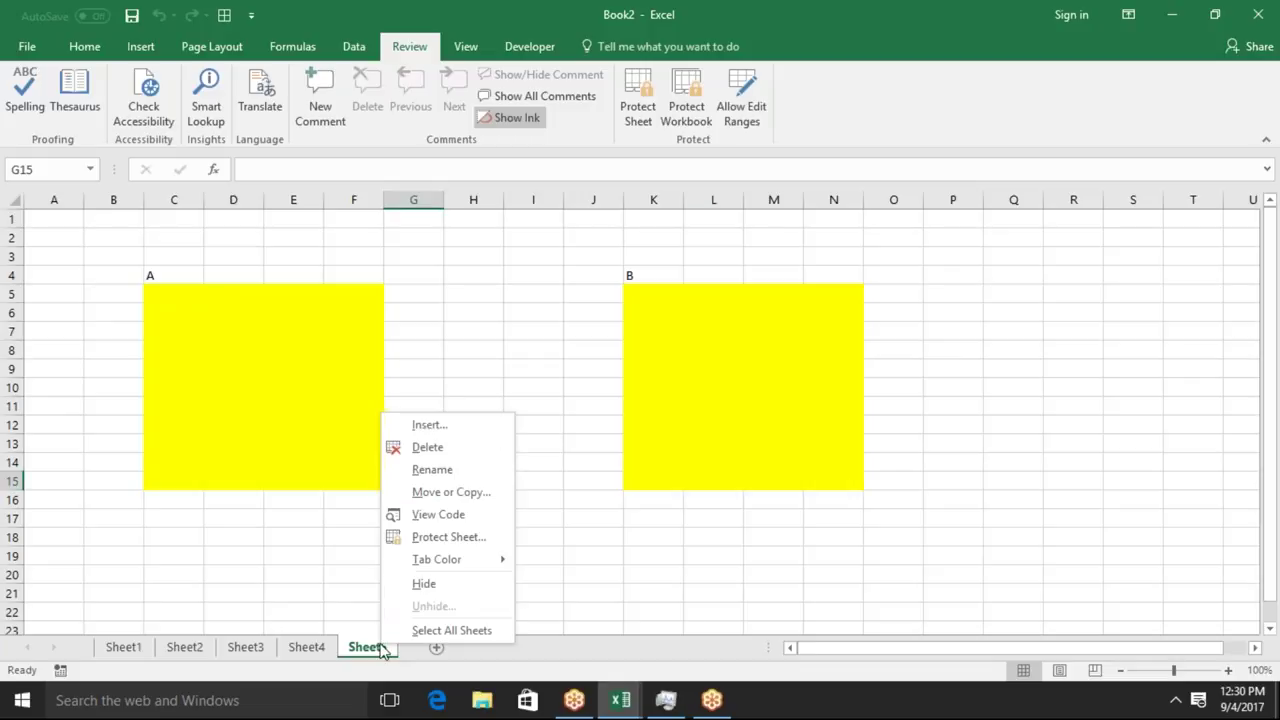
left_click(455, 536)
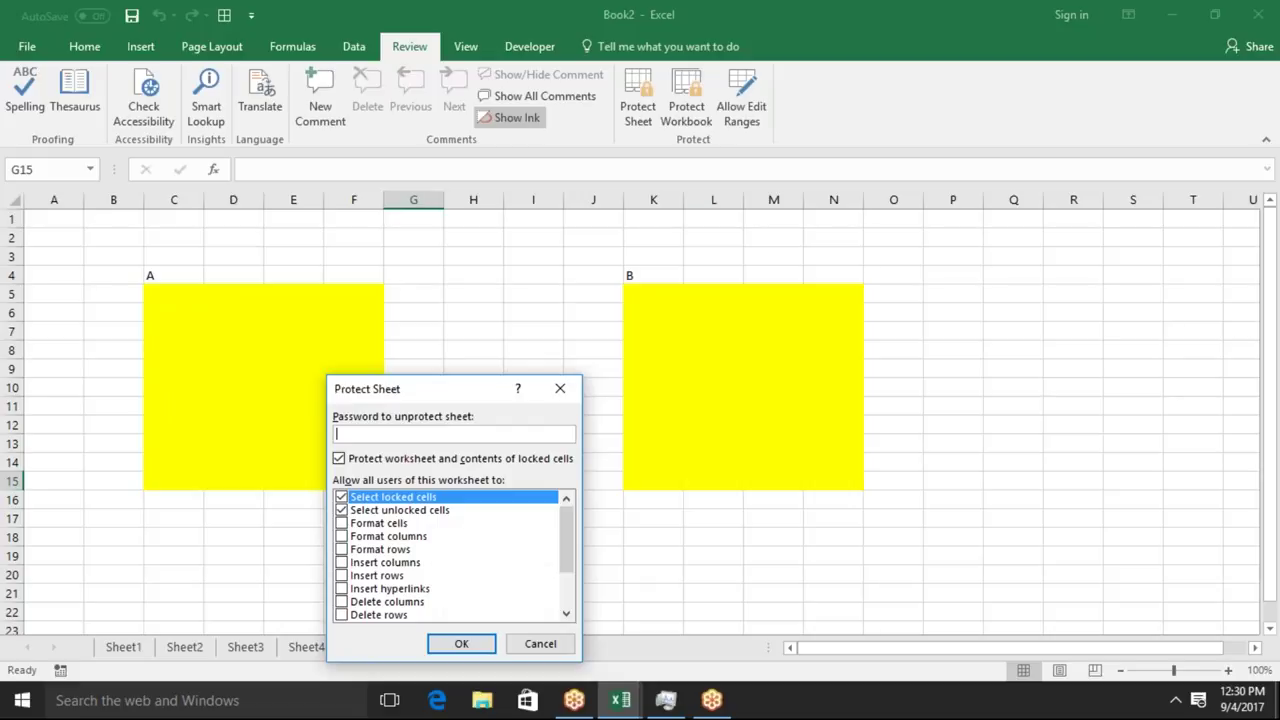
left_click(455, 643)
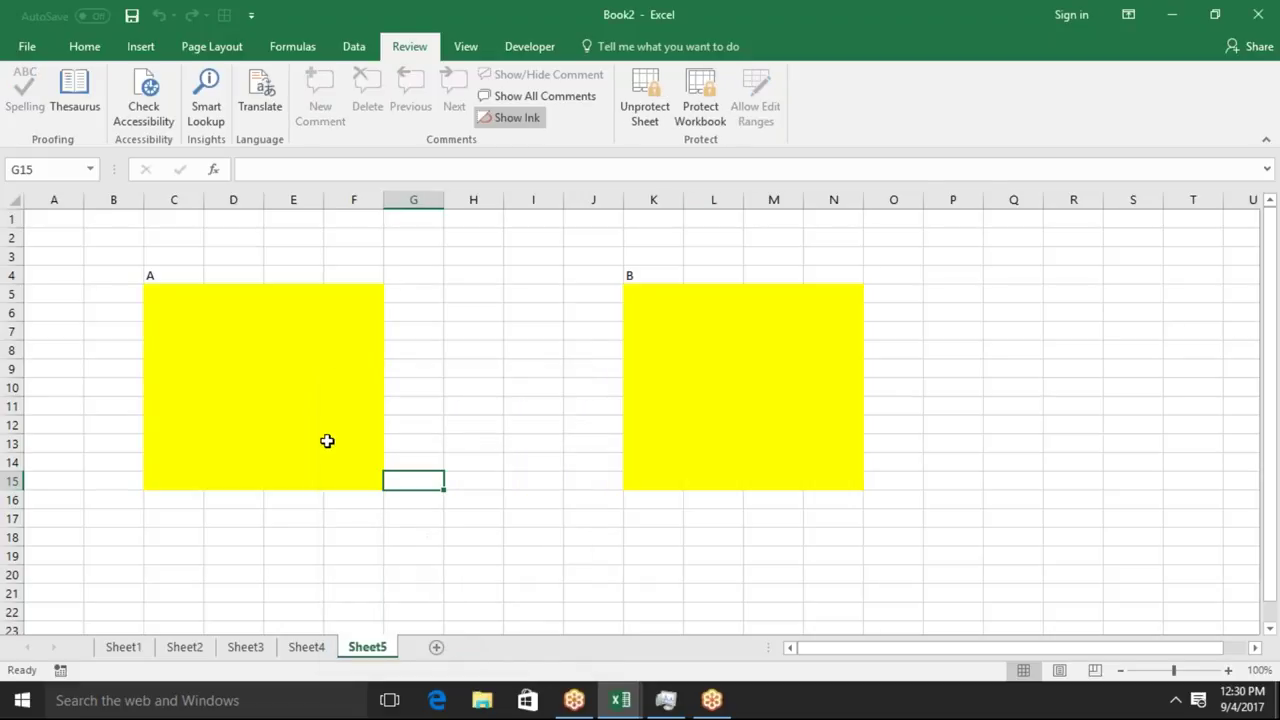
left_click(320, 428)
Unlock range A with its password and enter 'ff' in E12.
key("F2")
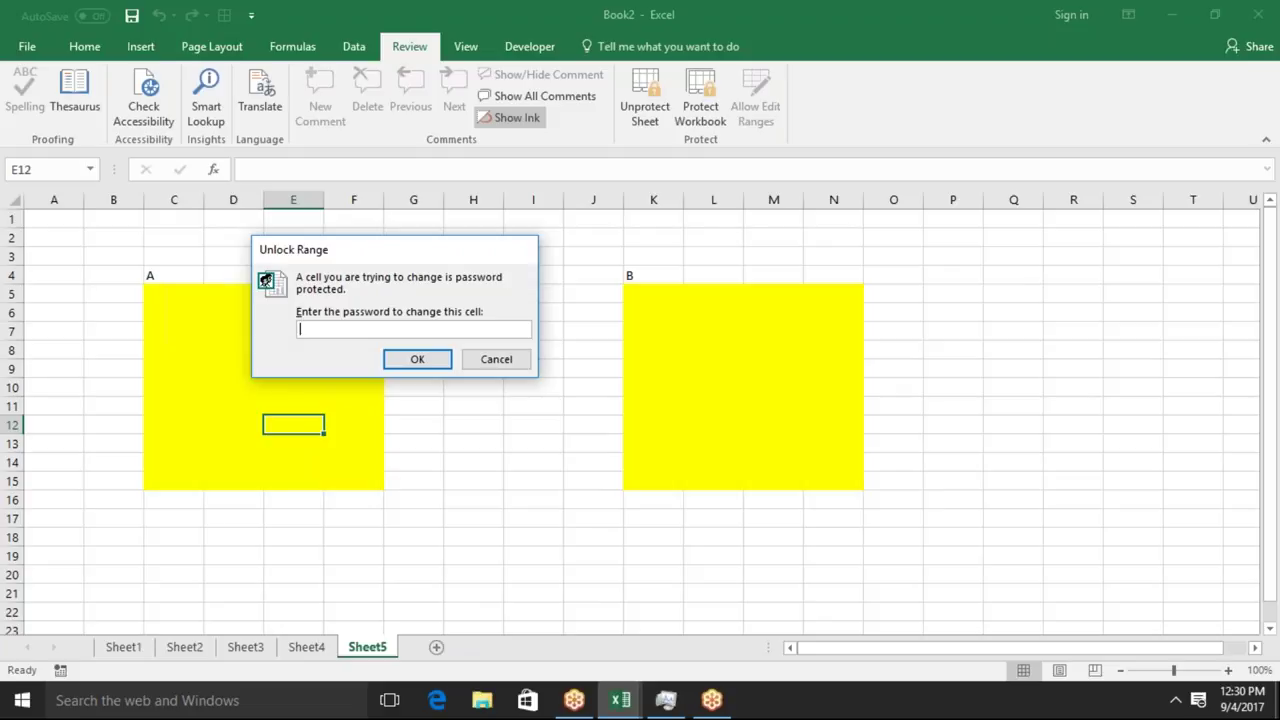
type("1")
key("Return")
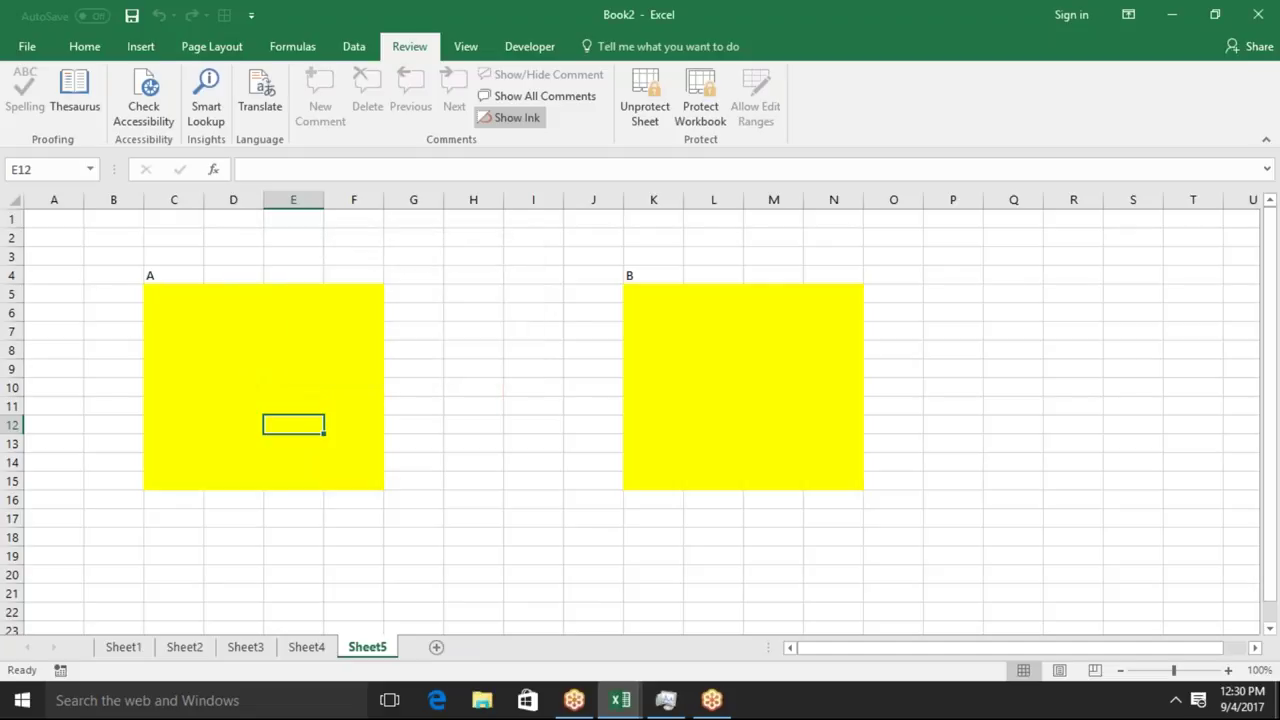
type("ff")
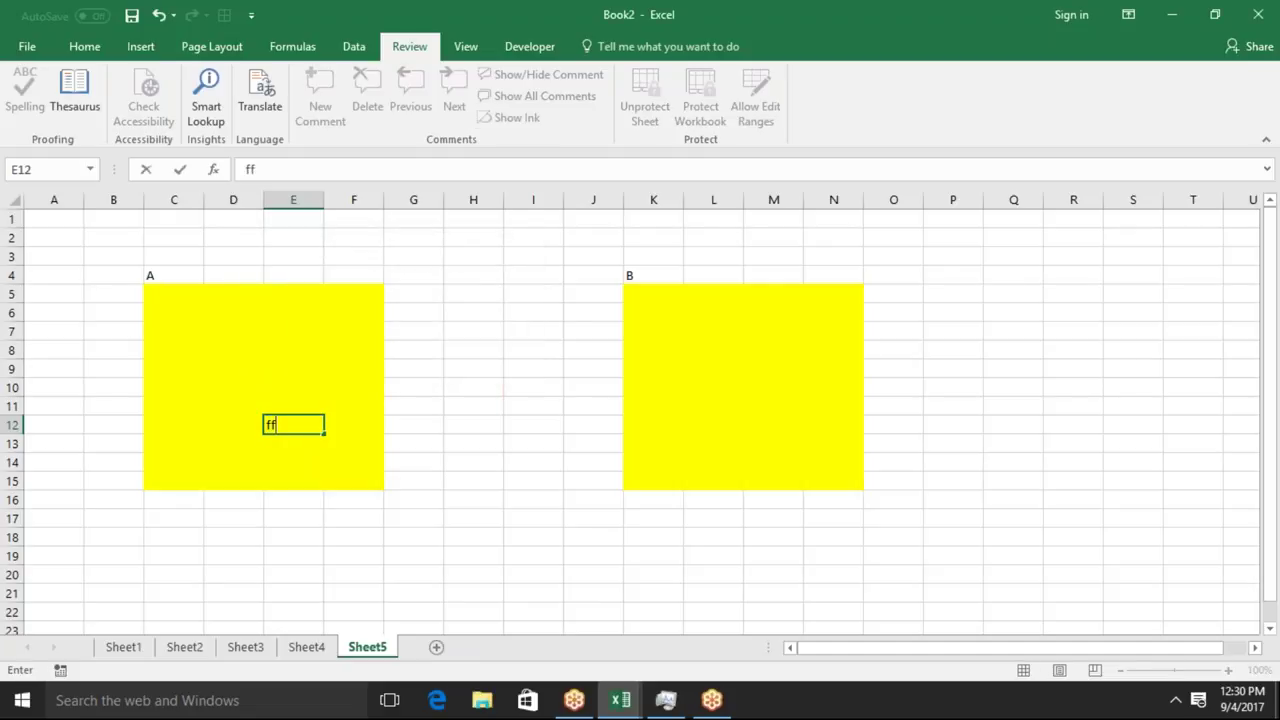
Try editing L8 in range B and cancel its Unlock Range prompt.
double_click(711, 346)
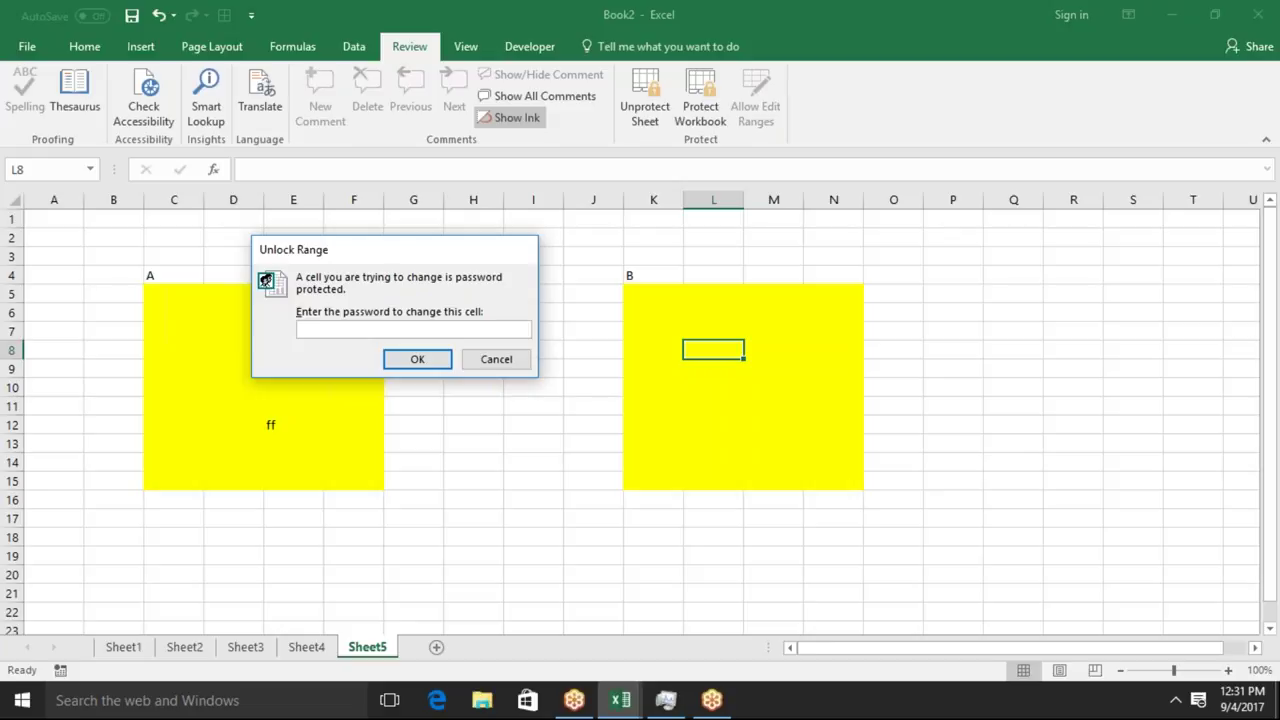
left_click(486, 364)
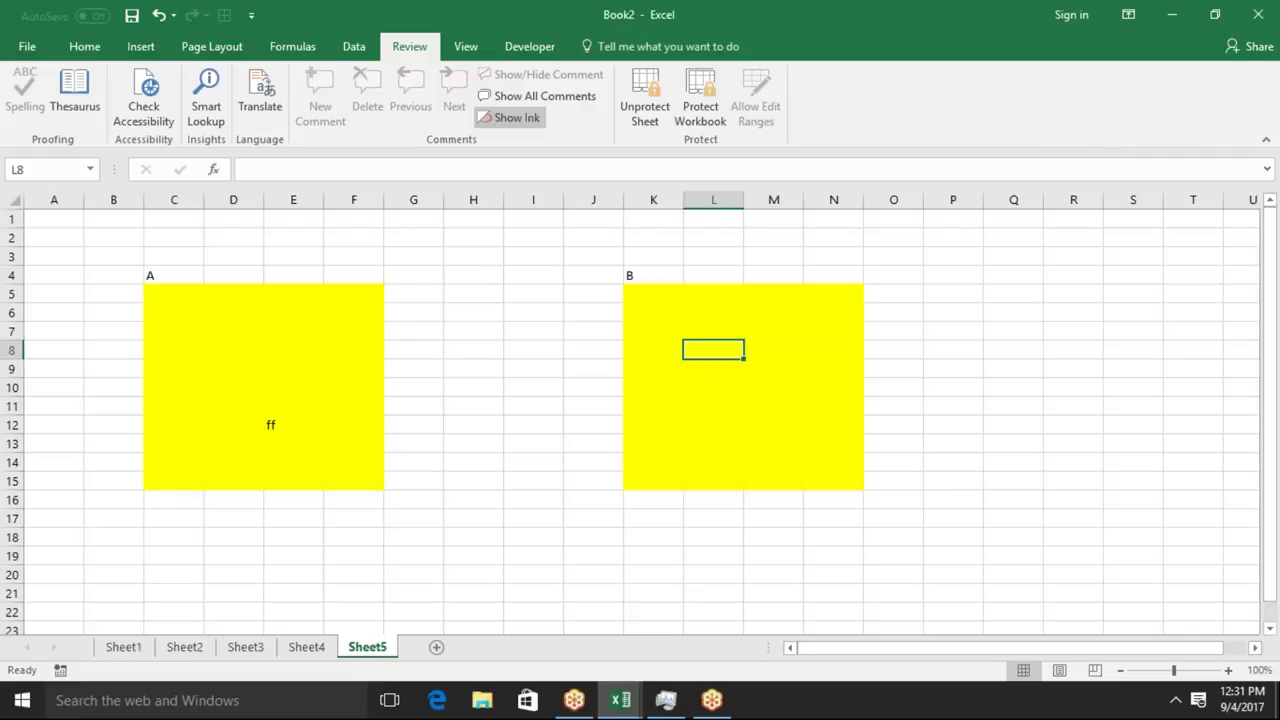
right_click(370, 649)
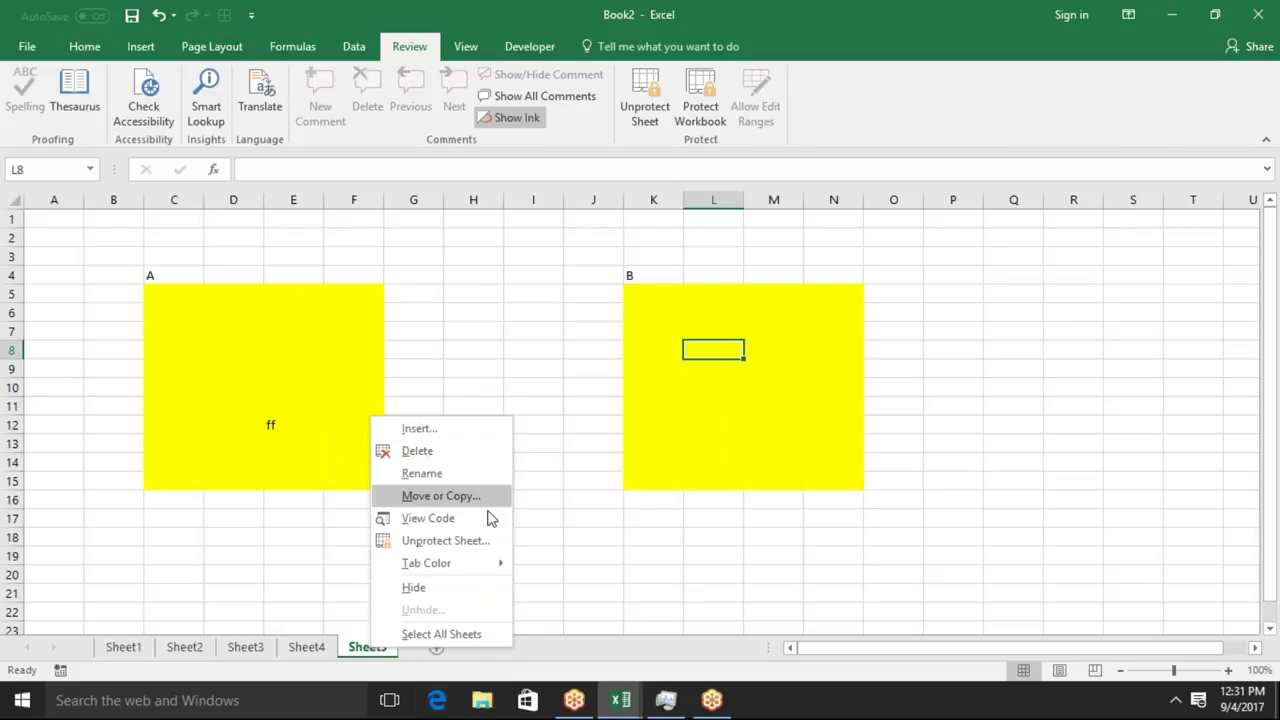
Lock the workbook structure, then verify sheet commands are disabled on the tab menu.
left_click(543, 367)
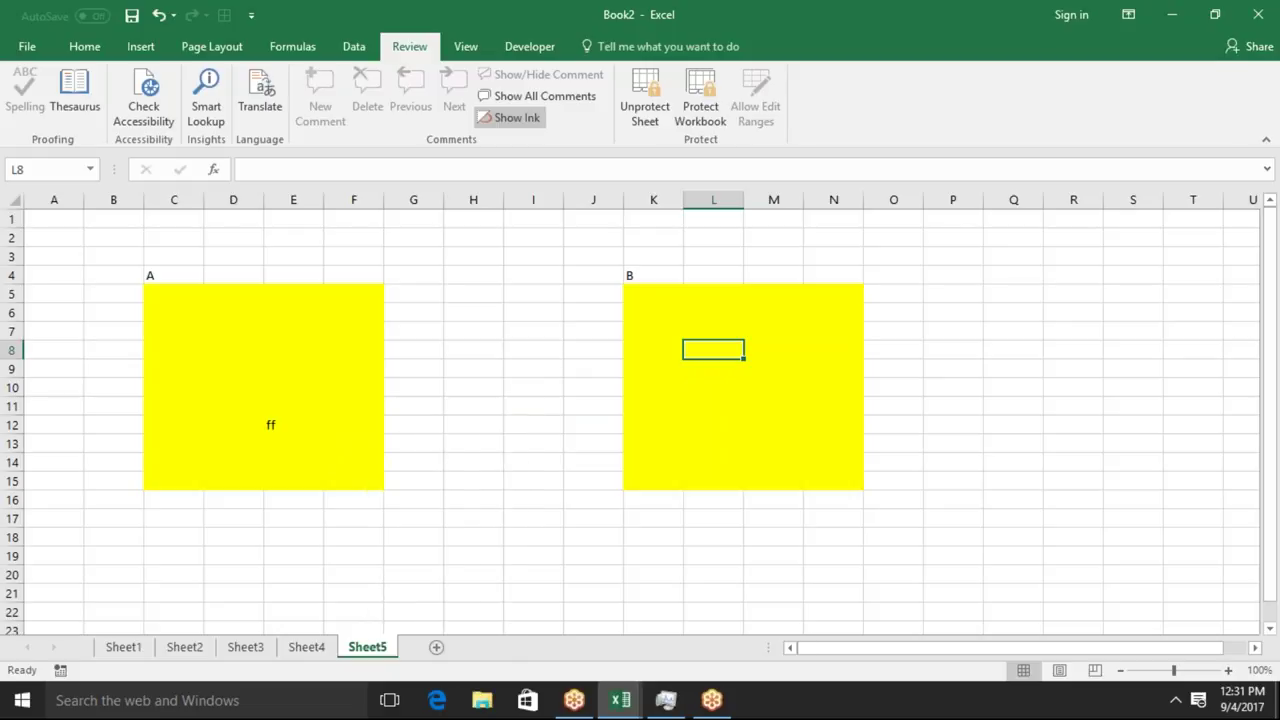
left_click(679, 123)
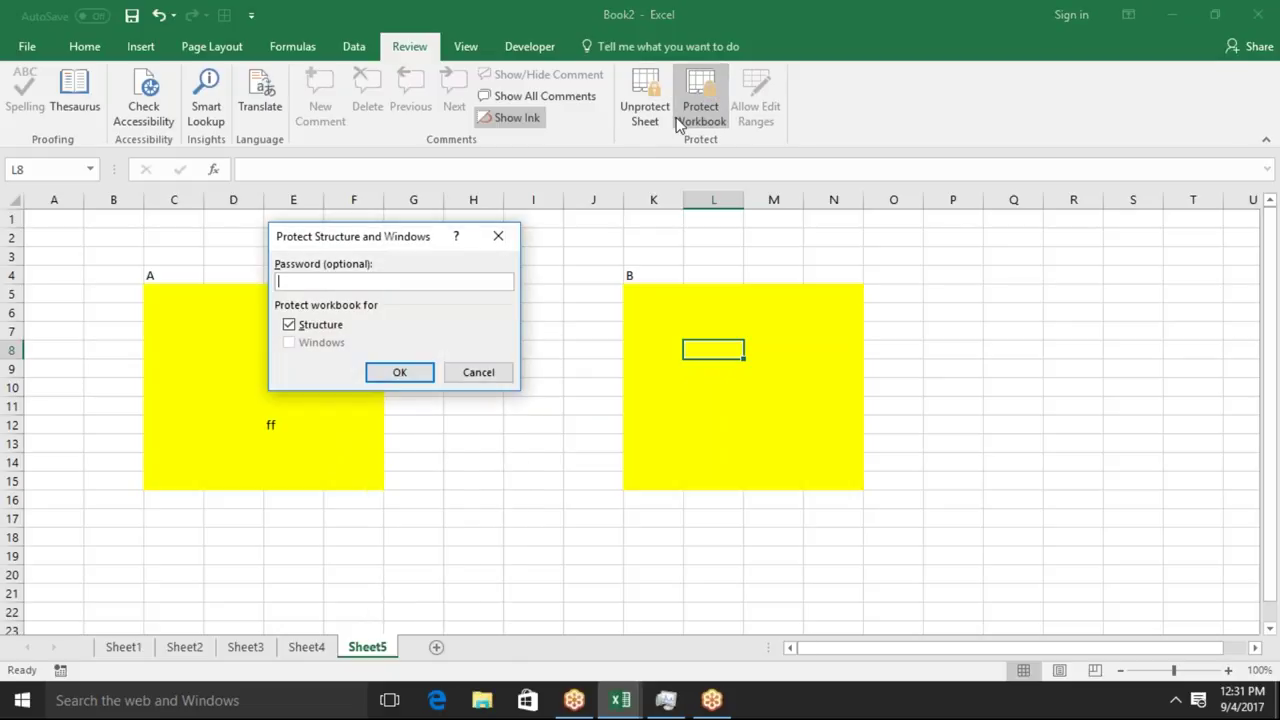
left_click(428, 373)
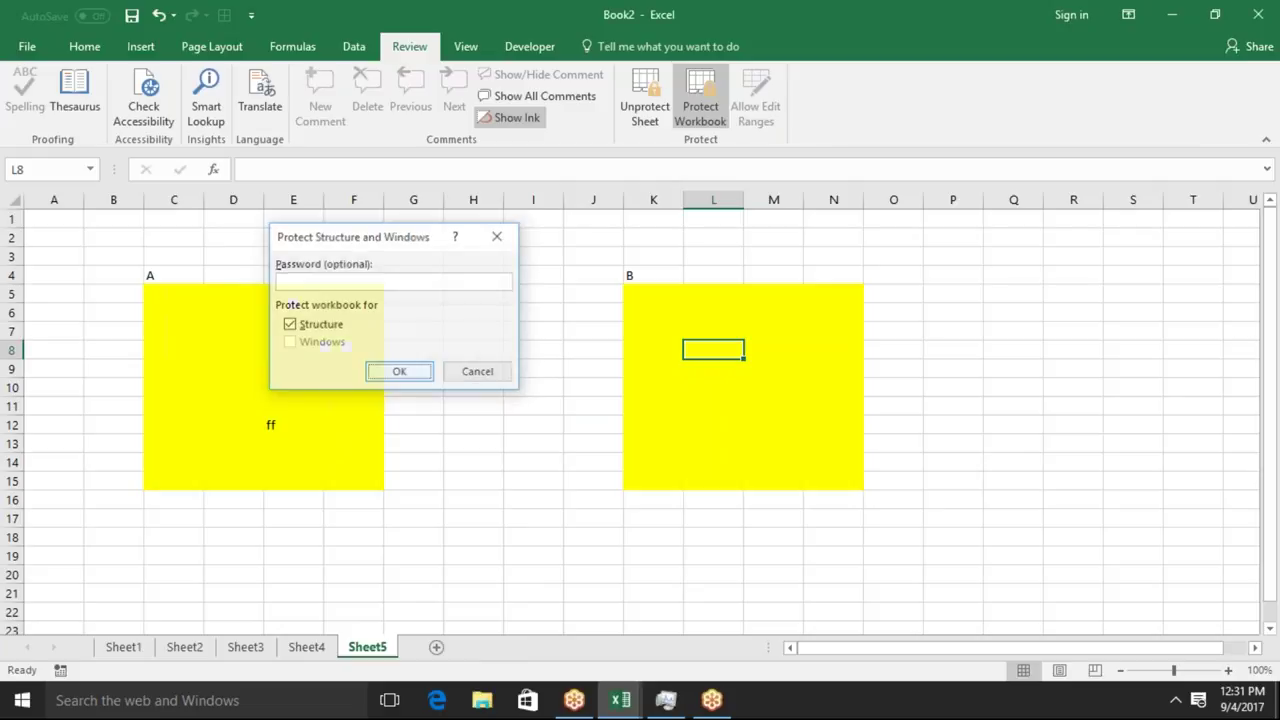
right_click(350, 650)
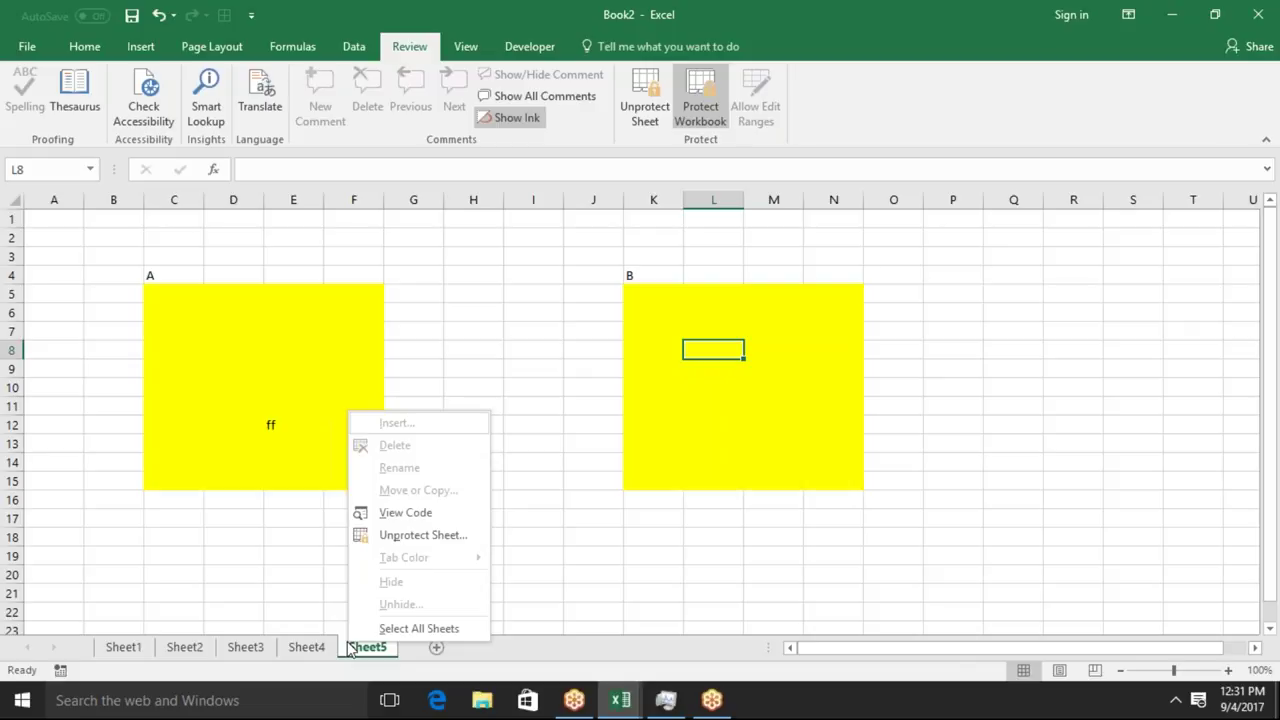
key("Escape")
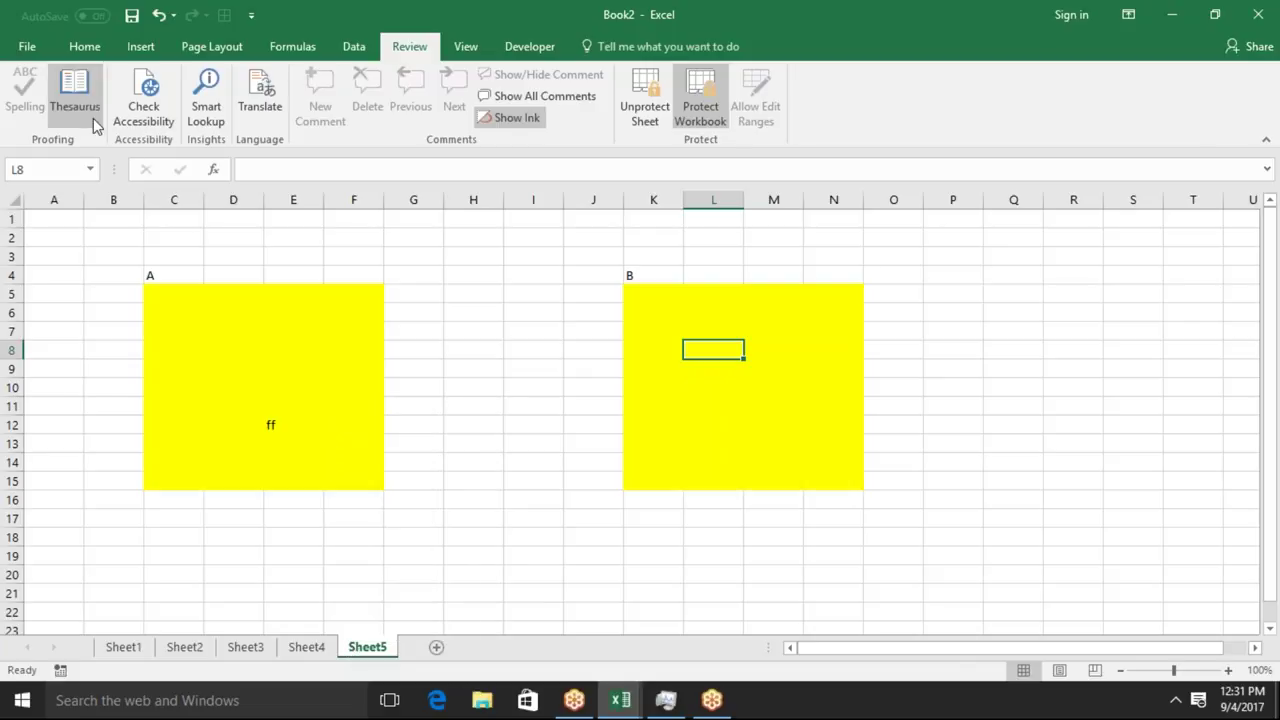
View Save As General Options password fields, then cancel without setting passwords or saving.
left_click(40, 50)
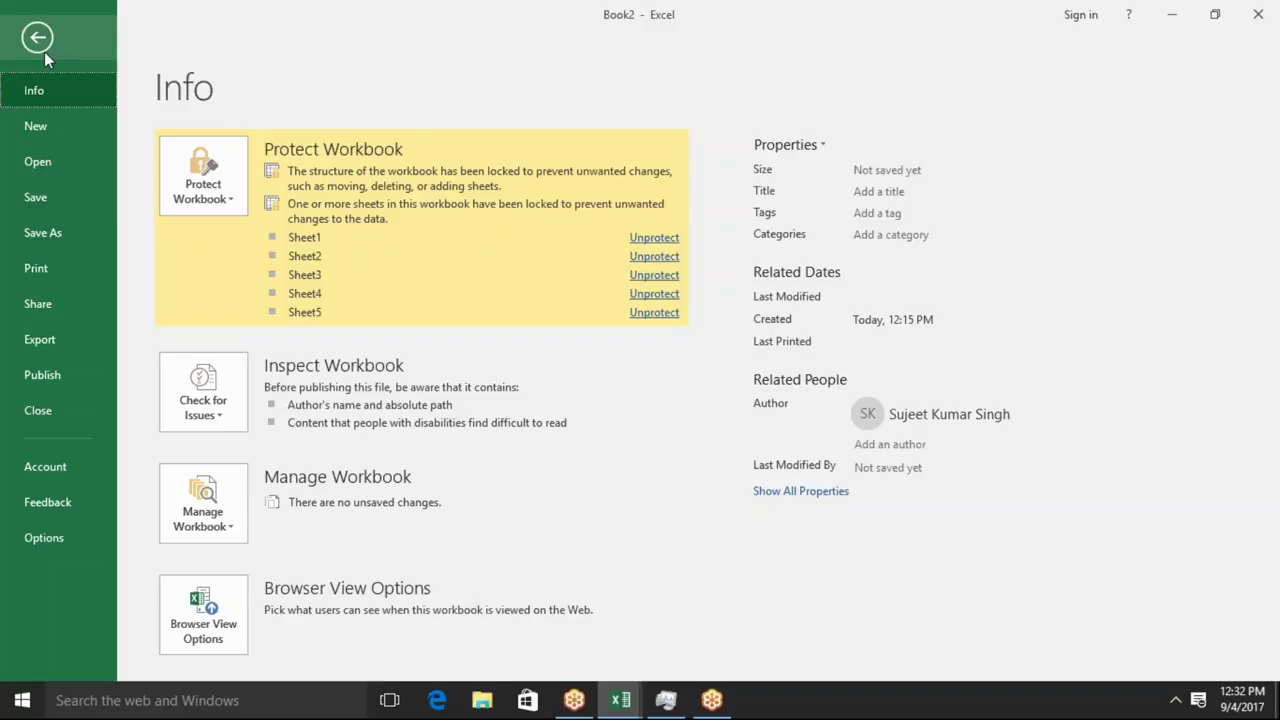
left_click(85, 240)
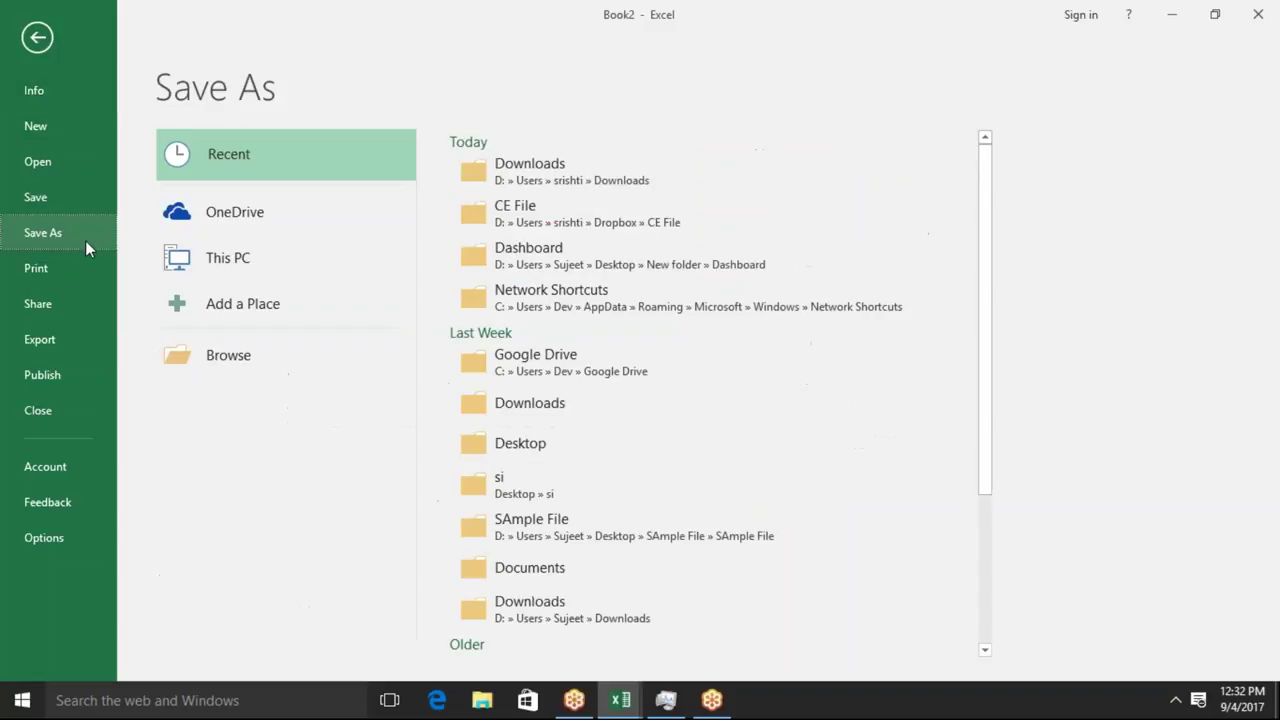
left_click(217, 366)
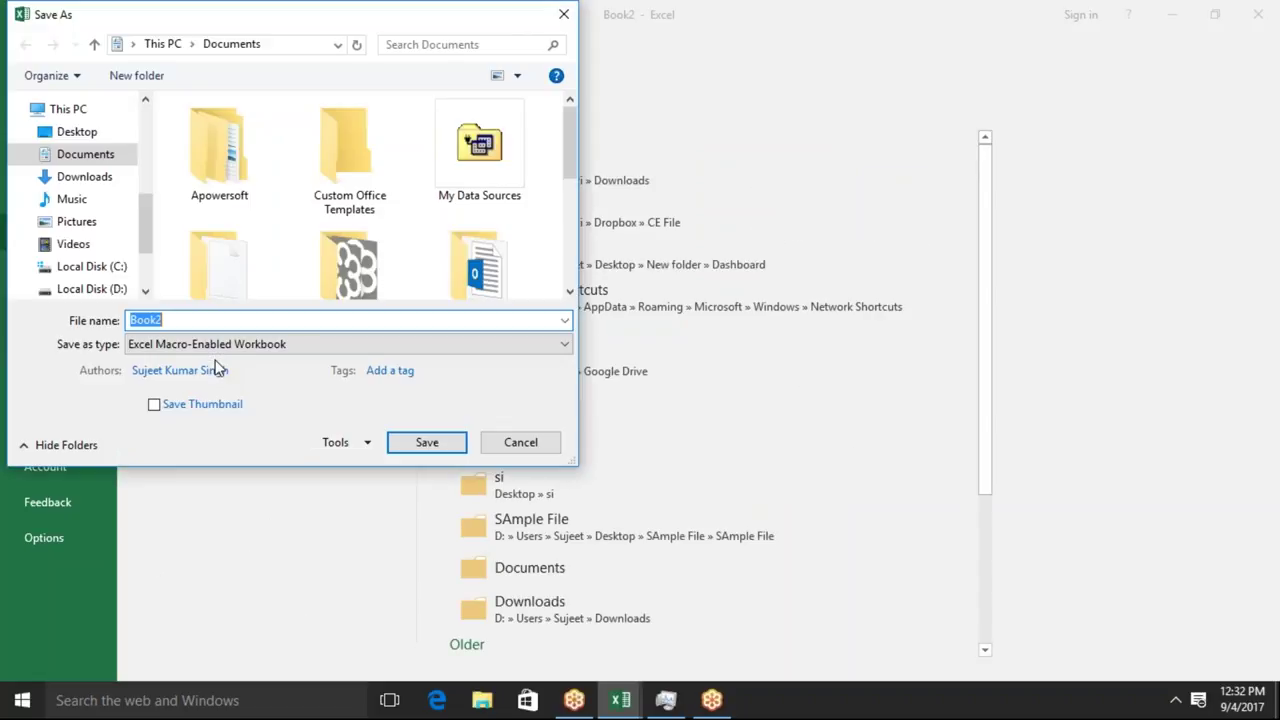
left_click(368, 442)
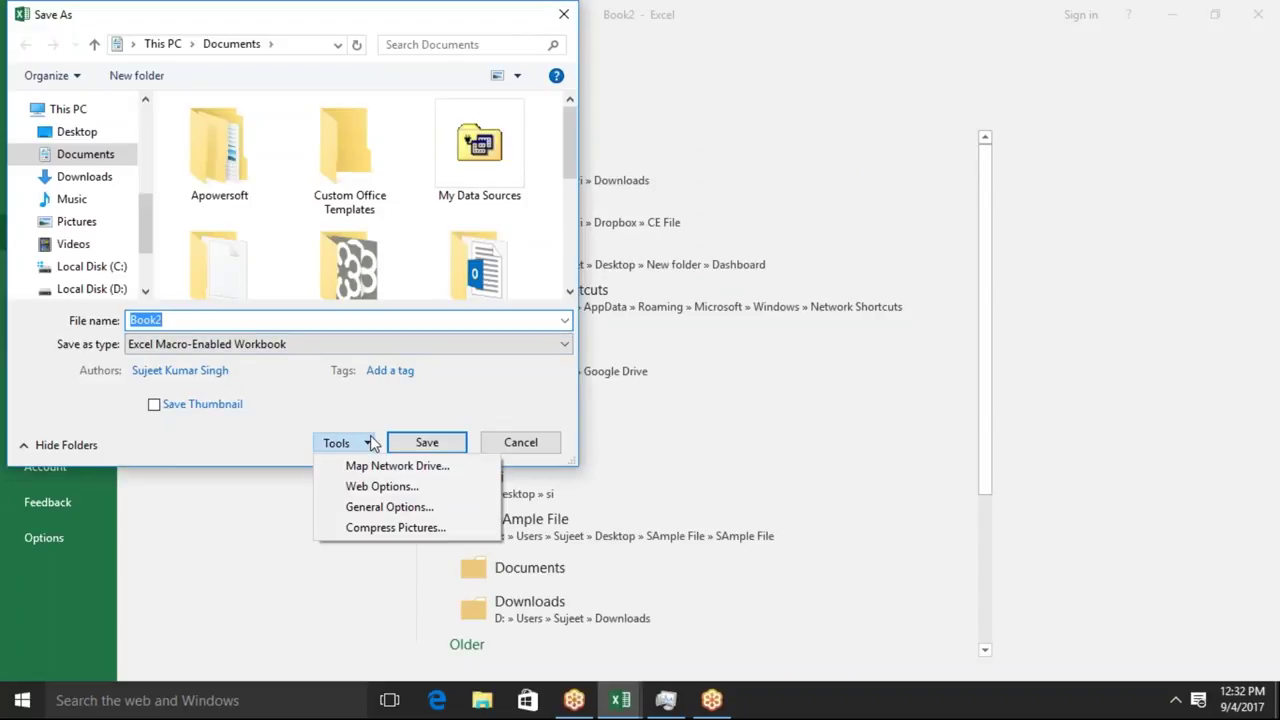
left_click(390, 507)
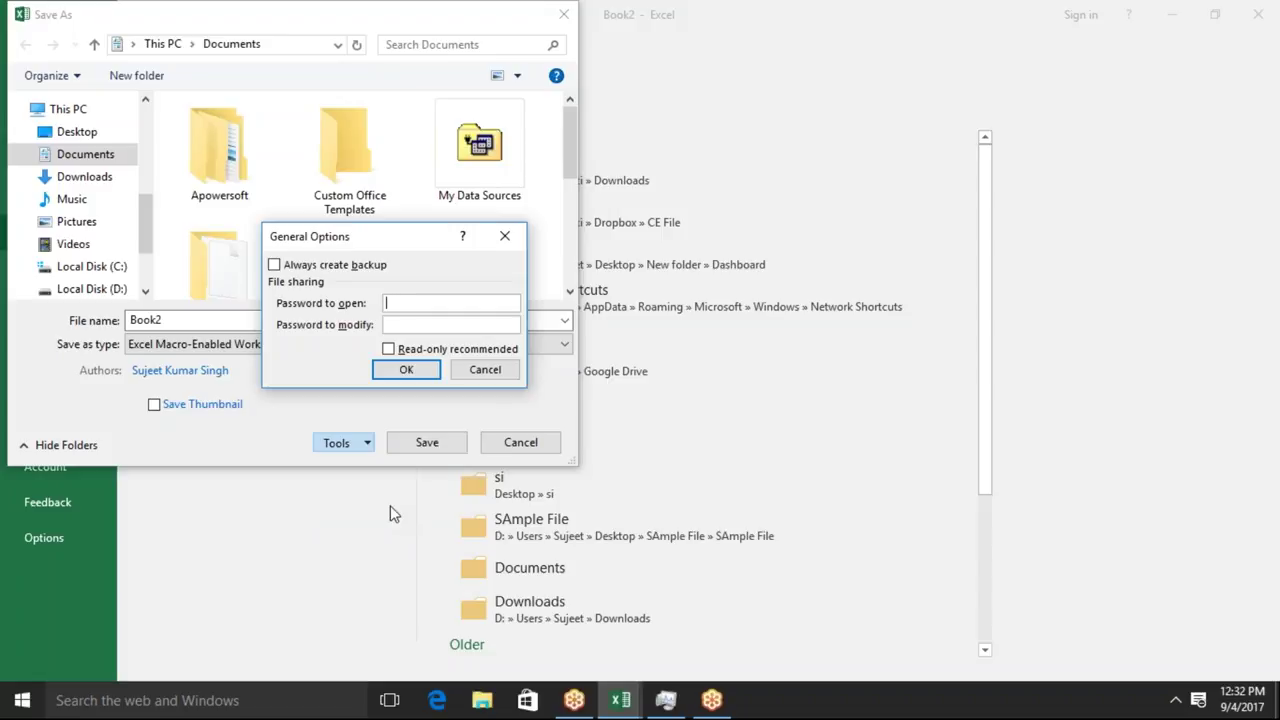
key("Escape")
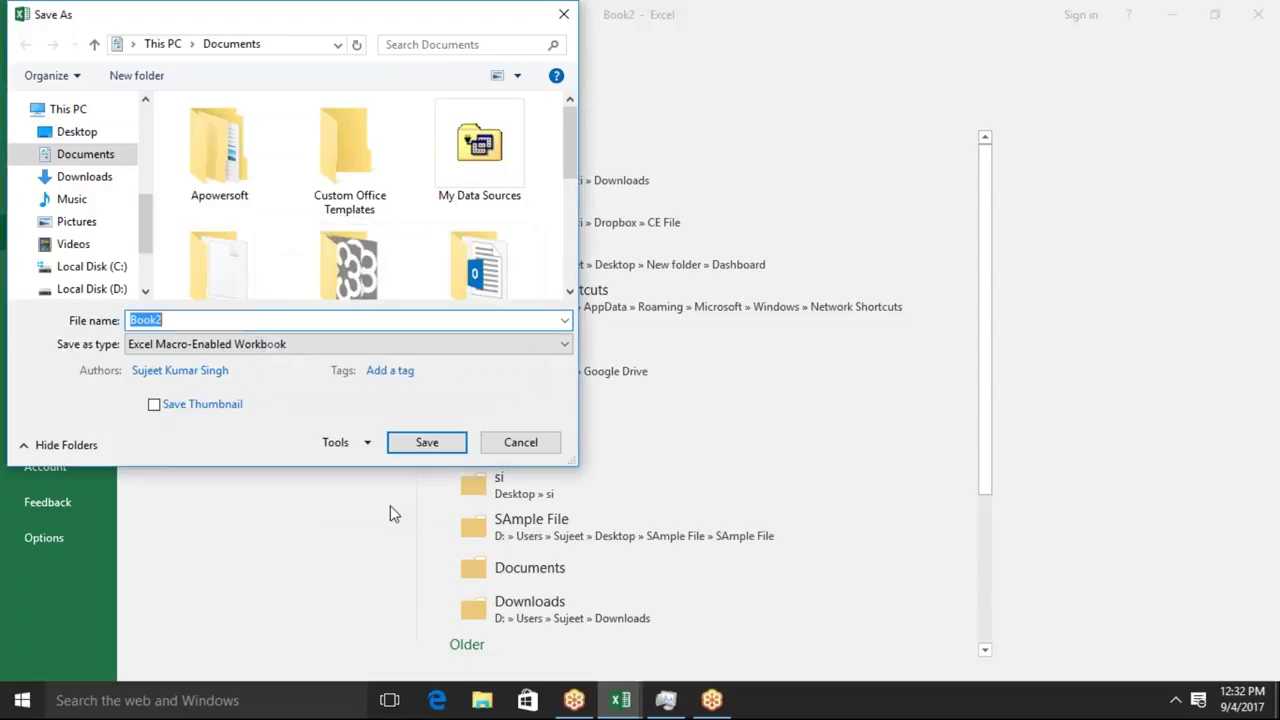
key("Escape")
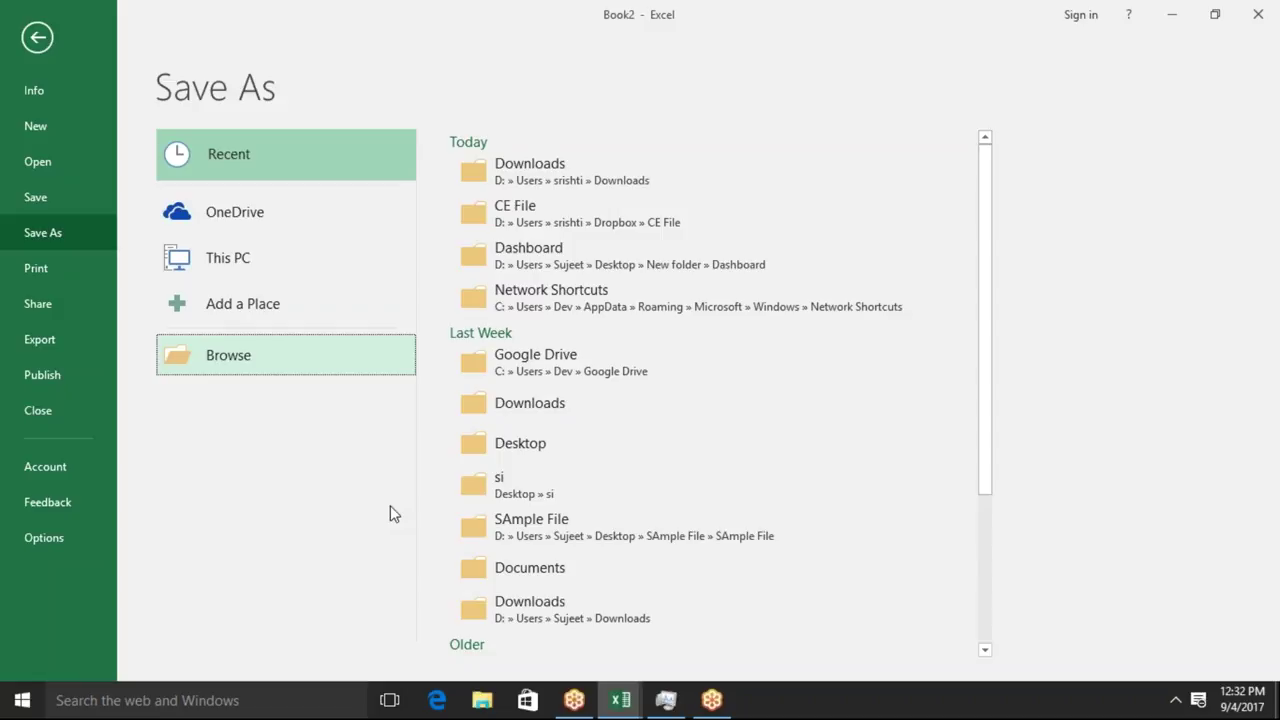
Review Book2's Protect Workbook choices on the Info page, then close Book2 without saving.
left_click(91, 97)
left_click(190, 186)
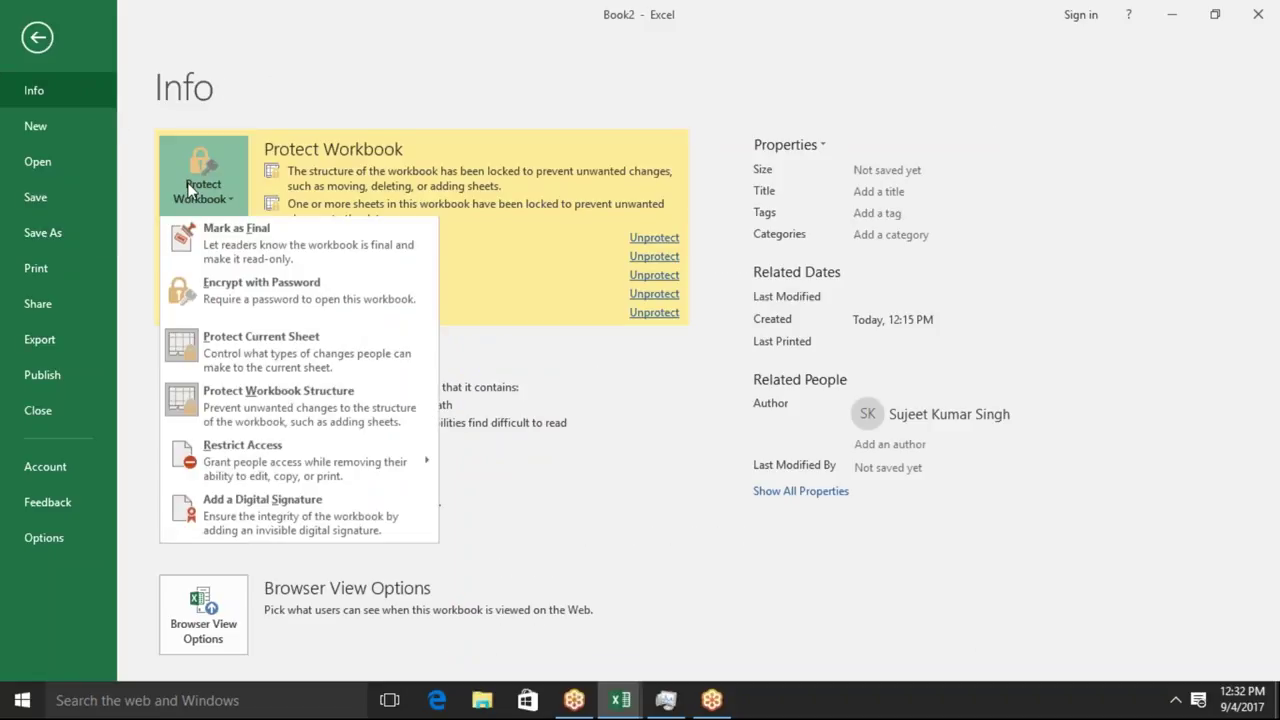
left_click(231, 303)
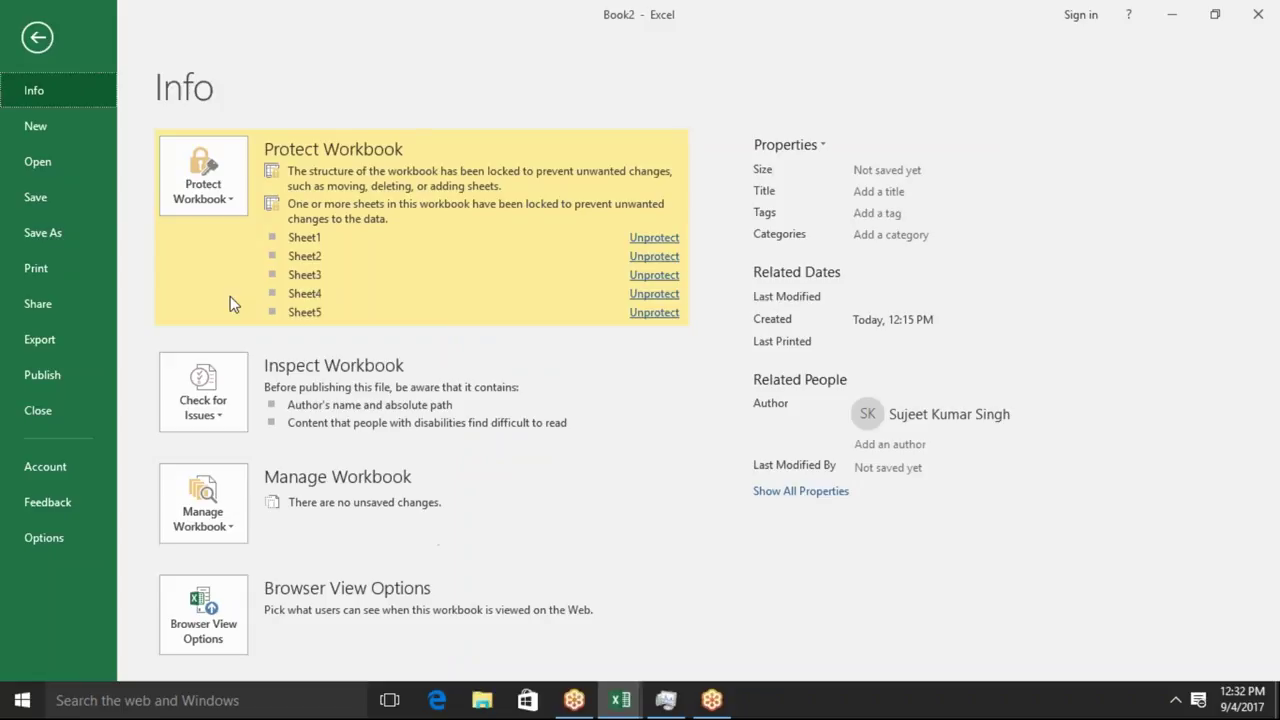
left_click(223, 201)
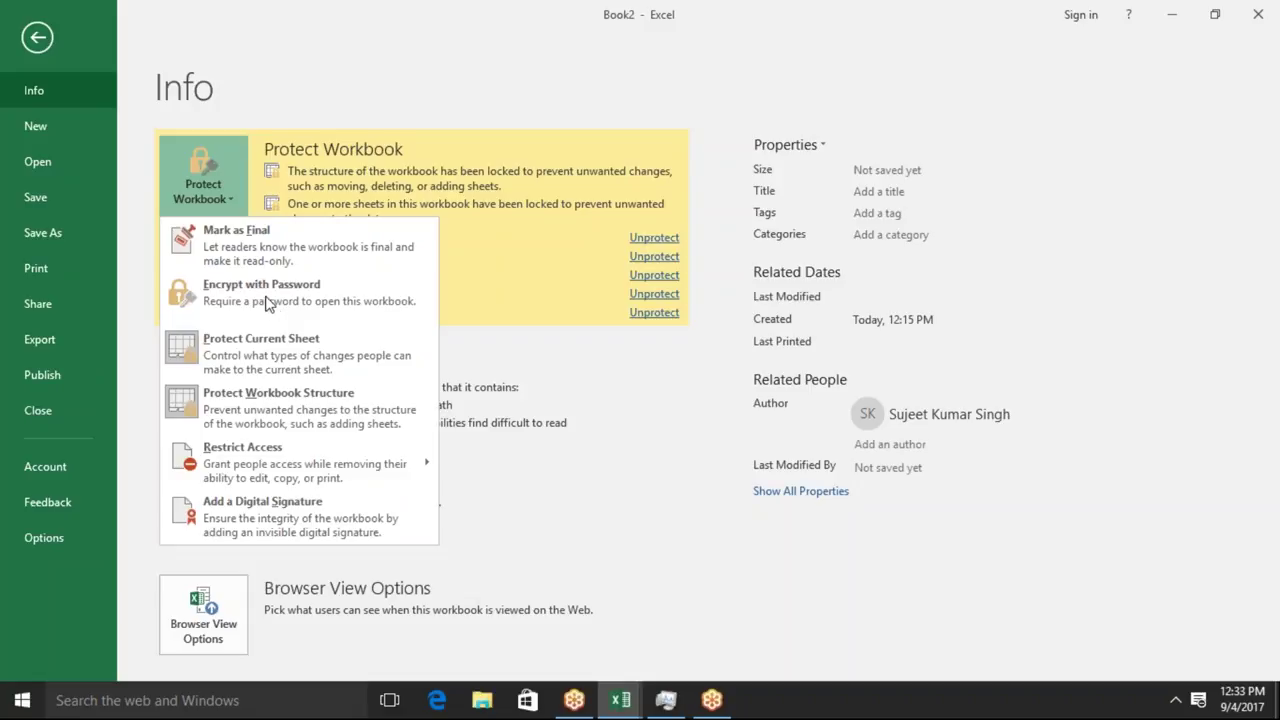
left_click(265, 295)
key("Escape")
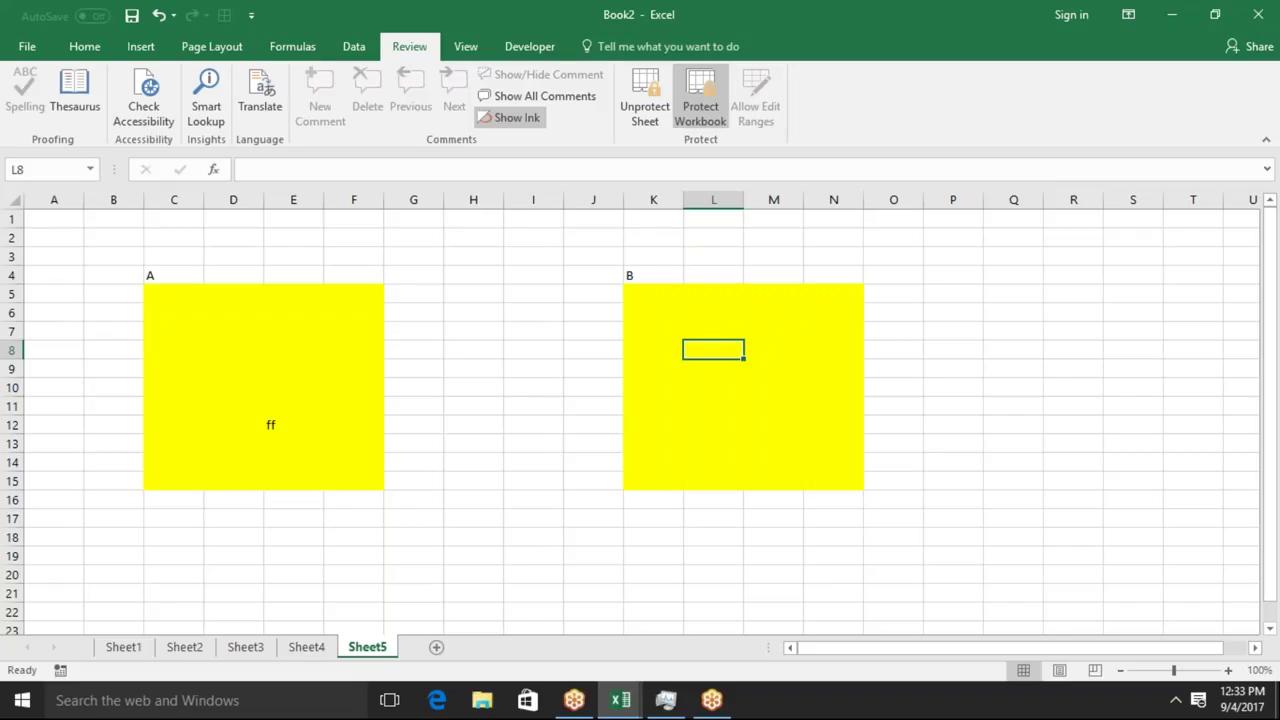
left_click(1256, 16)
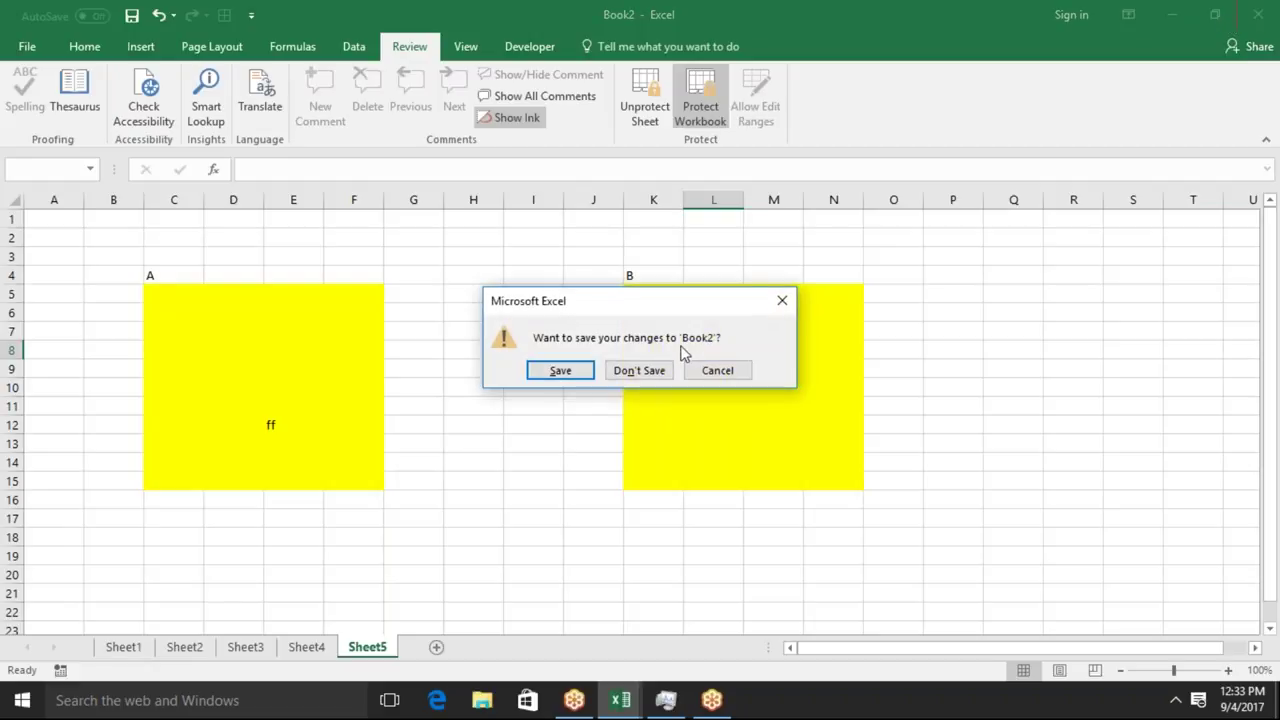
left_click(659, 376)
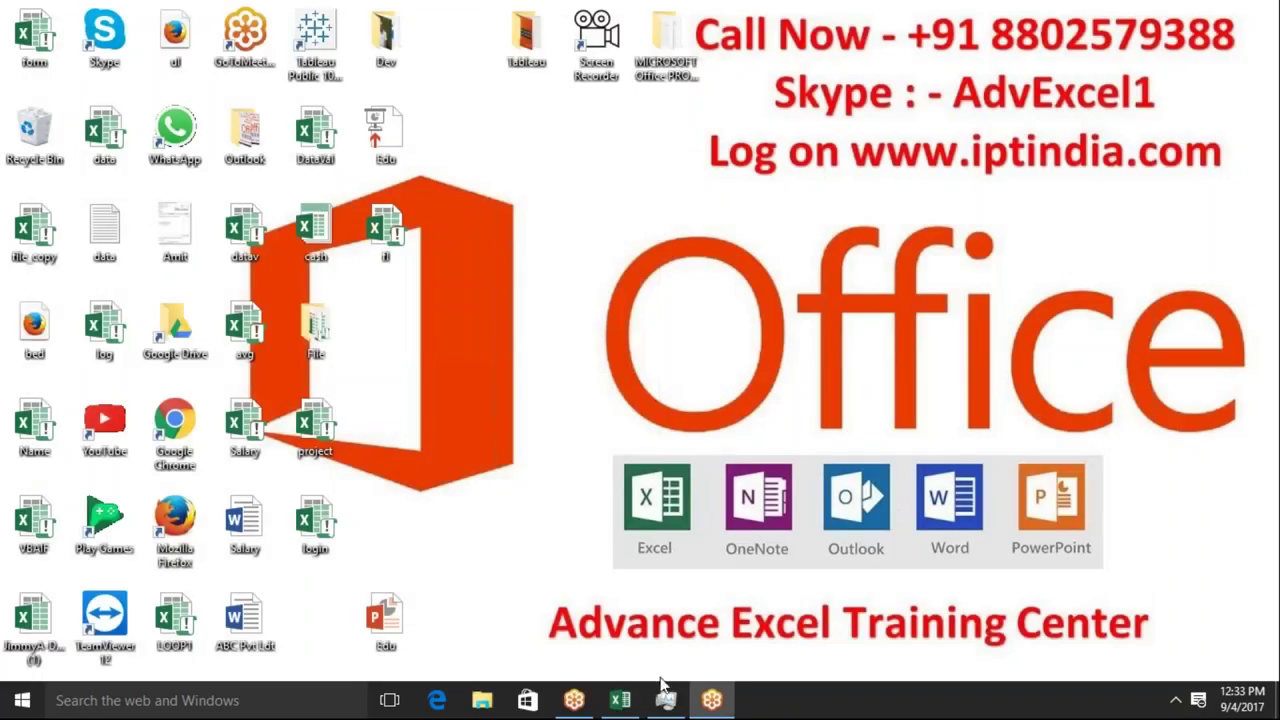
Check Book1's Protect Workbook and issue-checking choices on its Info page, then close Book1.
left_click(638, 706)
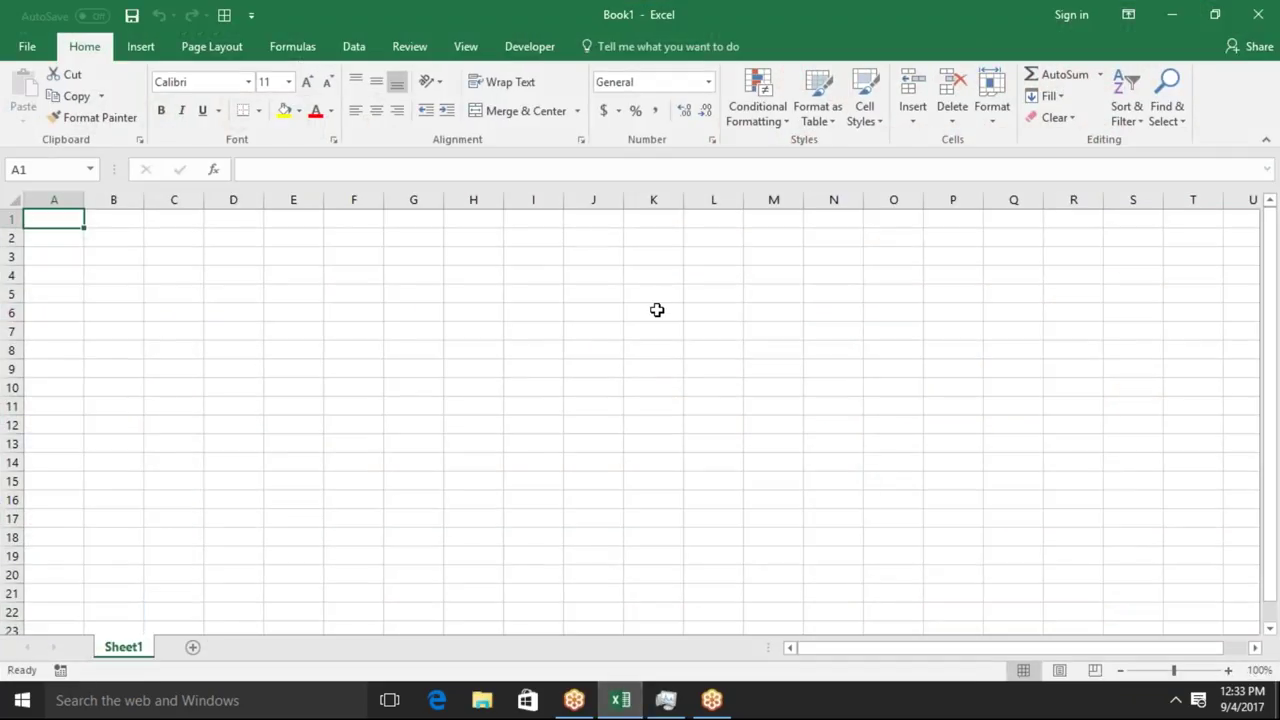
left_click(633, 310)
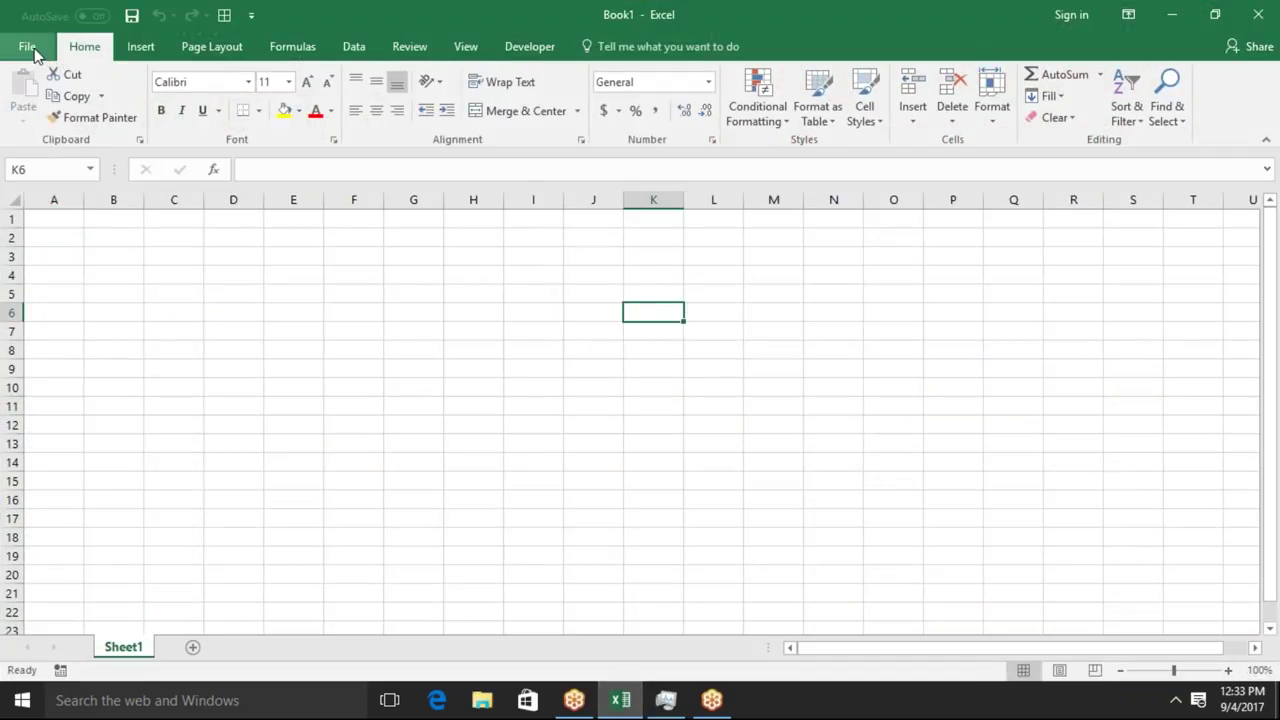
left_click(33, 48)
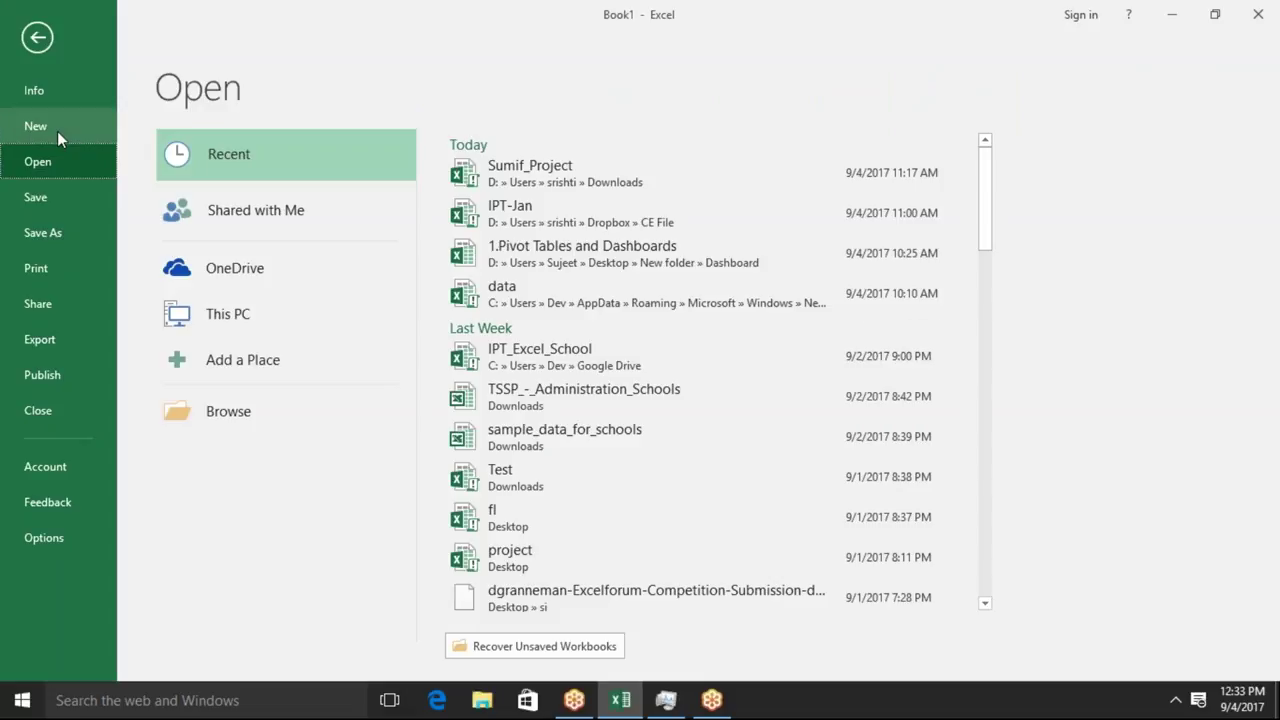
left_click(58, 103)
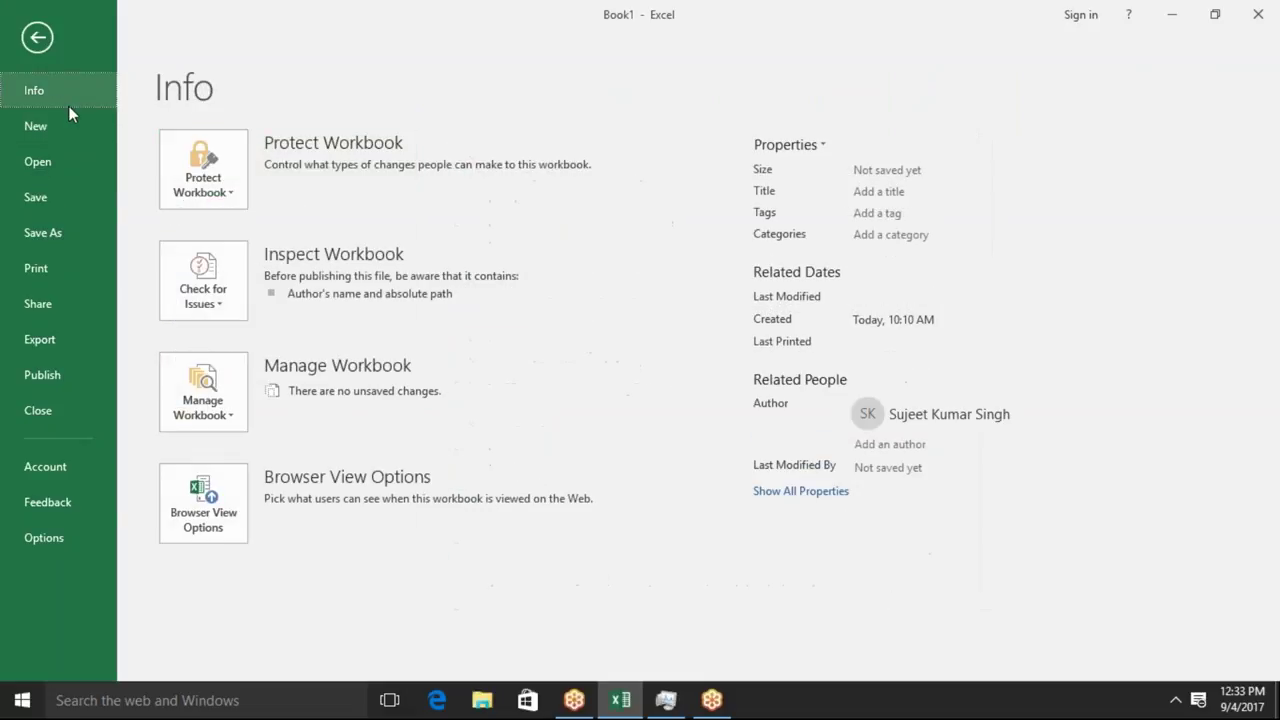
left_click(236, 202)
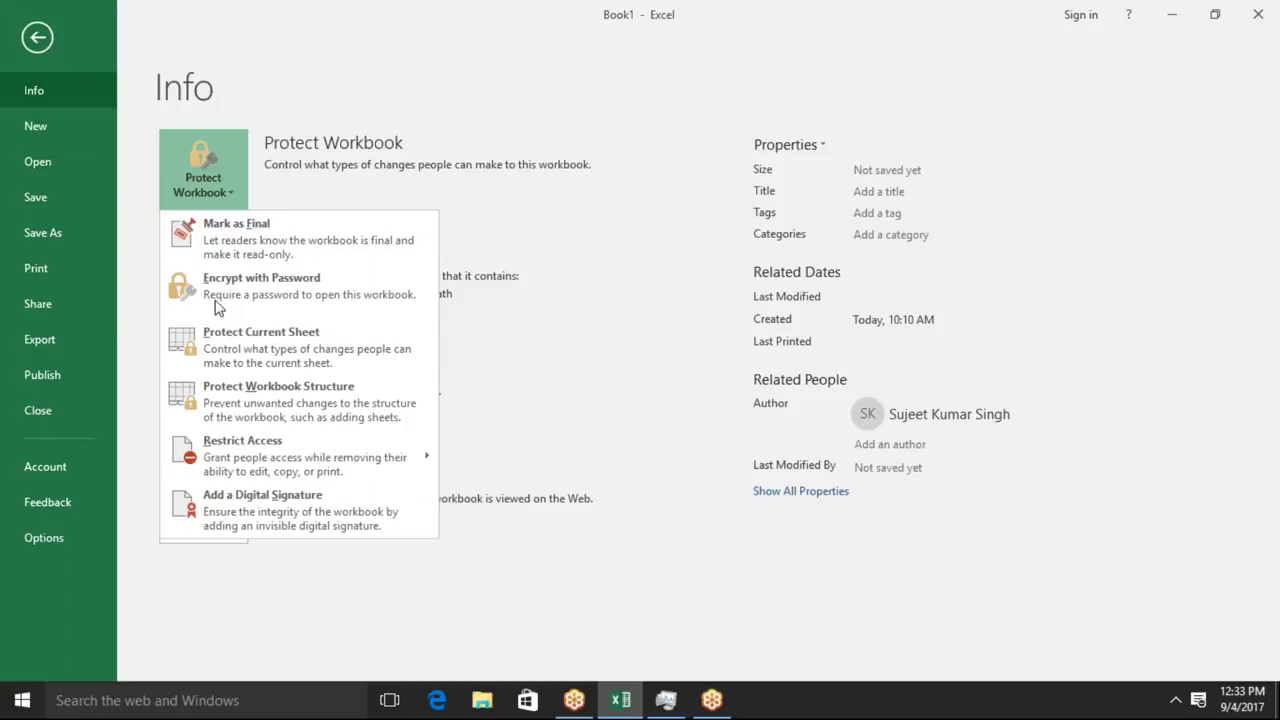
left_click(215, 305)
left_click(215, 305)
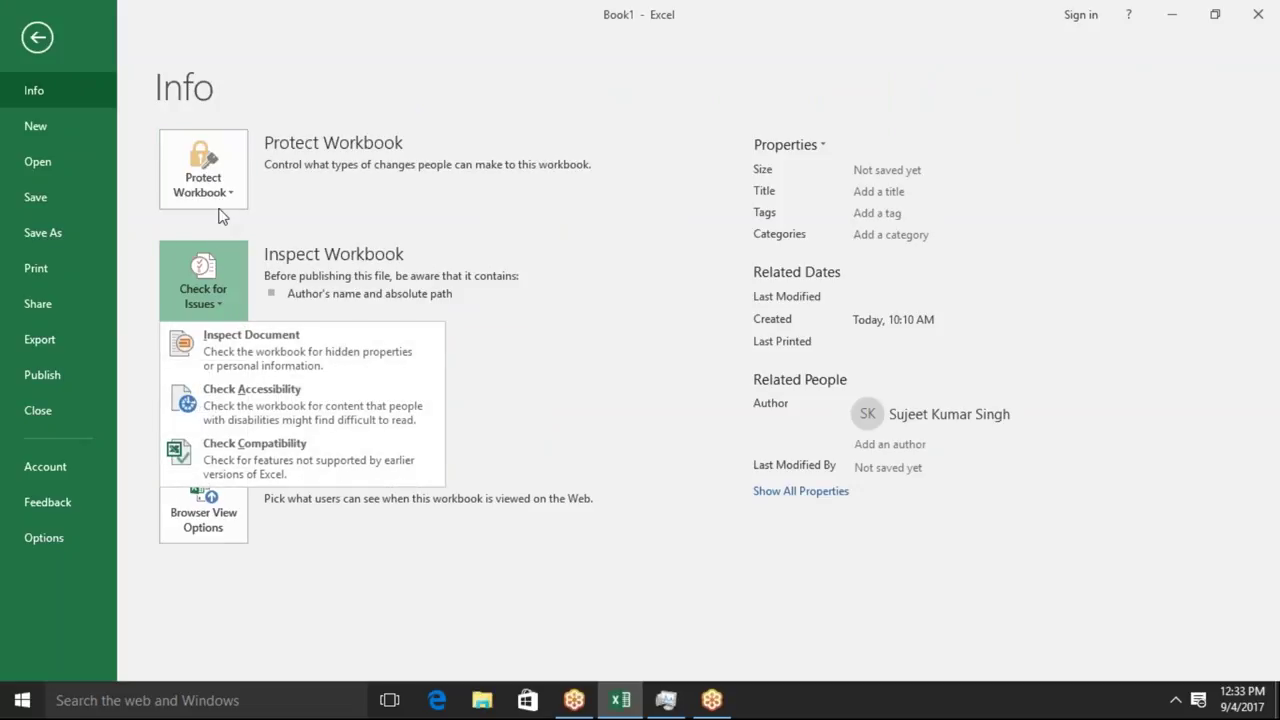
left_click(222, 205)
left_click(222, 295)
left_click(545, 188)
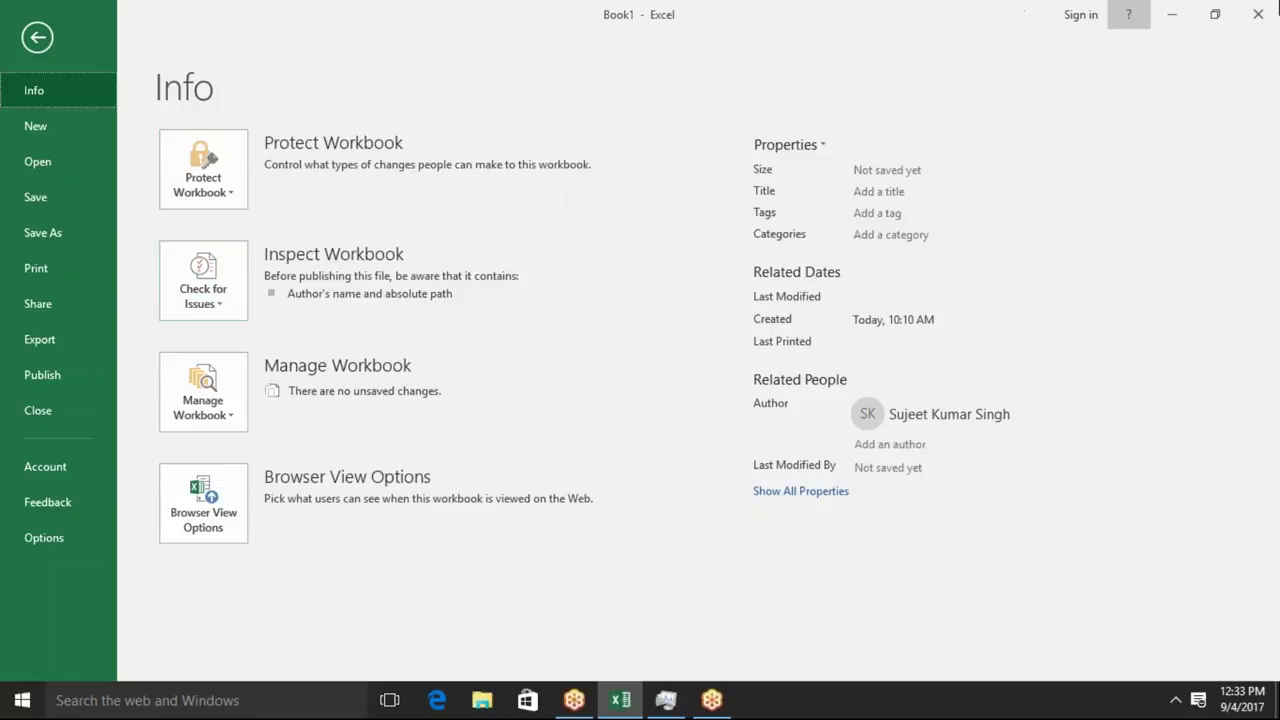
left_click(1258, 14)
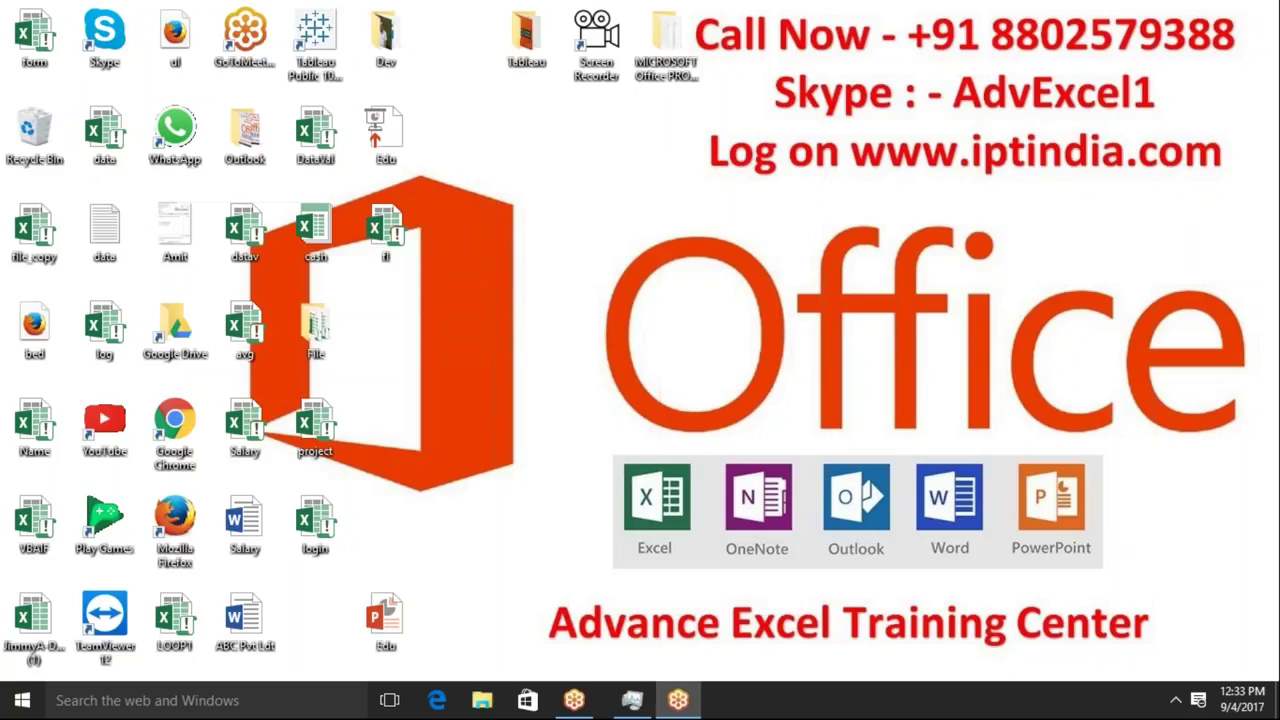
Launch Excel 2016 and start a blank workbook.
left_click(22, 700)
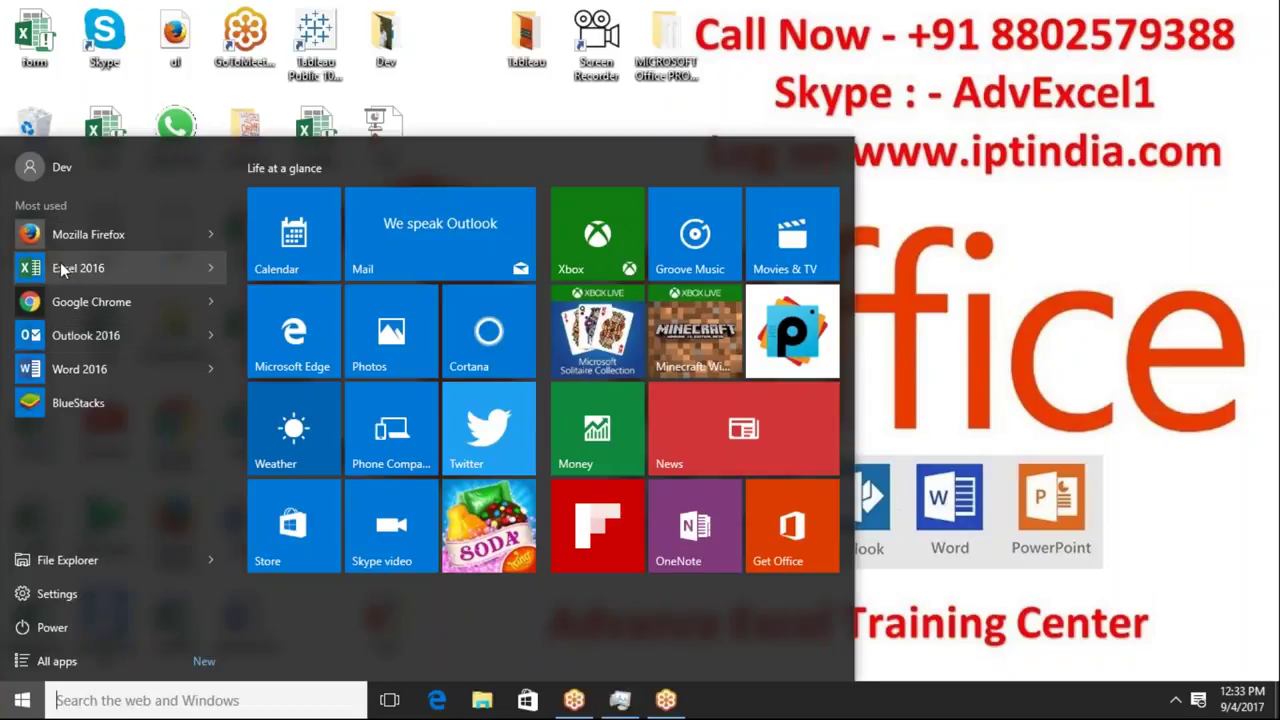
left_click(66, 268)
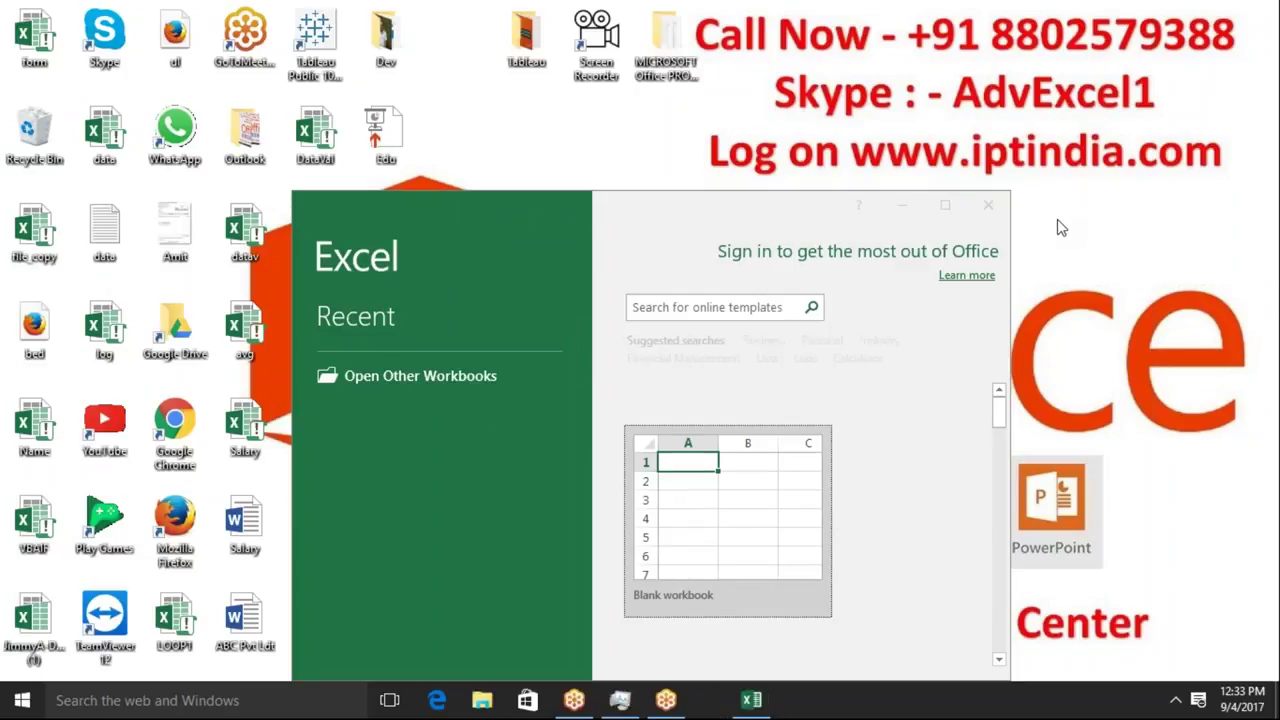
left_click(699, 477)
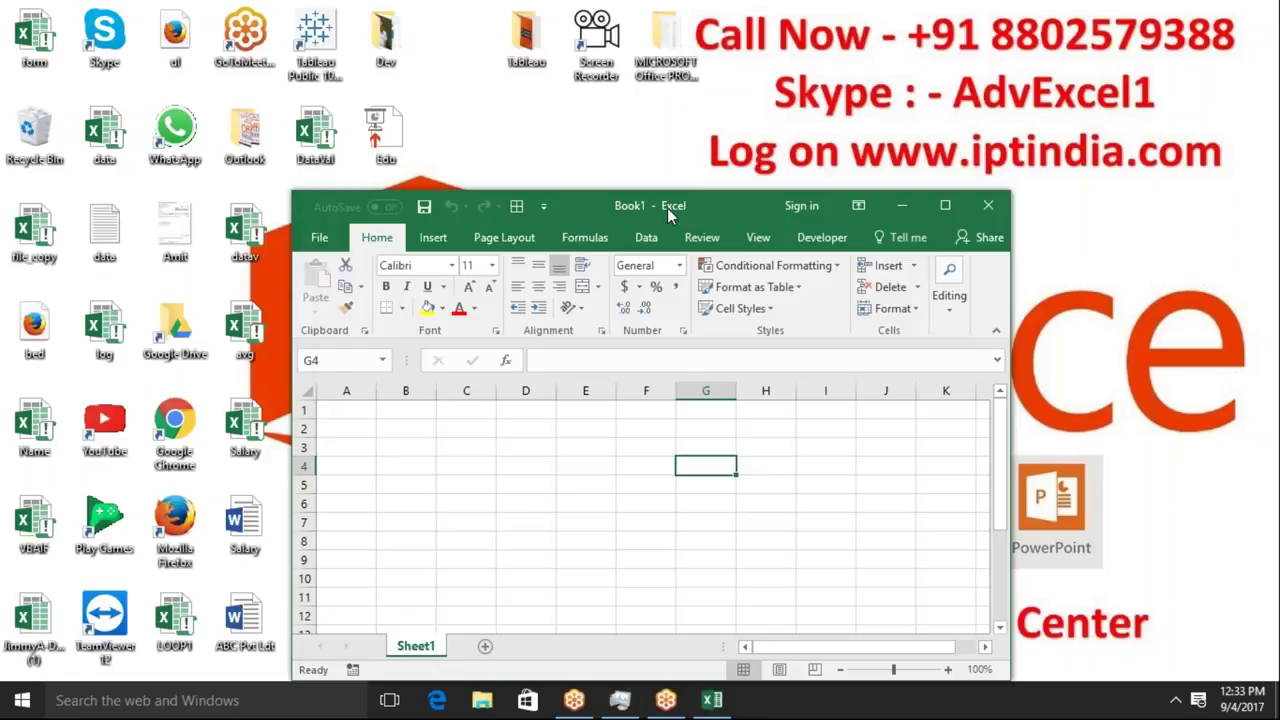
Cancel the Encrypt with Password prompt on Book1's Info page and close the workbook.
left_click(322, 240)
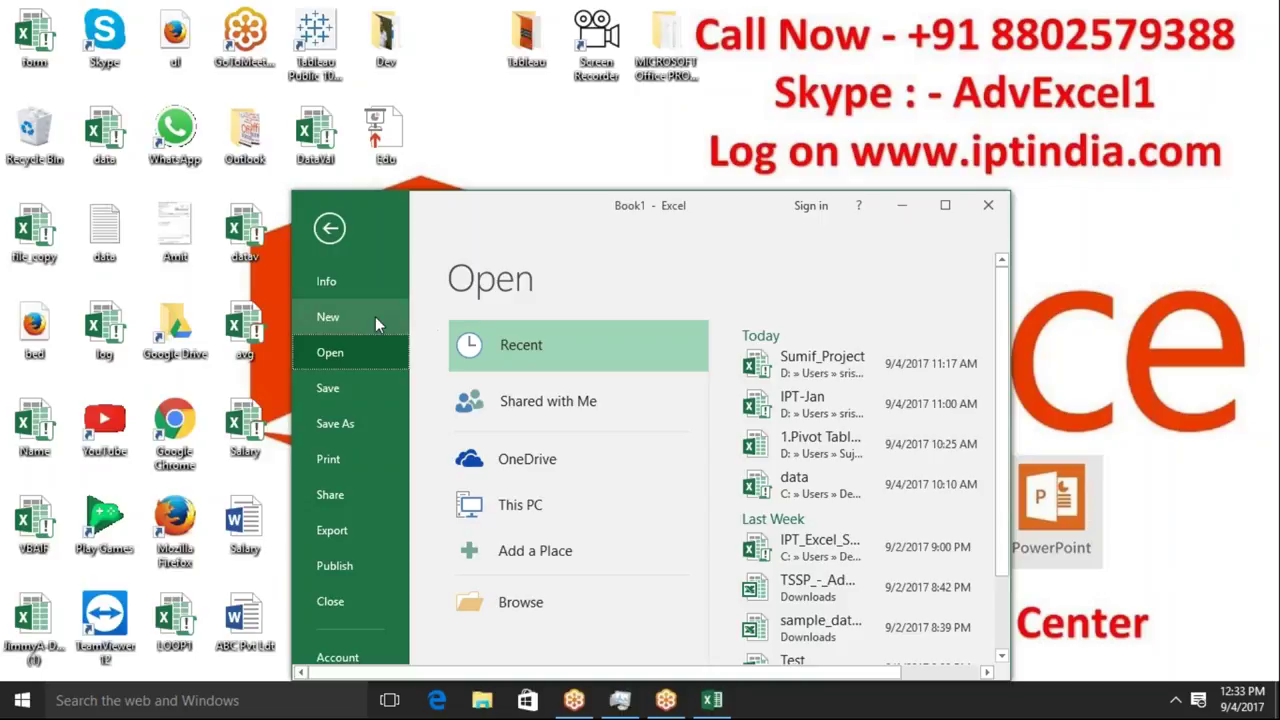
left_click(366, 292)
left_click(520, 372)
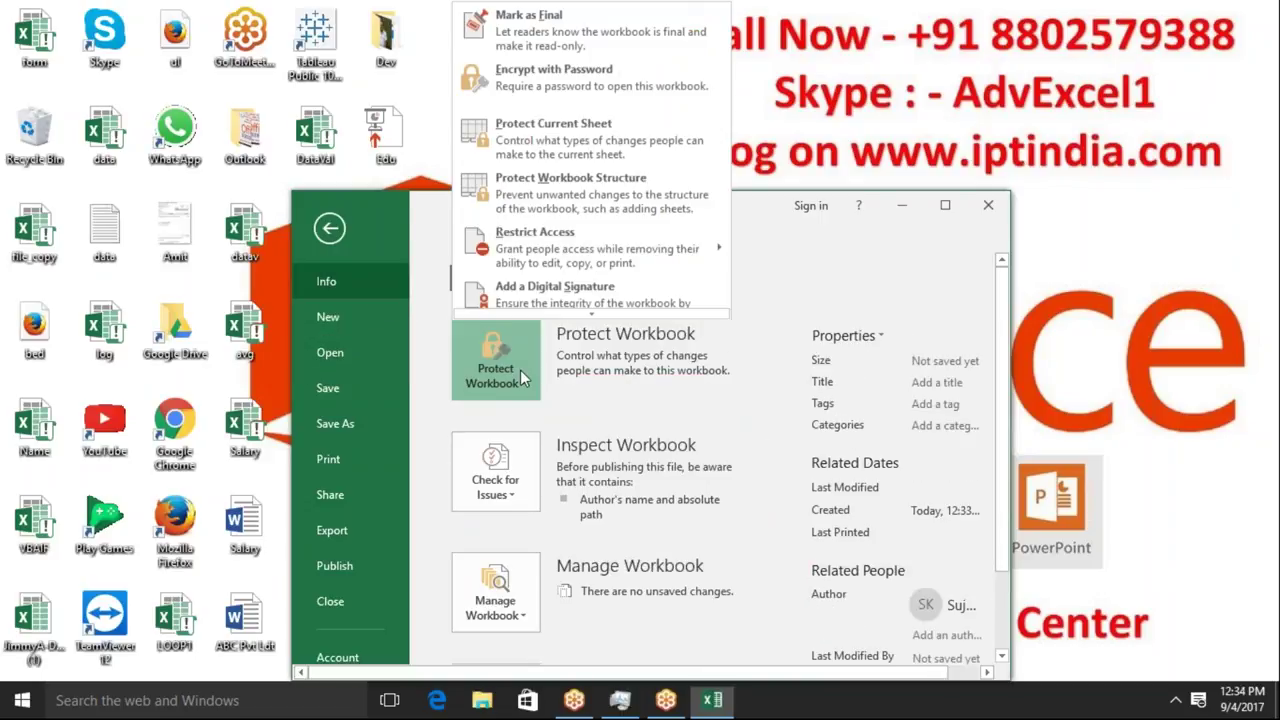
left_click(506, 92)
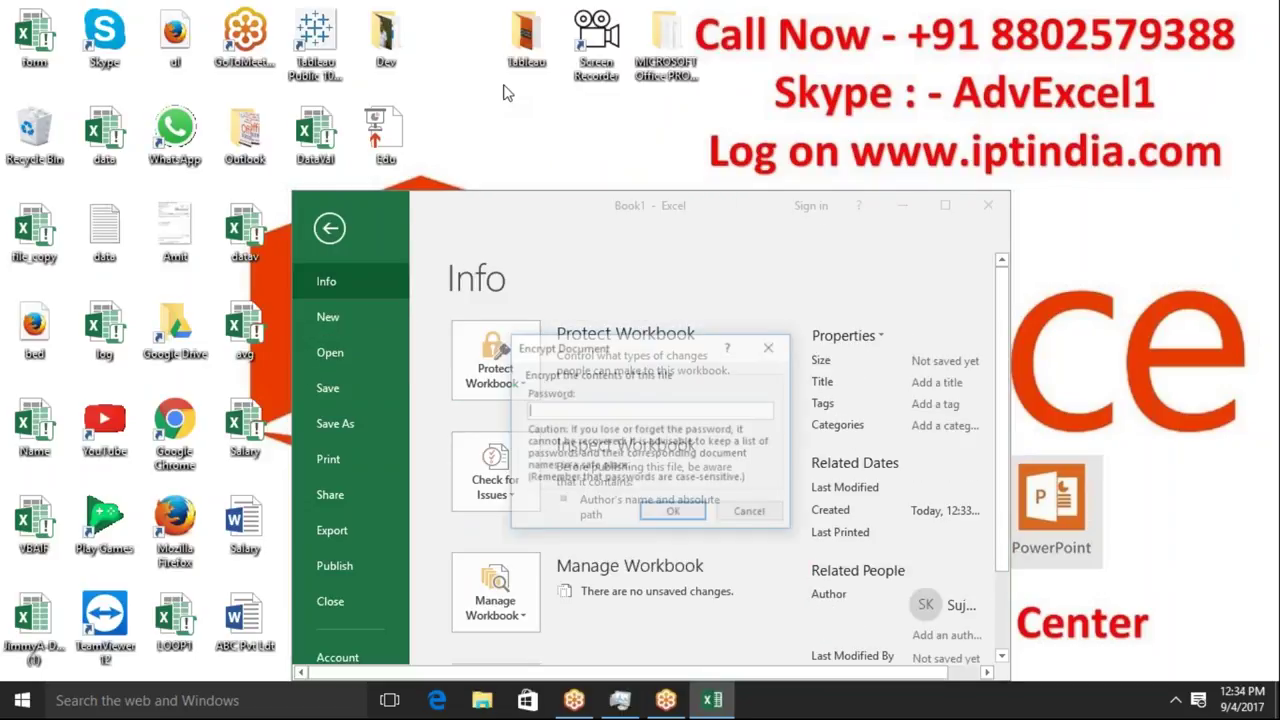
left_click(752, 513)
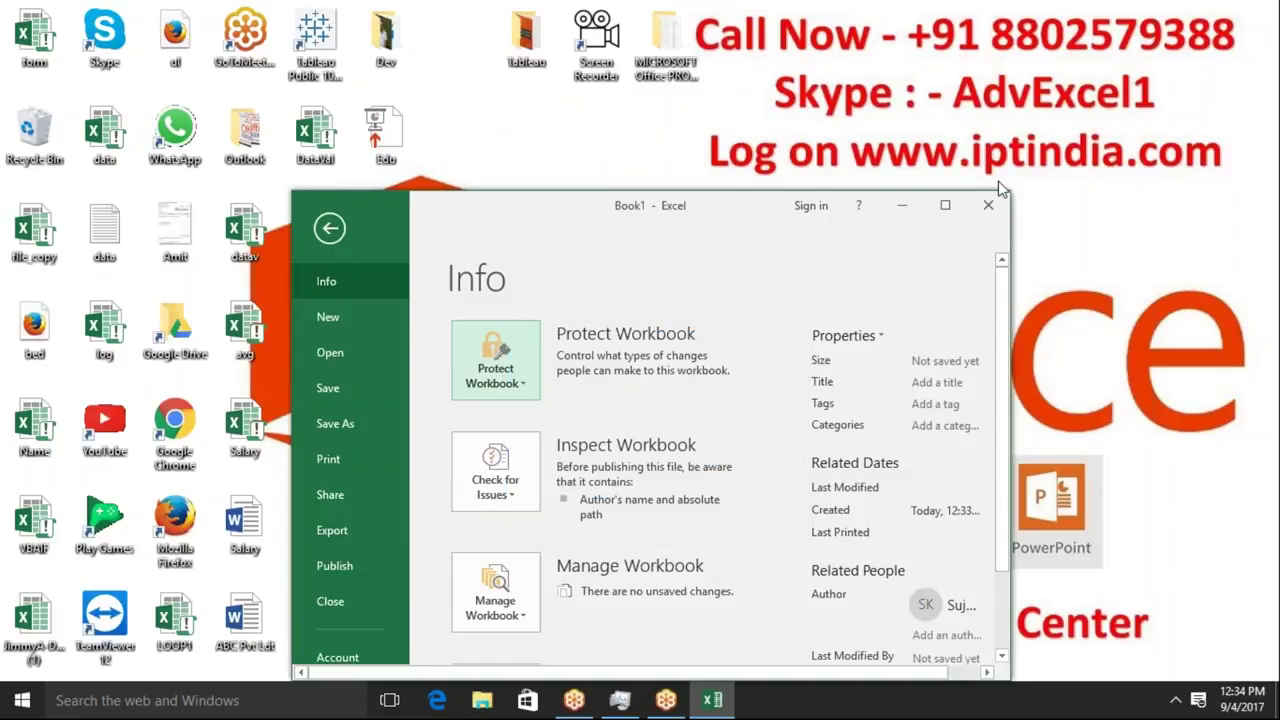
left_click_drag(1003, 190, 1002, 208)
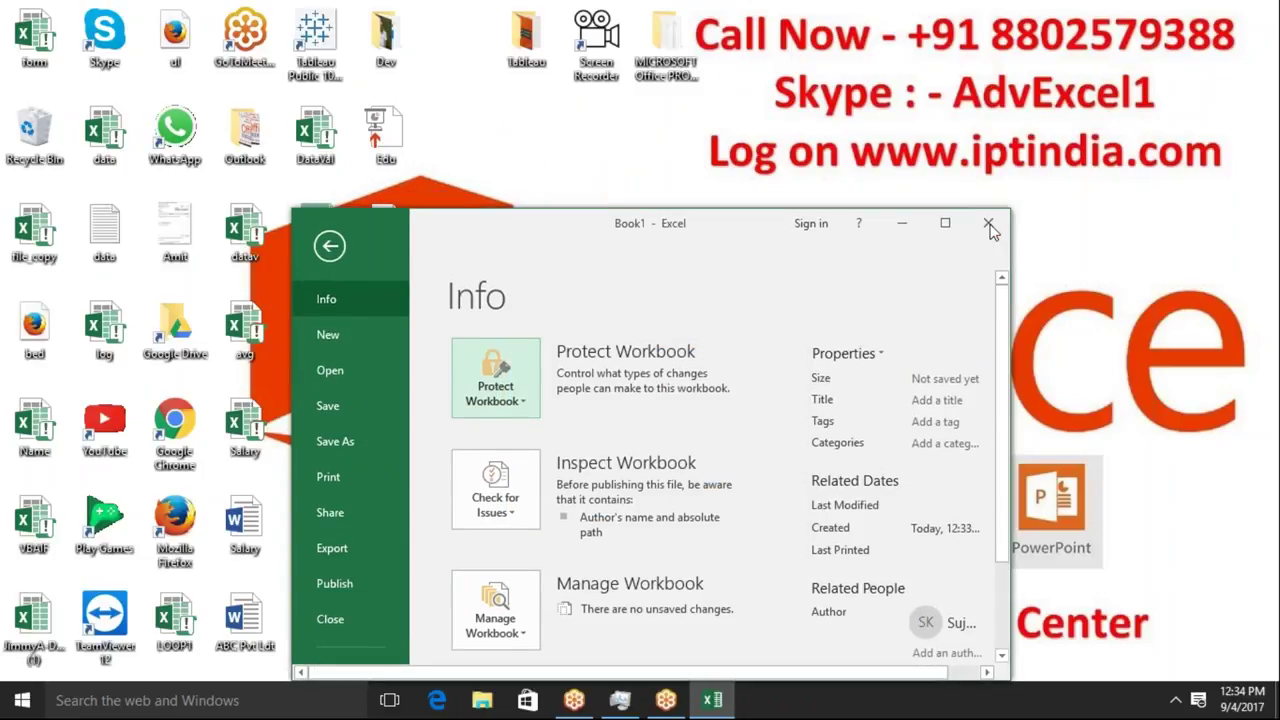
left_click(988, 224)
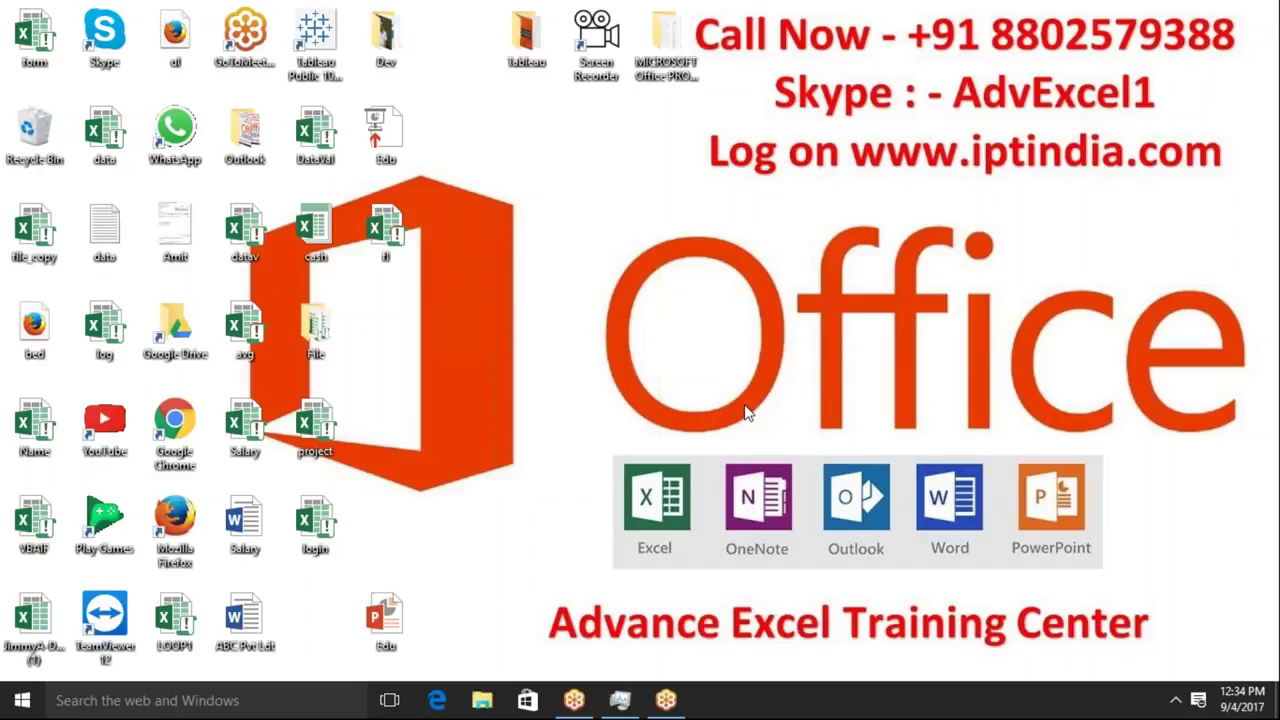
Leave the GoToMeeting session to bring up the Leave/End Meeting prompt.
left_click_drag(745, 412, 940, 437)
left_click(1273, 50)
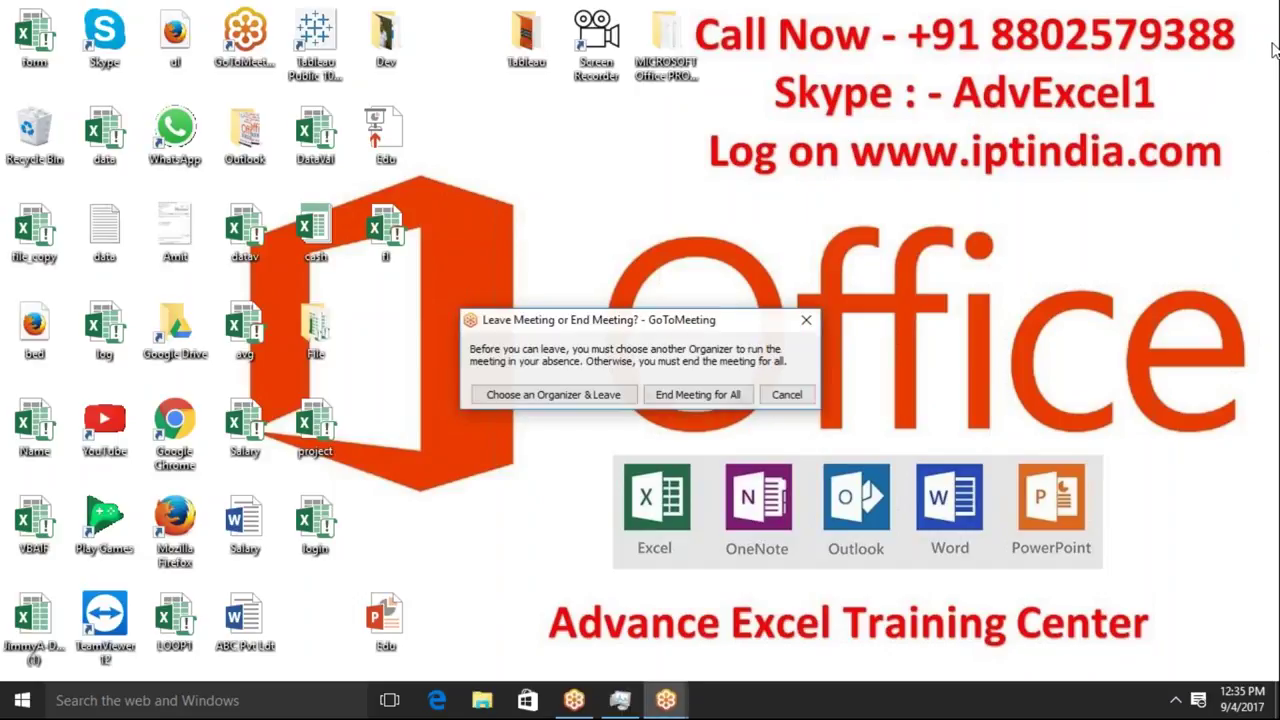